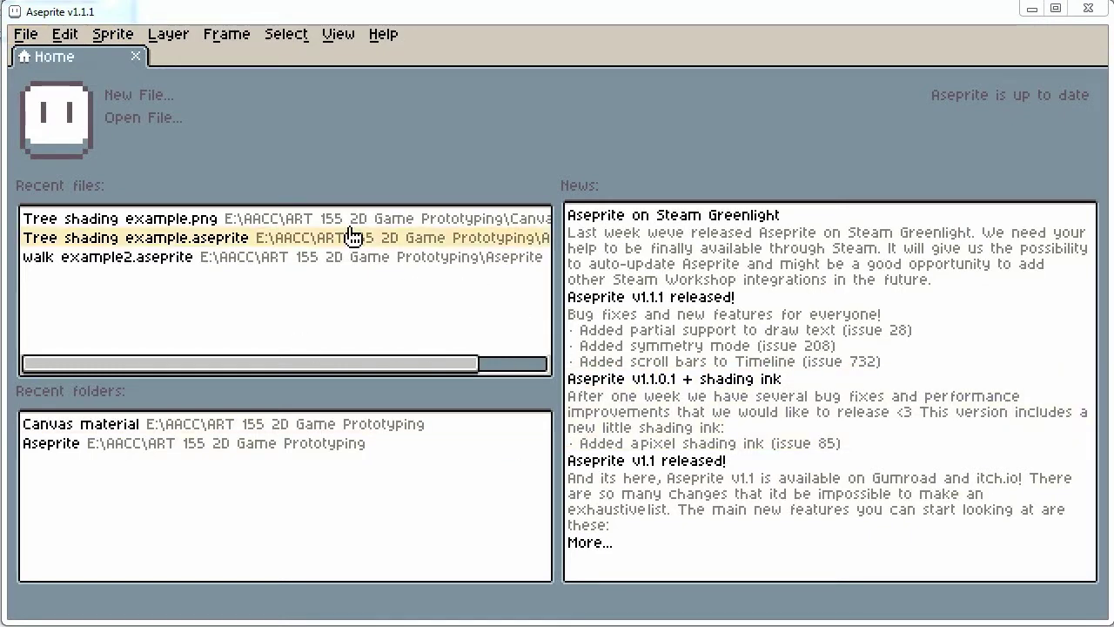
Step: Create a new 1024 × 1024 sprite in RGBA color mode with a transparent background
click(31, 37)
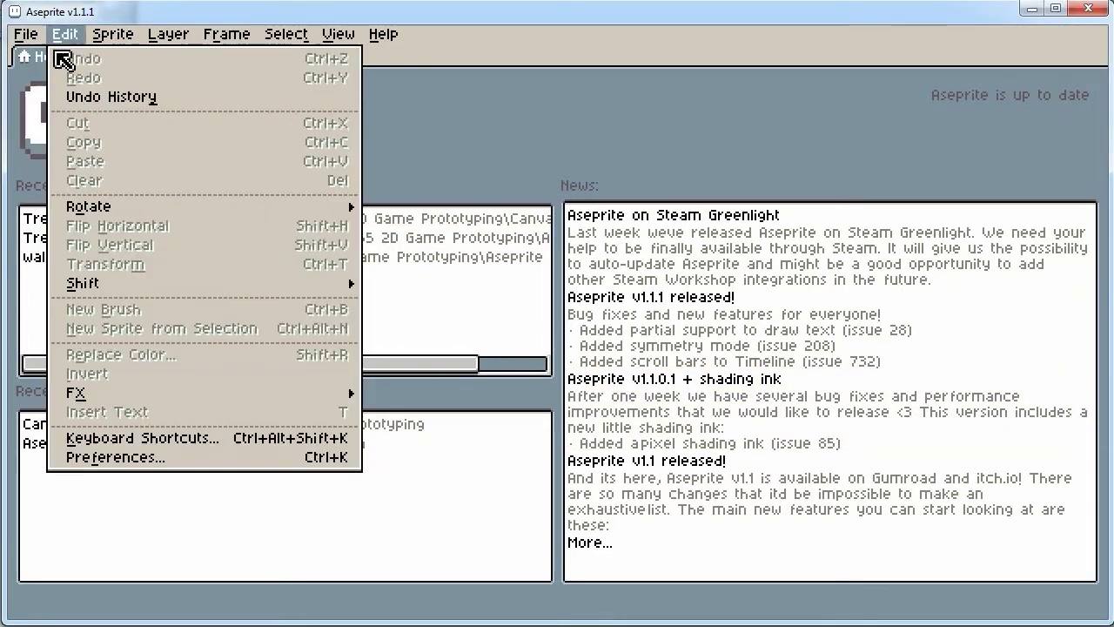
click(81, 61)
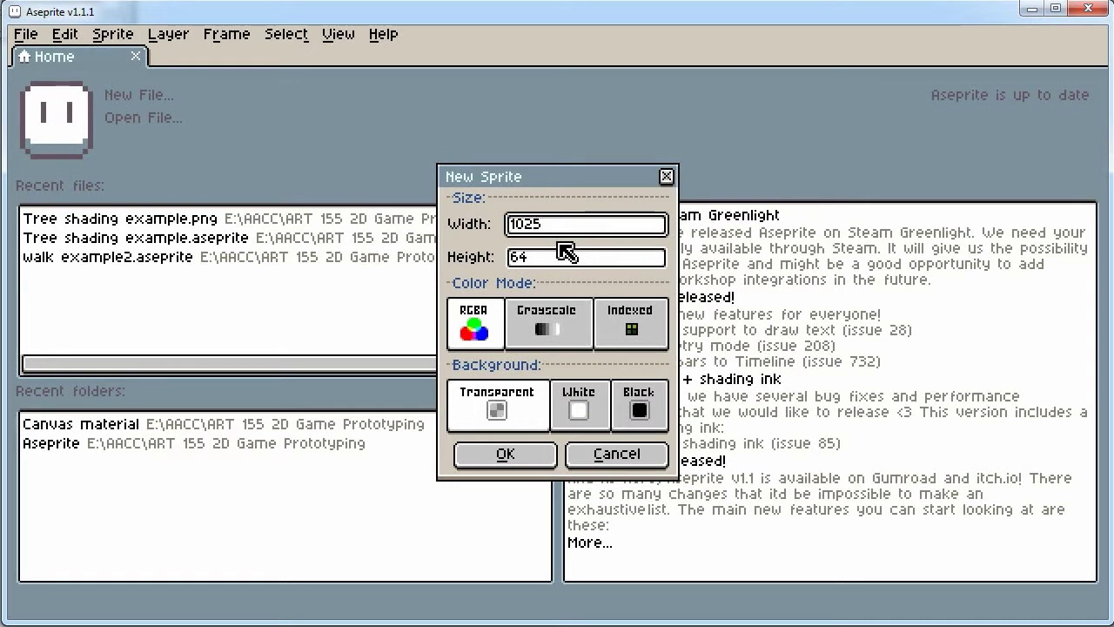
click(554, 259)
text(102)
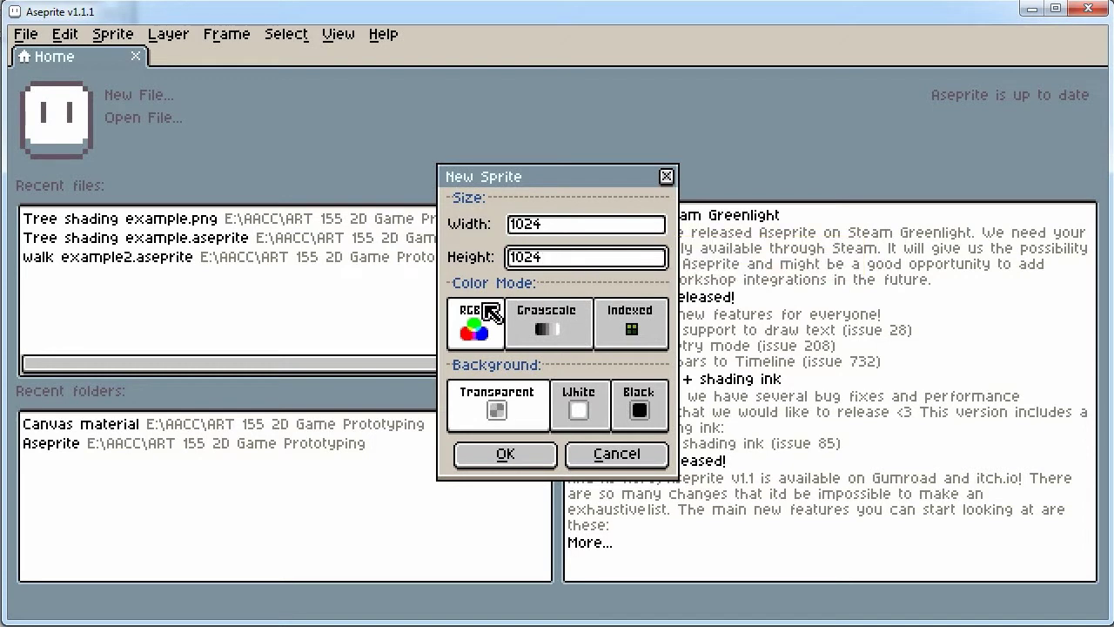
click(557, 336)
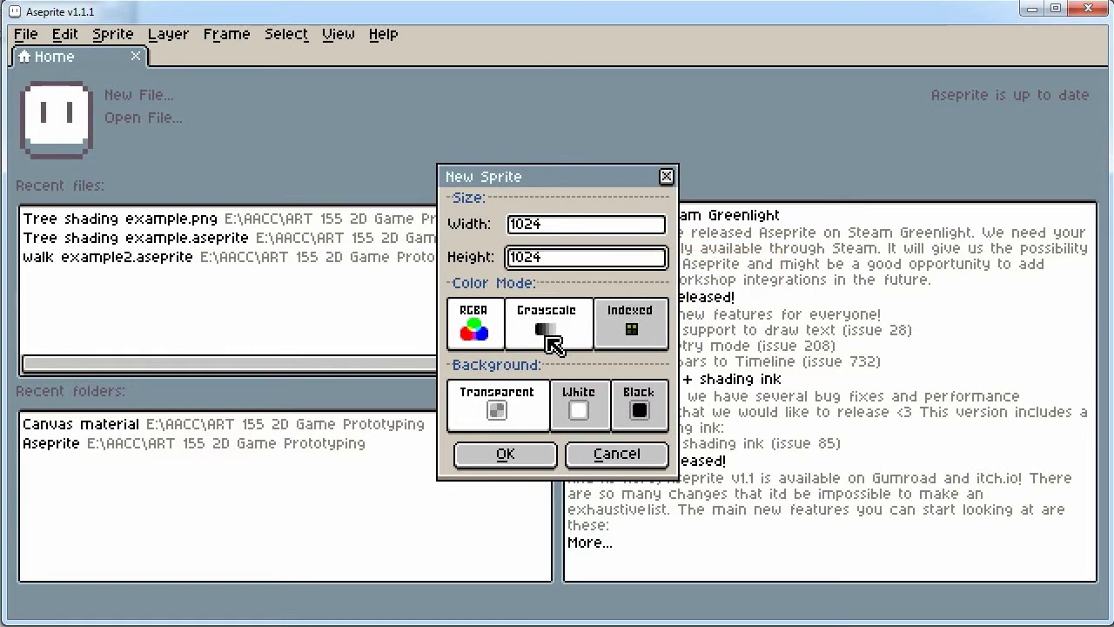
click(487, 340)
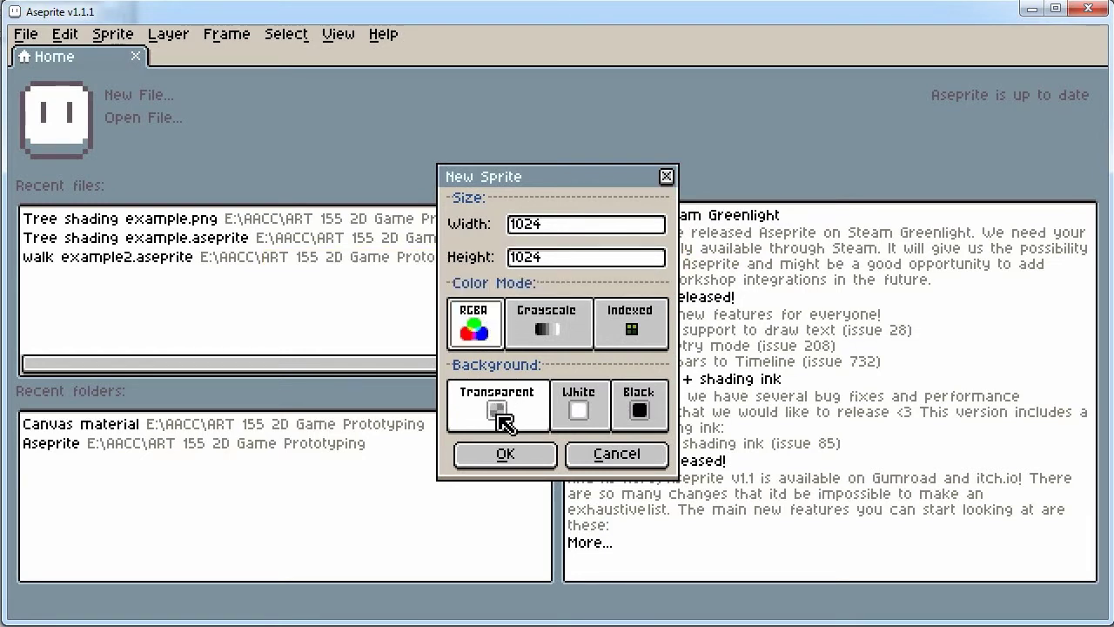
click(612, 420)
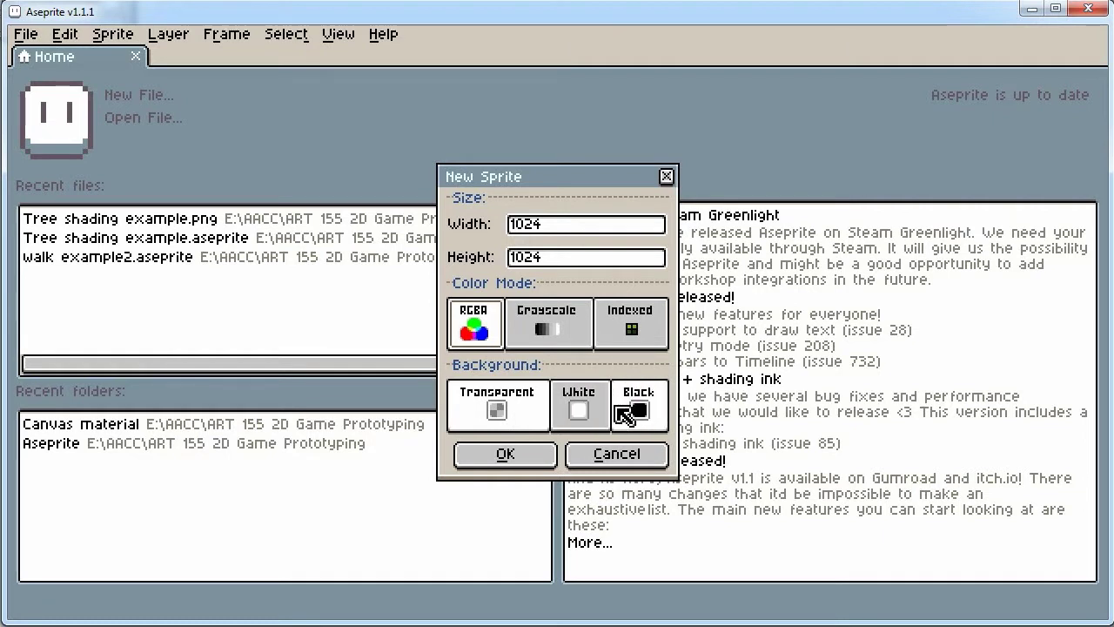
click(496, 405)
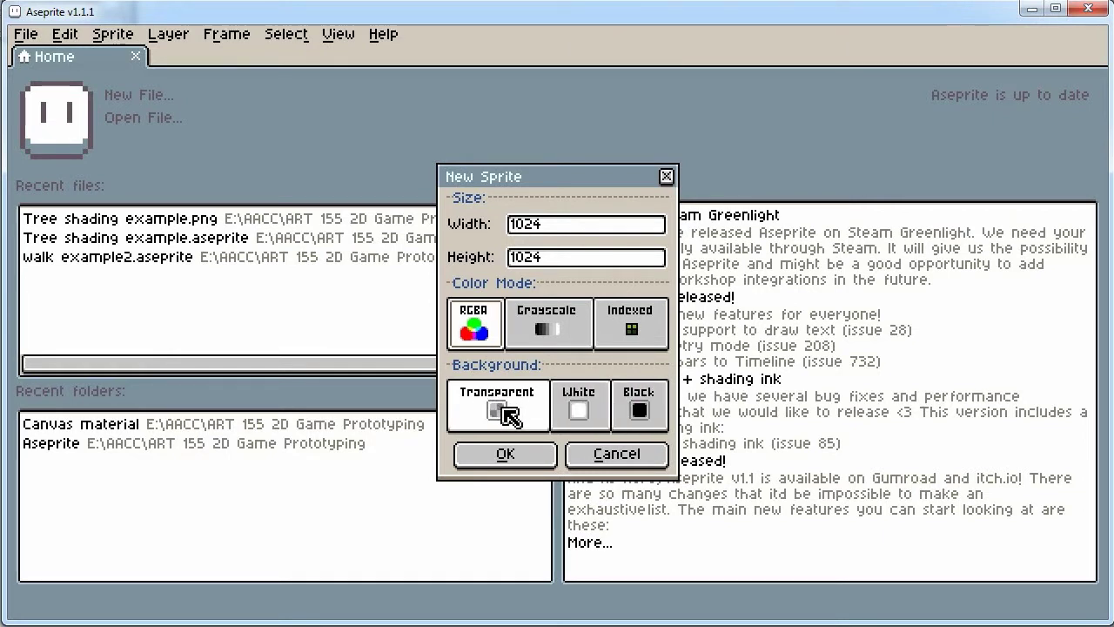
click(520, 460)
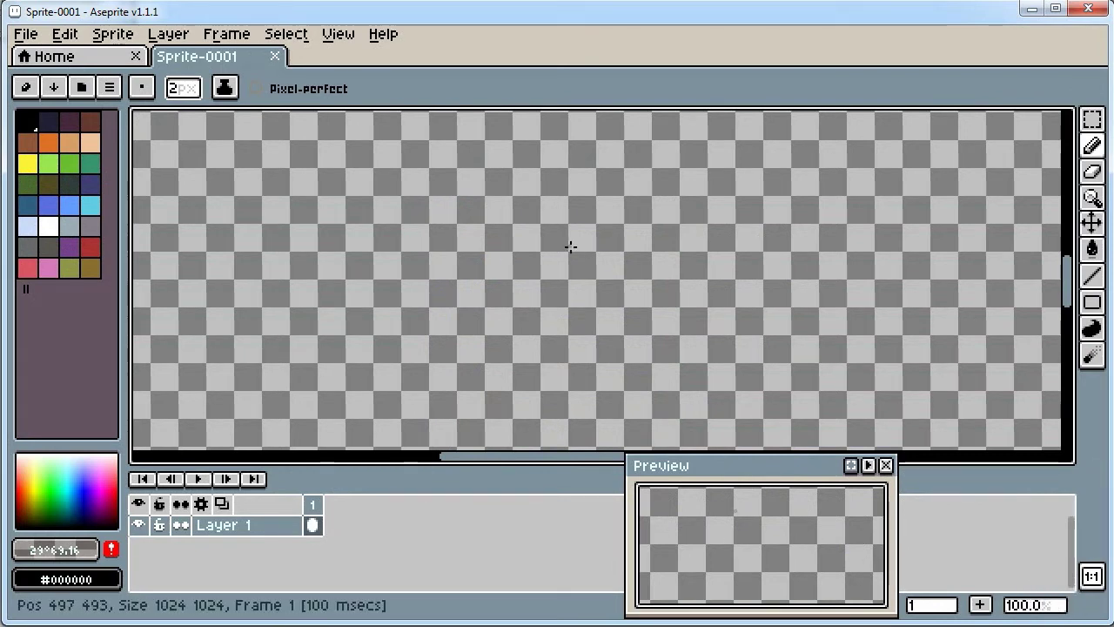
Step: Inspect the blank canvas both up close and as a whole, bringing the entire sprite into view
scroll(571, 250, down, 4)
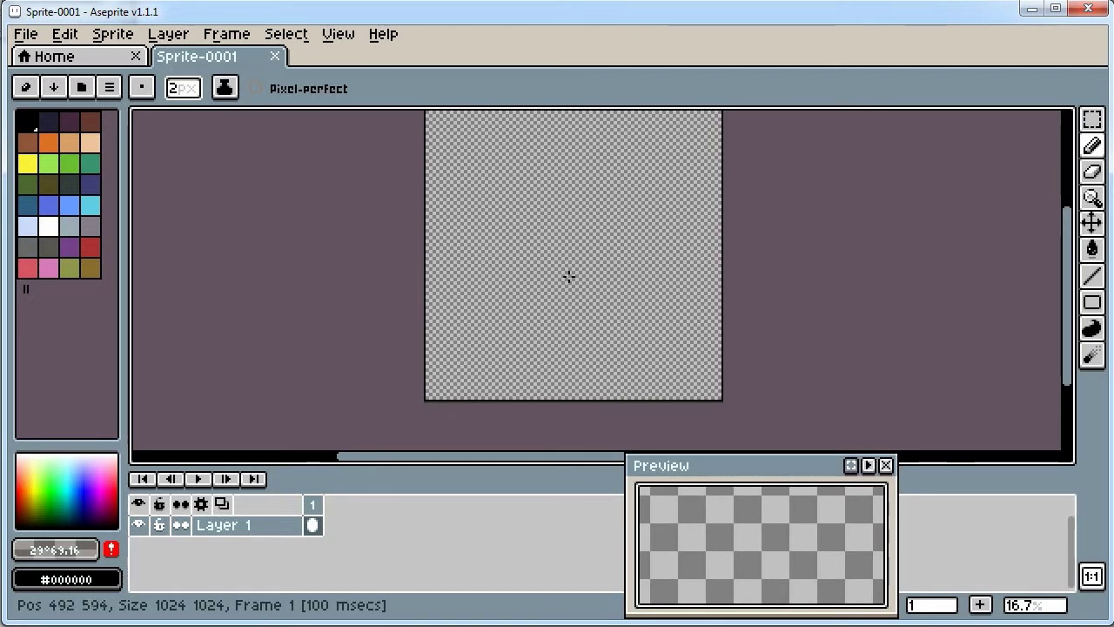
scroll(602, 238, up, 1)
scroll(601, 238, up, 1)
scroll(601, 237, down, 2)
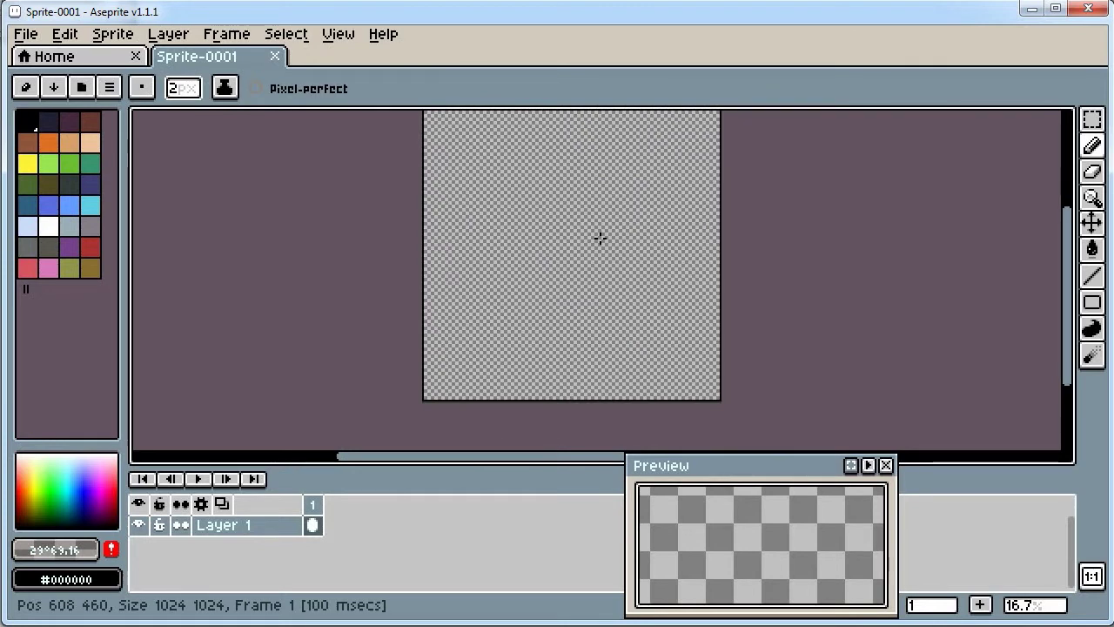
key(h)
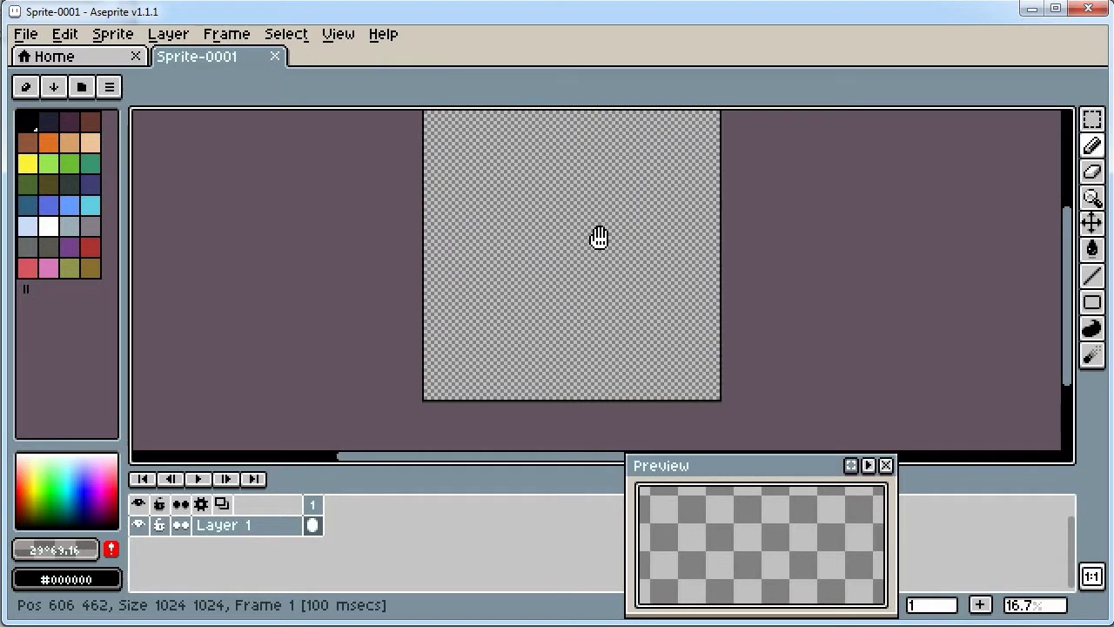
key(b)
key(h)
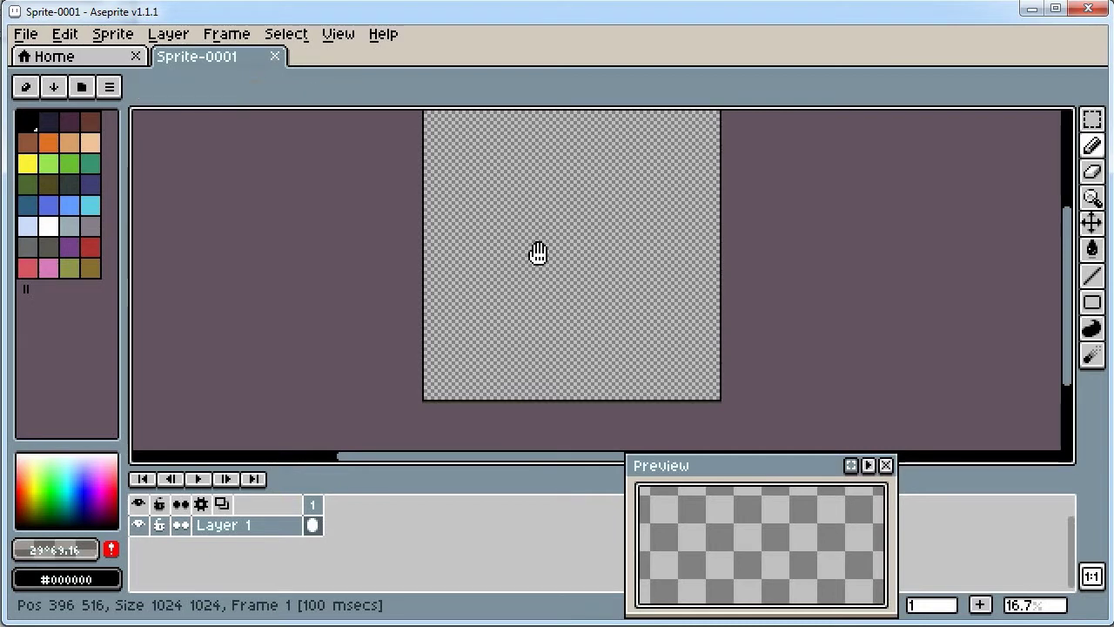
mouse_move(584, 239)
mouse_down()
mouse_move(651, 336)
mouse_move(514, 212)
mouse_move(627, 354)
mouse_move(594, 261)
mouse_up()
key(b)
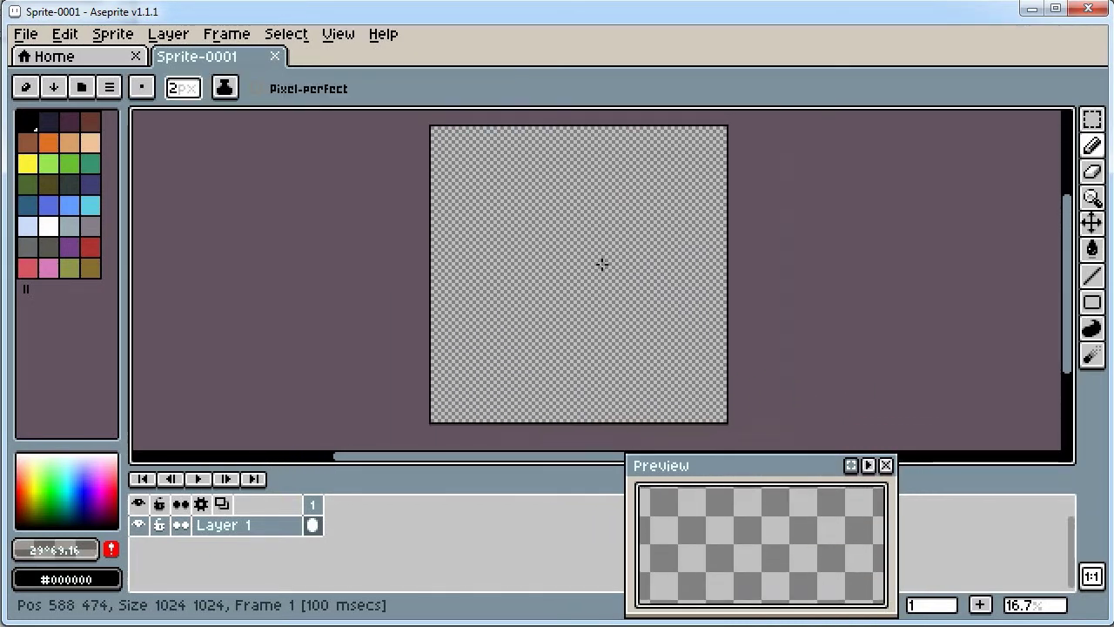
scroll(596, 262, up, 4)
key(h)
mouse_move(450, 290)
mouse_down()
mouse_move(644, 264)
mouse_move(621, 276)
mouse_move(473, 232)
mouse_move(461, 336)
mouse_move(620, 294)
mouse_up()
key(b)
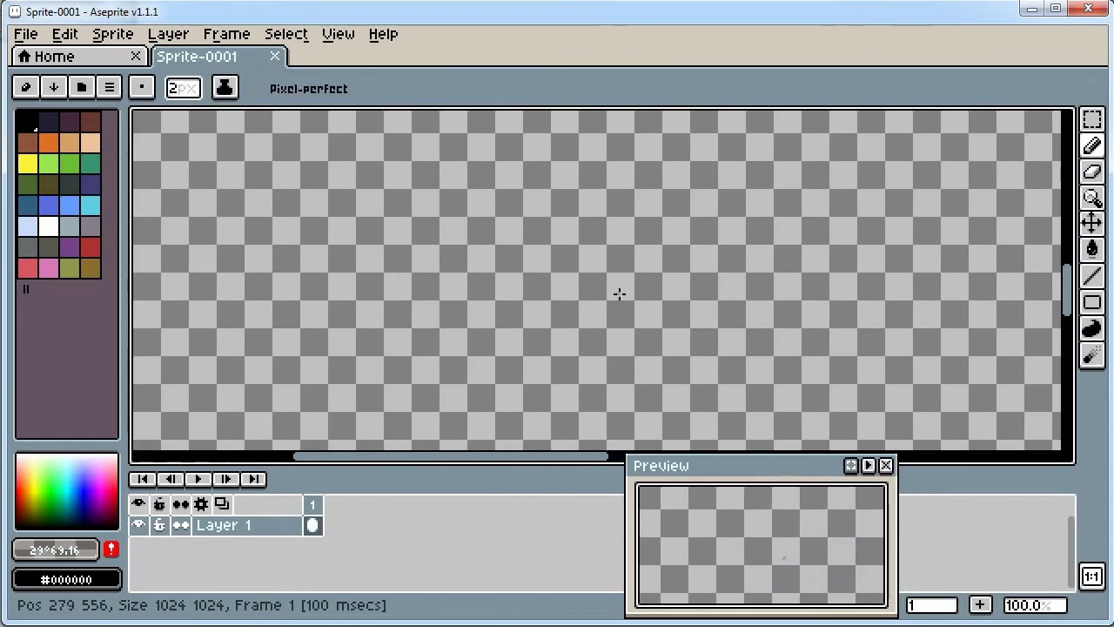
scroll(620, 295, down, 4)
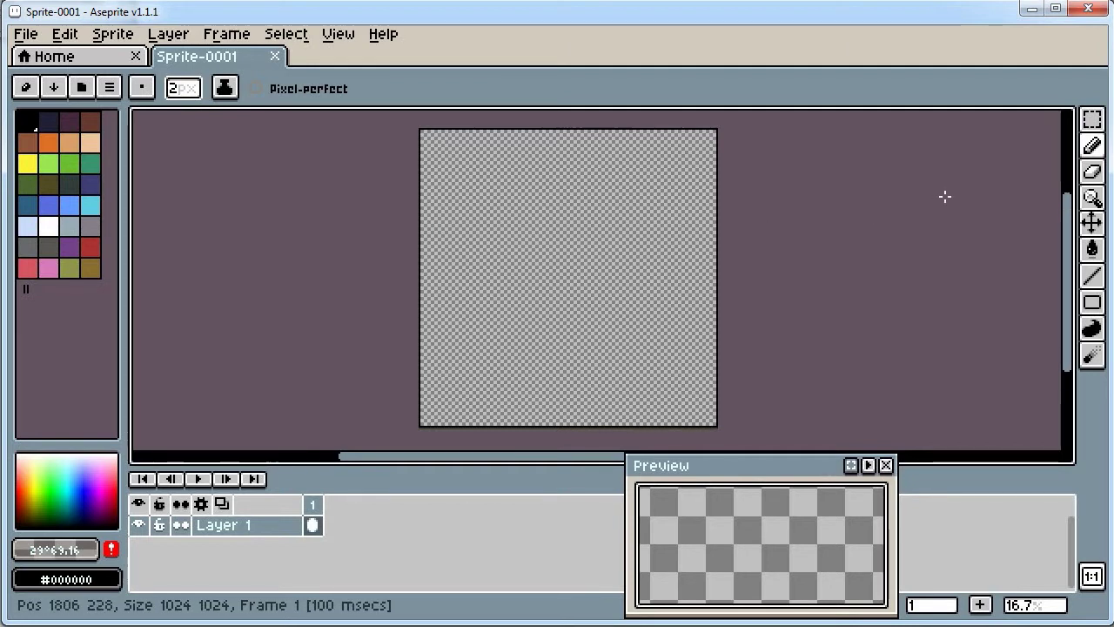
Step: Try a freehand 2 px Pencil stroke down the upper middle of the canvas, and undo it
click(1094, 148)
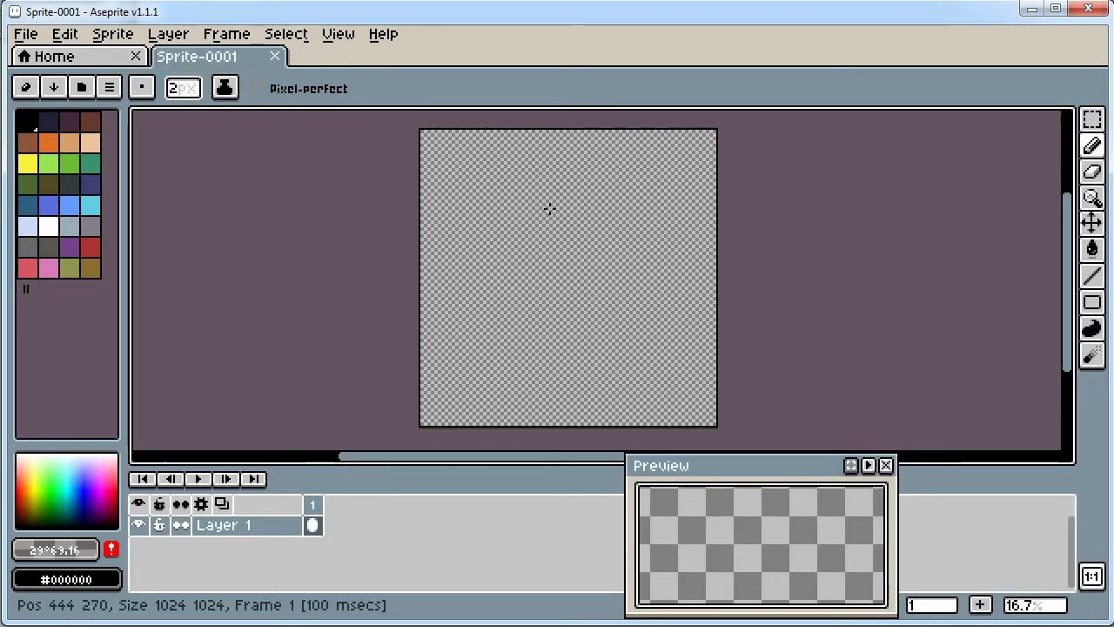
mouse_move(587, 176)
mouse_down()
mouse_move(548, 284)
mouse_move(532, 290)
mouse_up()
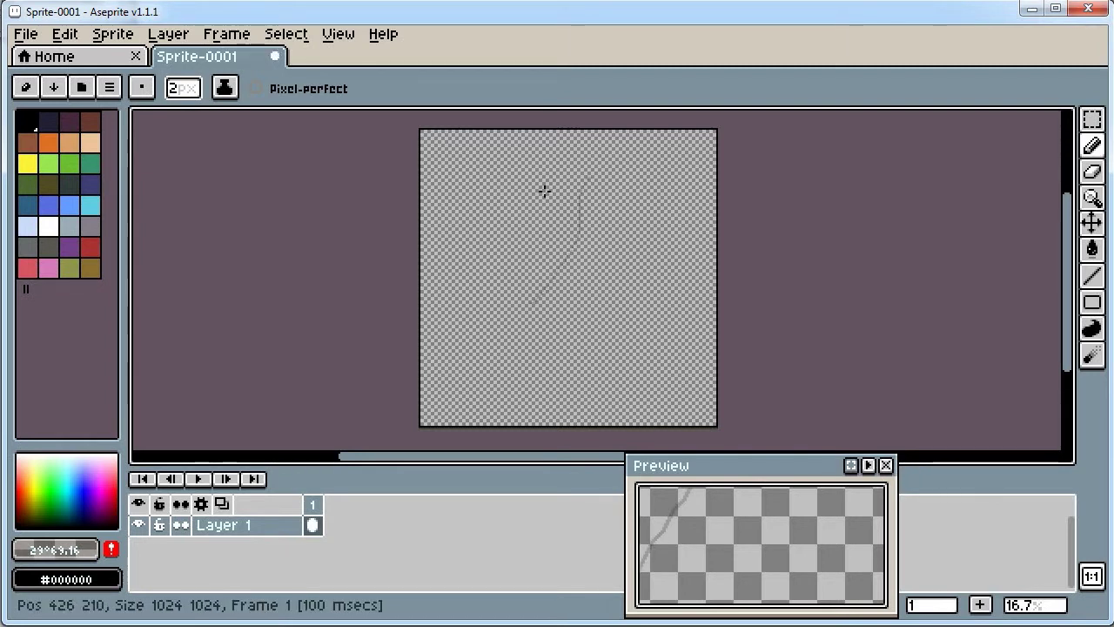
key(ctrl+z)
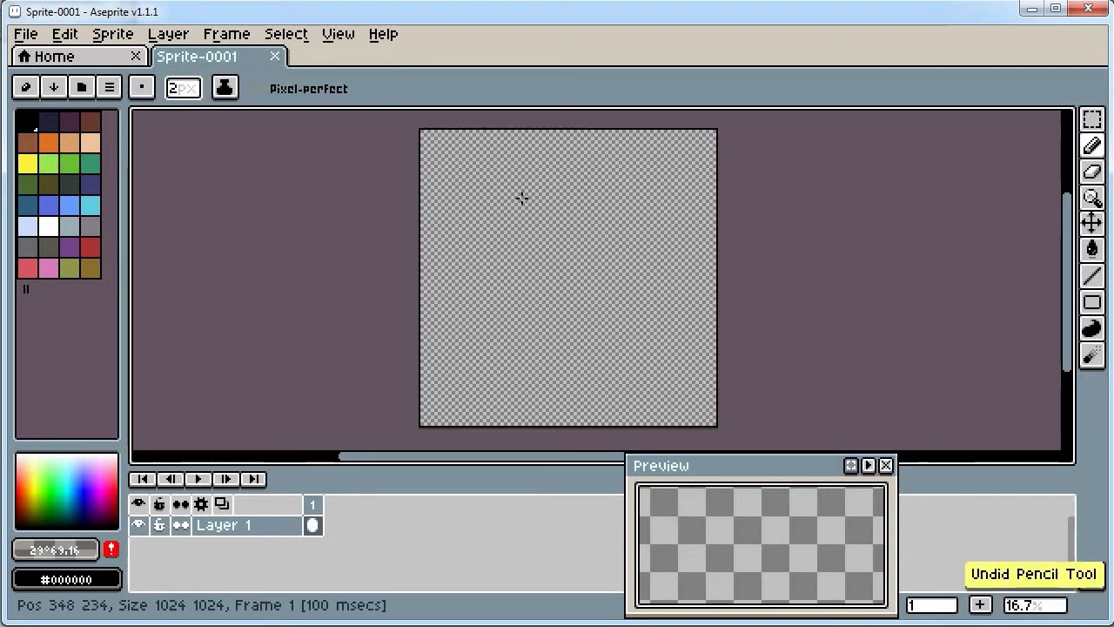
Step: Set the Pencil's brush size to 12 px
click(191, 88)
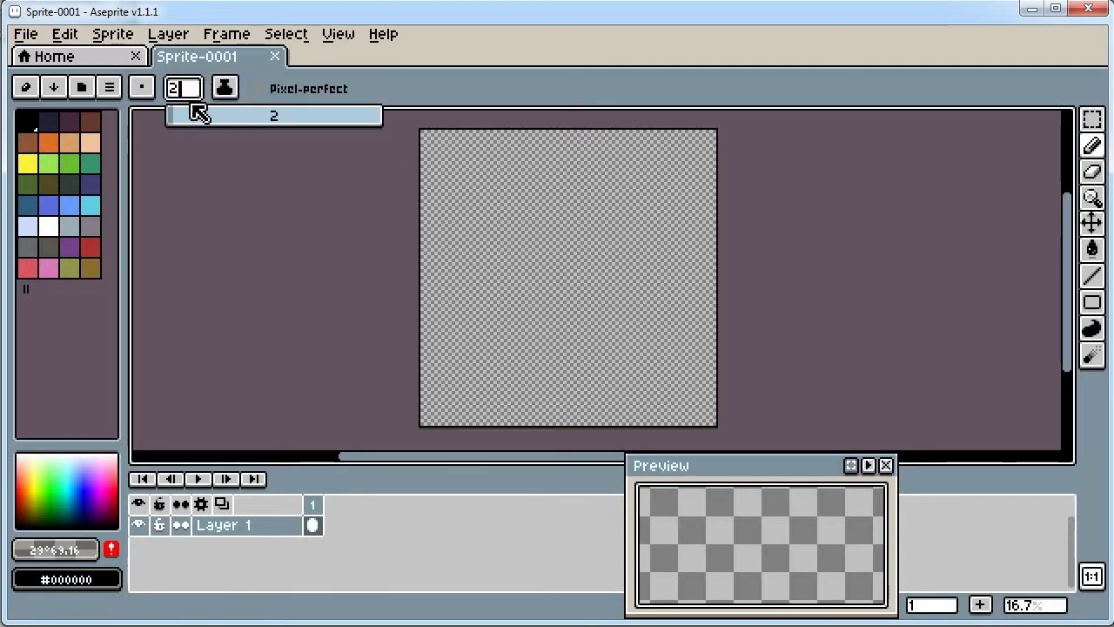
click(181, 92)
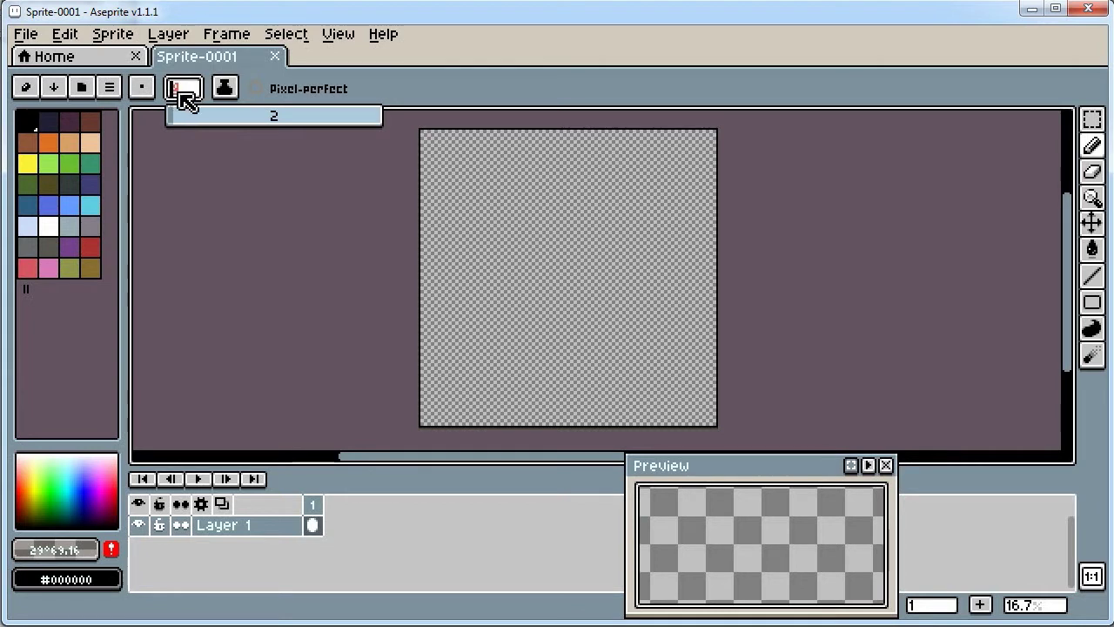
key(BackSpace)
mouse_move(179, 114)
mouse_down()
mouse_move(221, 114)
mouse_move(201, 114)
mouse_move(209, 119)
mouse_up()
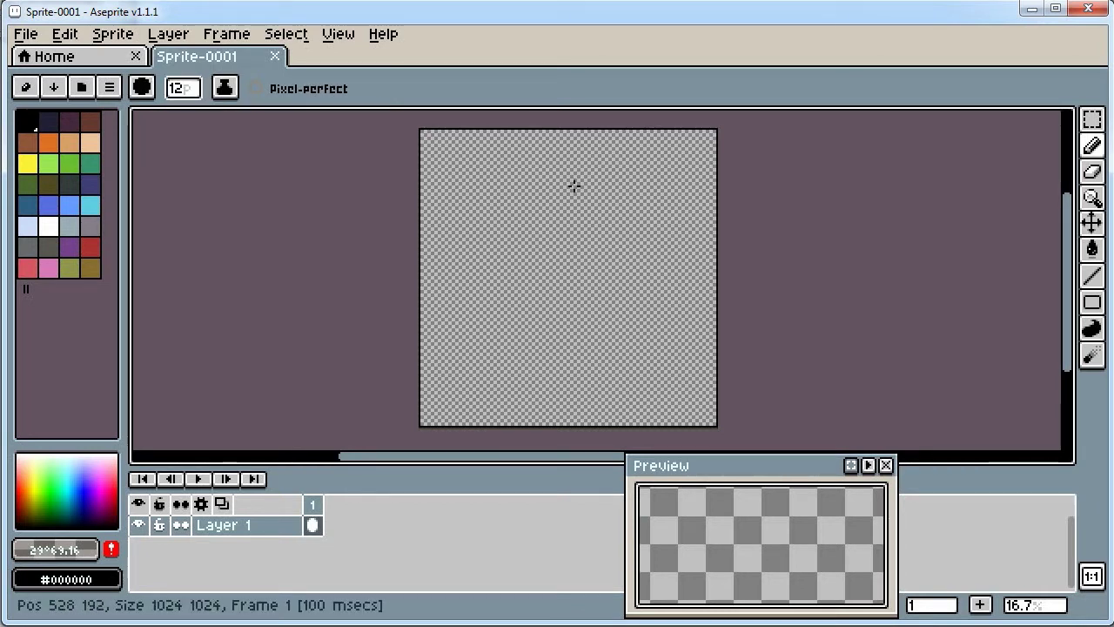
Step: Try a semi-transparent S-shaped stroke with the 12 px Pencil, and undo it
mouse_move(599, 175)
mouse_down()
mouse_move(570, 205)
mouse_move(553, 284)
mouse_move(518, 308)
mouse_up()
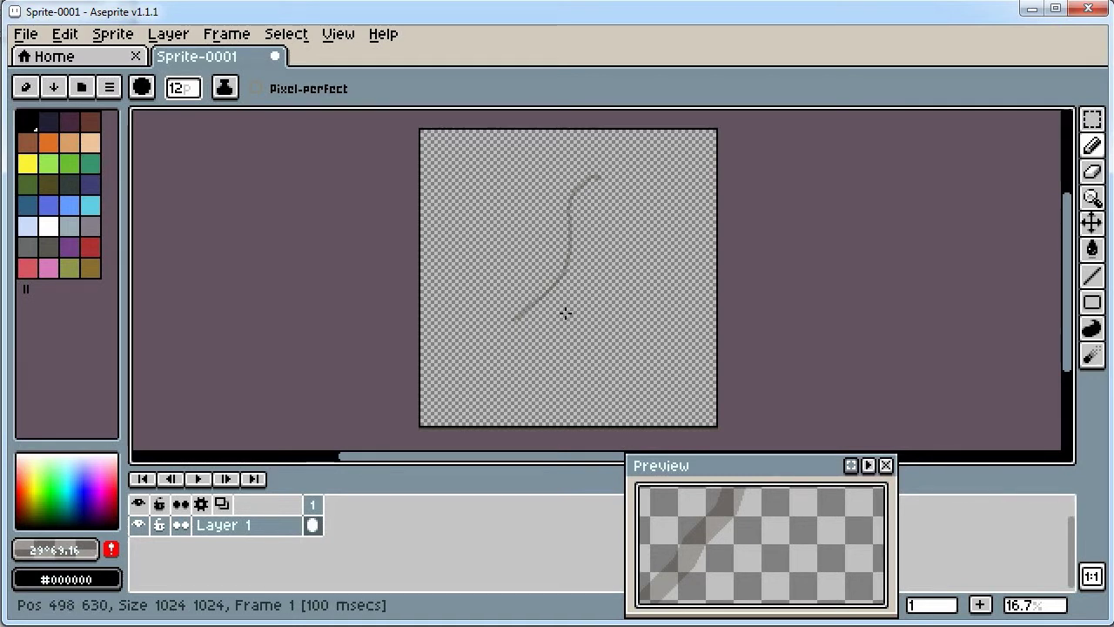
key(v)
key(ctrl+z)
key(b)
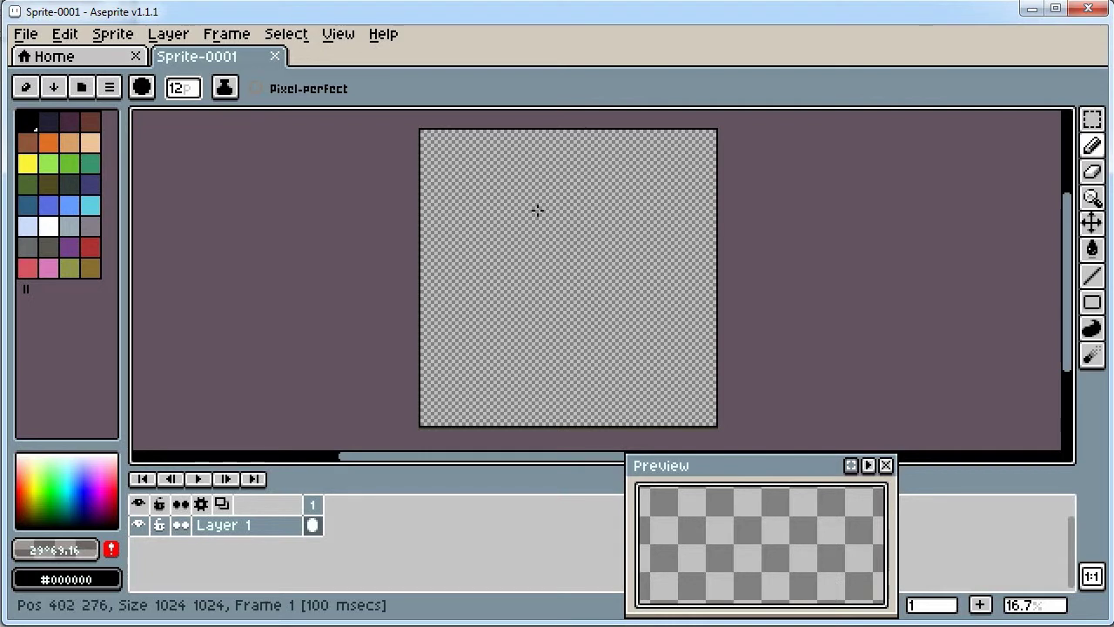
Step: Draw one black and one red S-shaped curve with the 12 px Pencil, plus a thicker red one at 22 px
click(29, 122)
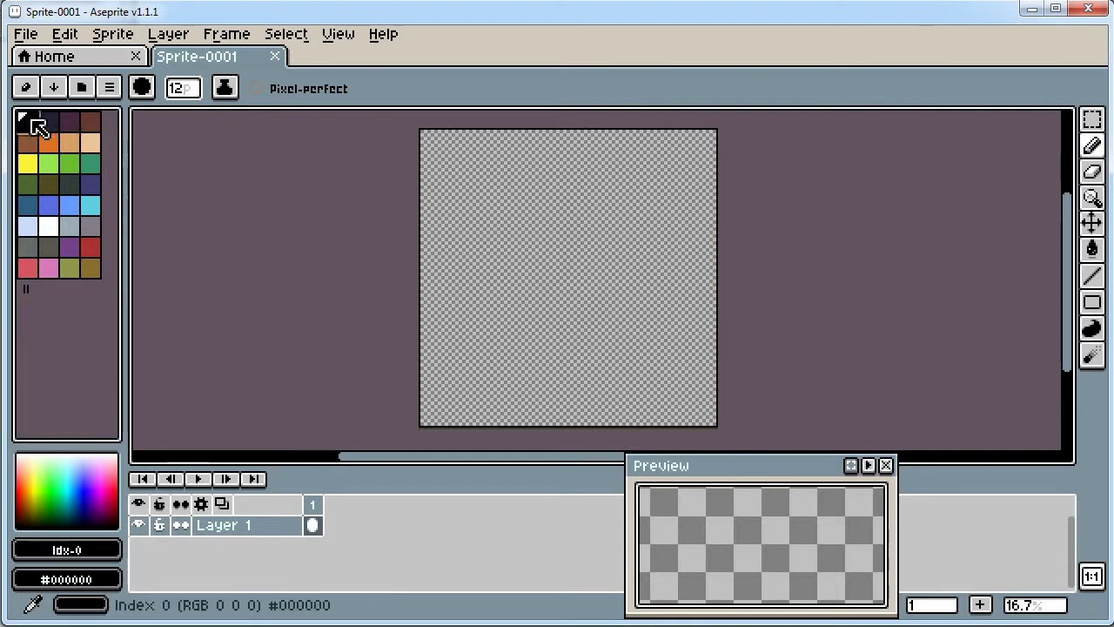
drag(599, 174, 501, 333)
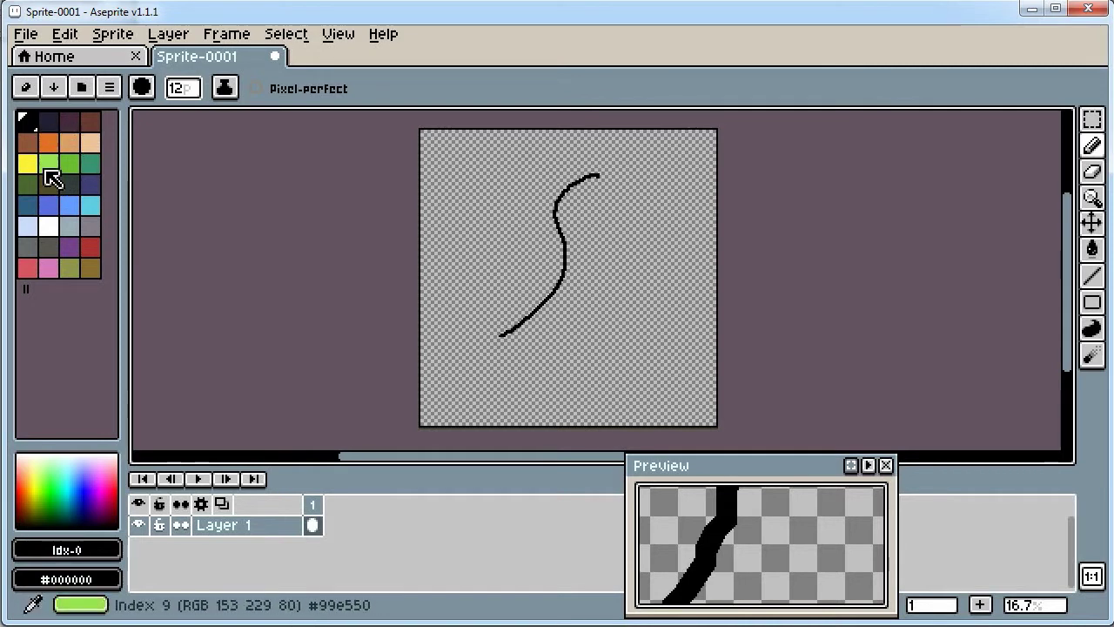
click(90, 247)
mouse_move(637, 179)
mouse_down()
mouse_move(607, 209)
mouse_move(558, 330)
mouse_up()
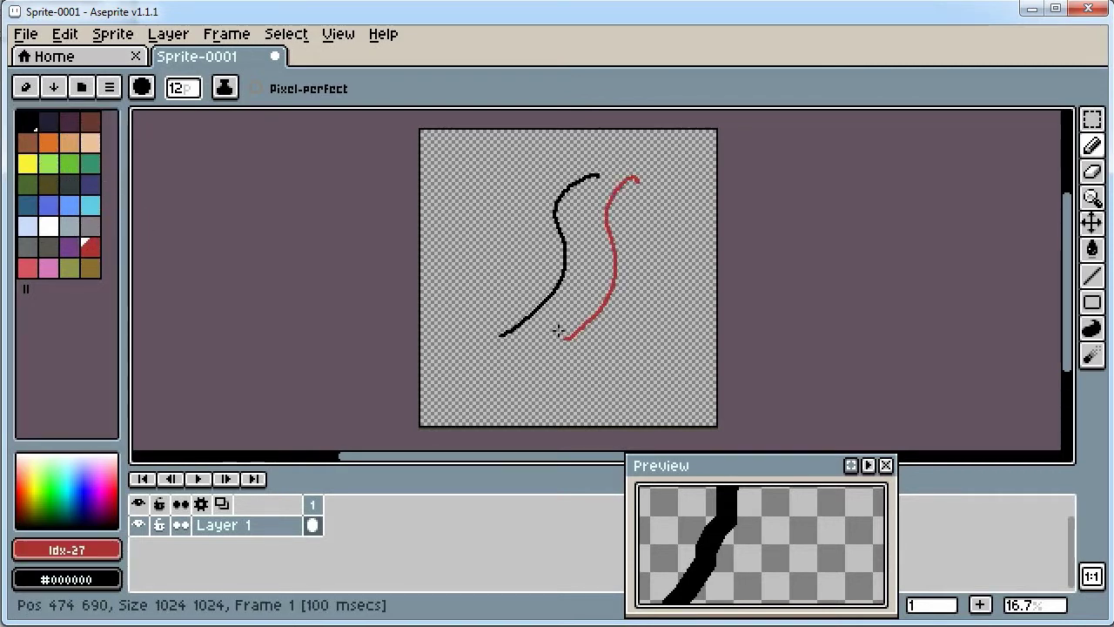
mouse_move(186, 90)
mouse_down()
mouse_move(229, 114)
mouse_move(250, 111)
mouse_up()
mouse_move(533, 158)
mouse_down()
mouse_move(510, 233)
mouse_move(471, 302)
mouse_up()
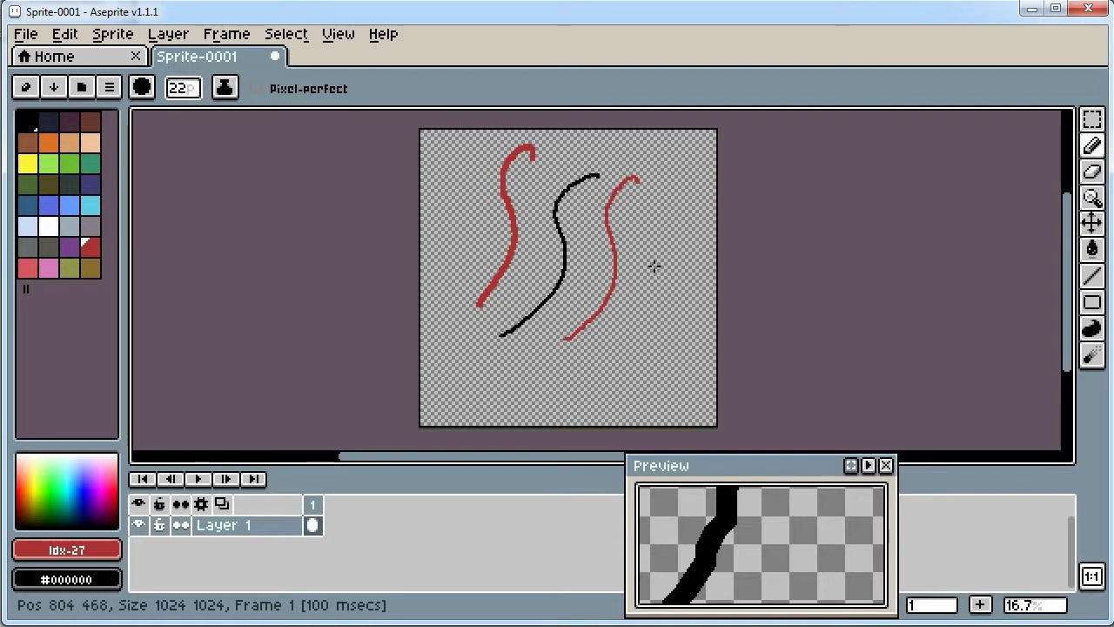
Step: Erase the upper end of the thin red curve, enlarging the Eraser's brush size to 23 px
click(1095, 173)
mouse_move(641, 178)
mouse_down()
mouse_move(624, 190)
mouse_move(636, 178)
mouse_up()
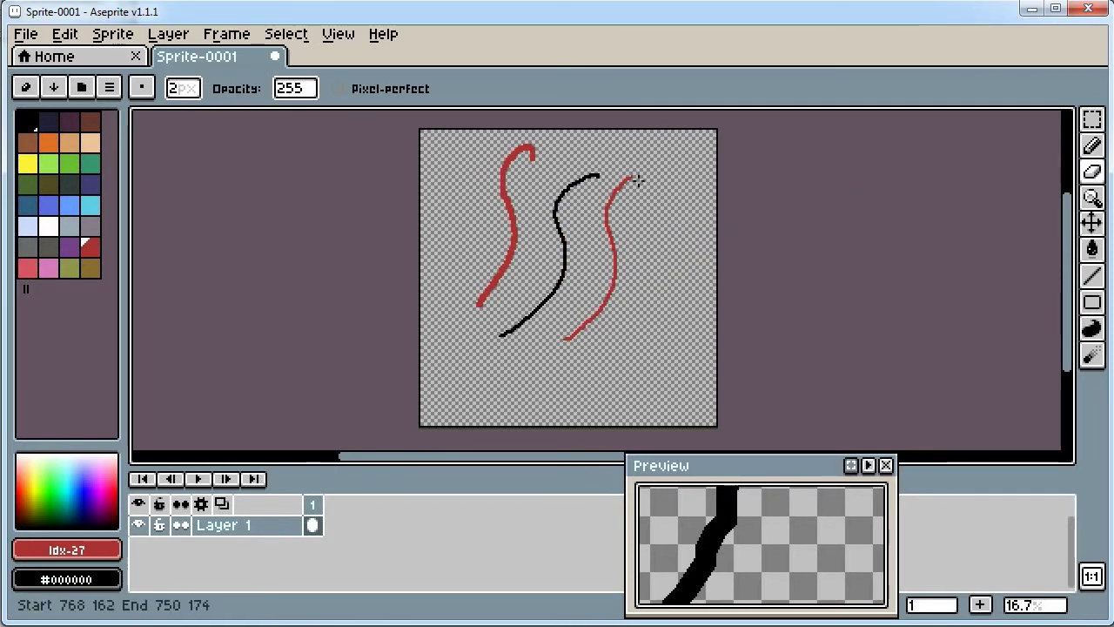
click(183, 89)
mouse_move(183, 89)
mouse_down()
mouse_move(244, 103)
mouse_move(237, 95)
mouse_up()
drag(619, 179, 619, 179)
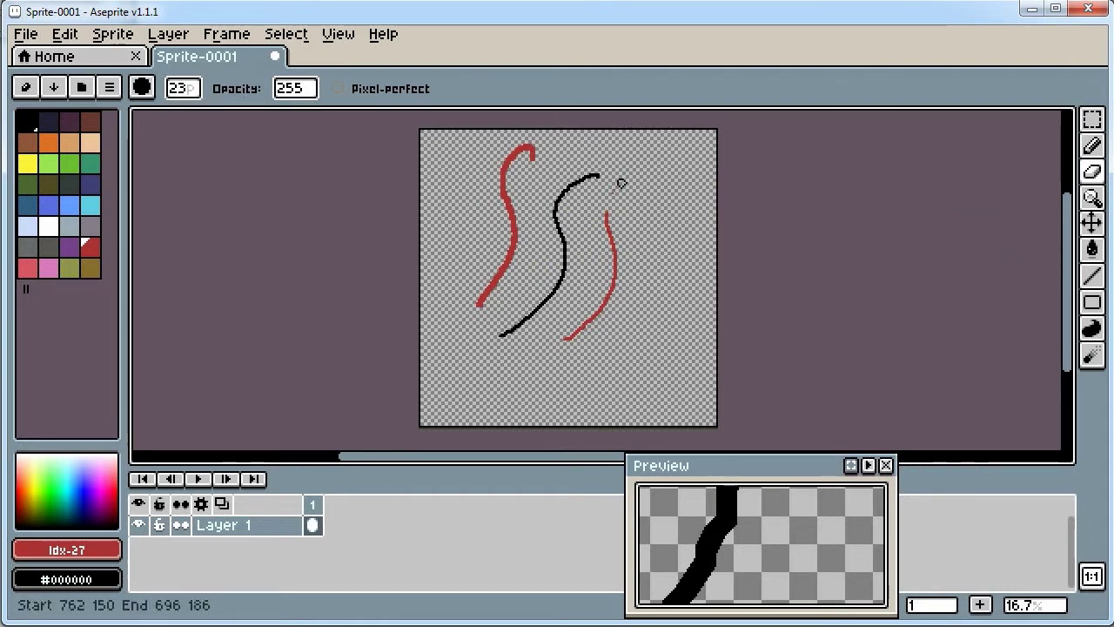
Step: Enlarge the Eraser to 47 px and erase all the remaining black and red curves from the canvas
click(193, 99)
drag(231, 114, 330, 114)
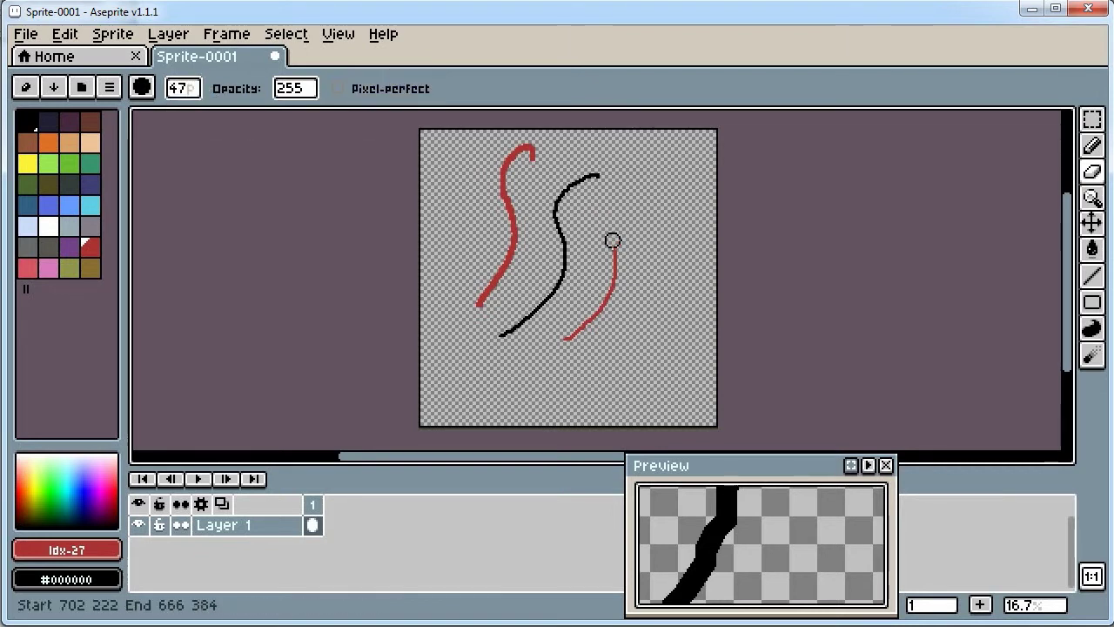
mouse_move(485, 342)
mouse_down()
mouse_move(559, 279)
mouse_move(574, 172)
mouse_up()
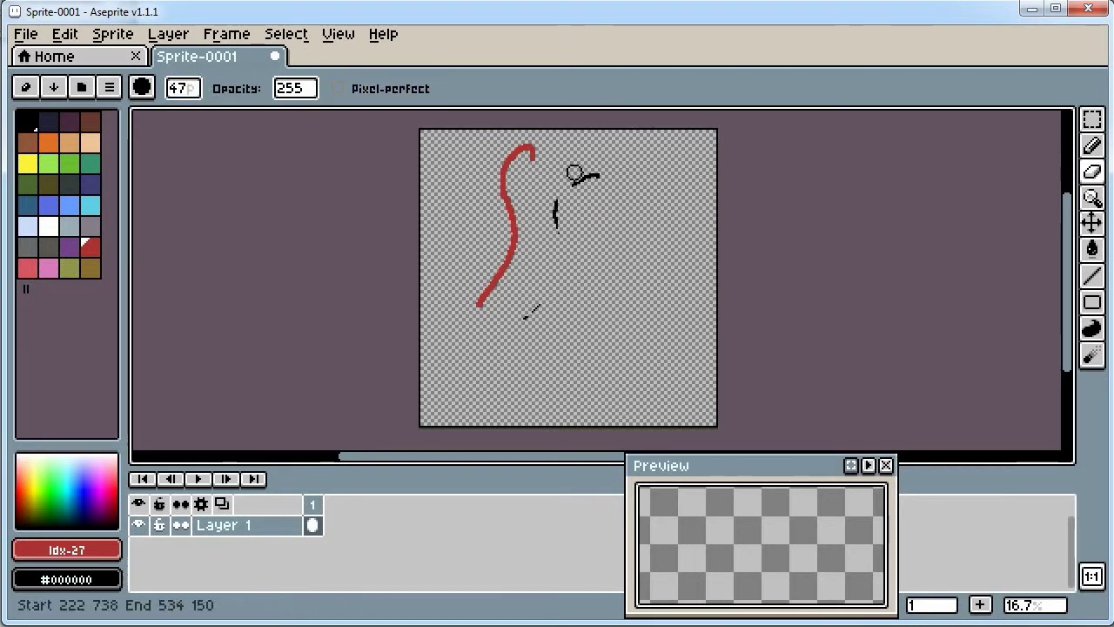
mouse_move(525, 305)
mouse_down()
mouse_move(491, 320)
mouse_move(476, 292)
mouse_move(505, 227)
mouse_up()
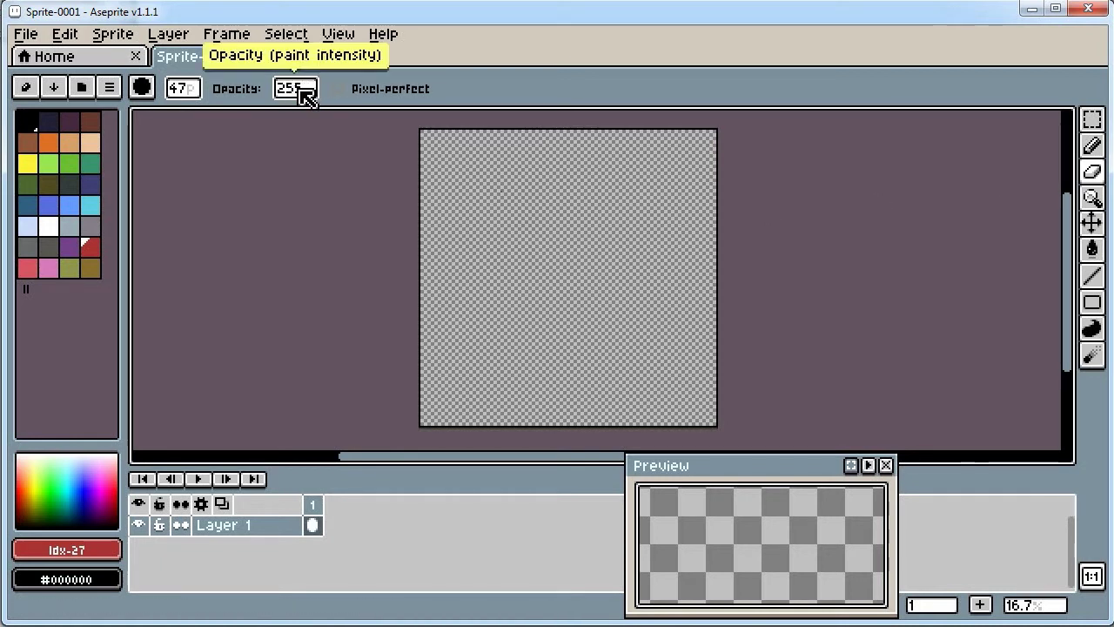
Step: Paint a small solid red patch in the upper-left area of the canvas with the 22 px Pencil
click(1094, 150)
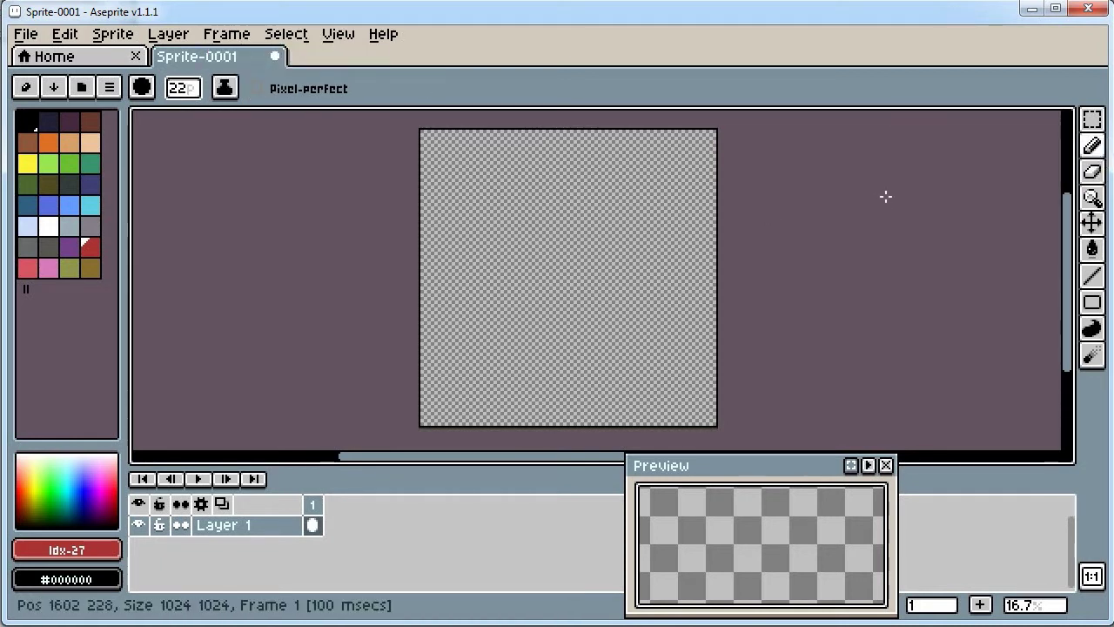
mouse_move(504, 177)
mouse_down()
mouse_move(493, 203)
mouse_move(512, 167)
mouse_up()
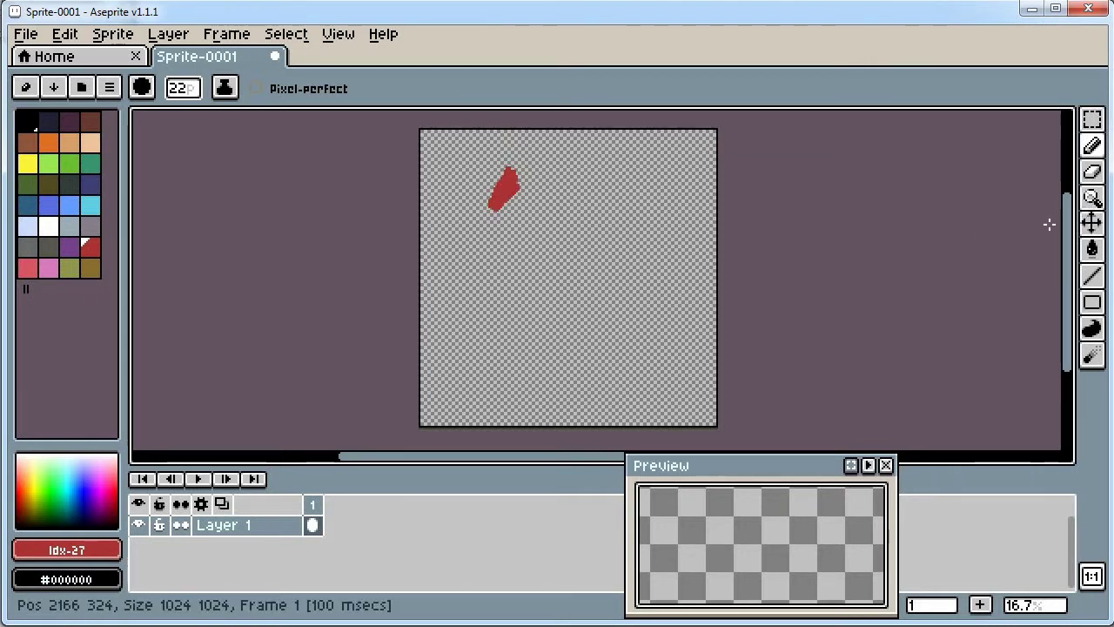
scroll(511, 200, up, 3)
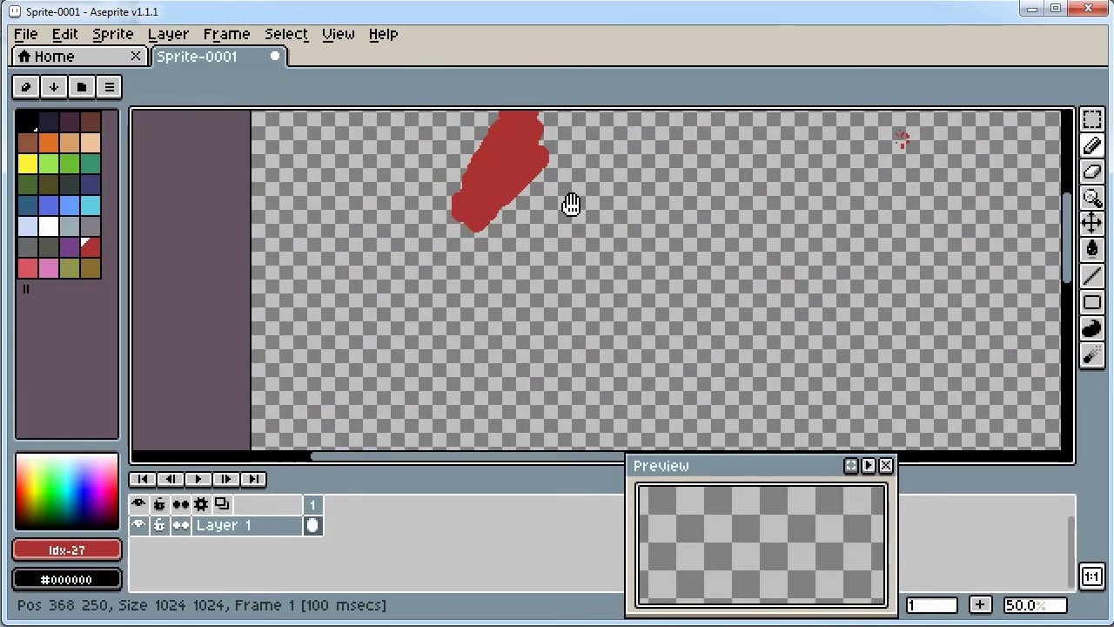
Step: Bring the whole red patch into view and set the Eraser's brush size to 24 px
mouse_move(566, 201)
mouse_down()
mouse_move(629, 368)
mouse_move(746, 261)
mouse_move(566, 434)
mouse_move(801, 339)
mouse_move(636, 267)
mouse_move(499, 325)
mouse_move(663, 382)
mouse_move(661, 334)
mouse_up()
key(b)
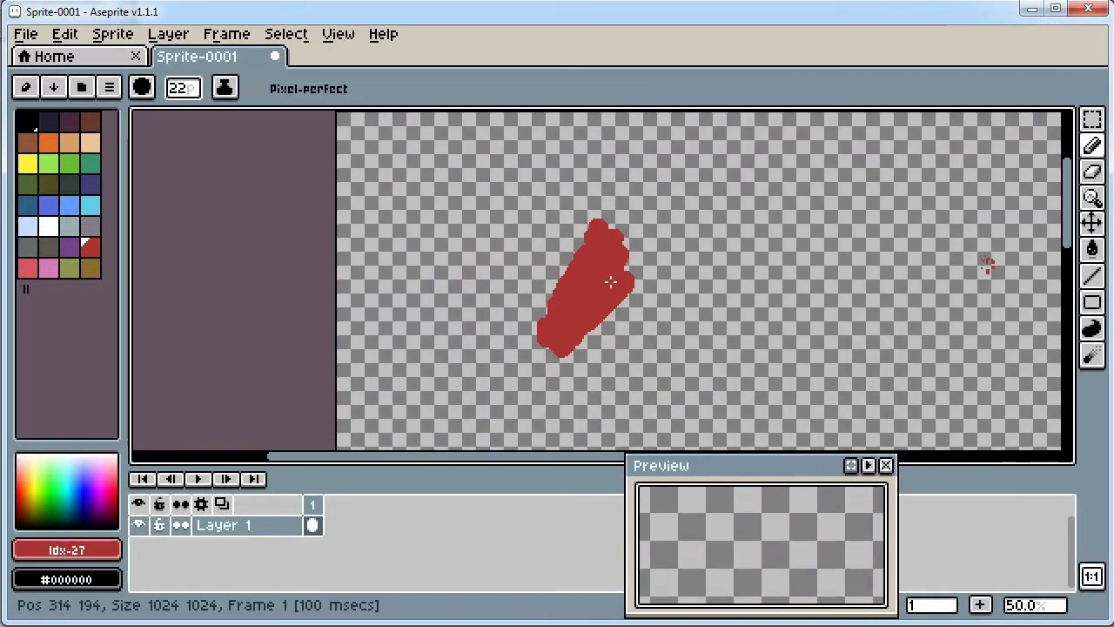
click(1093, 174)
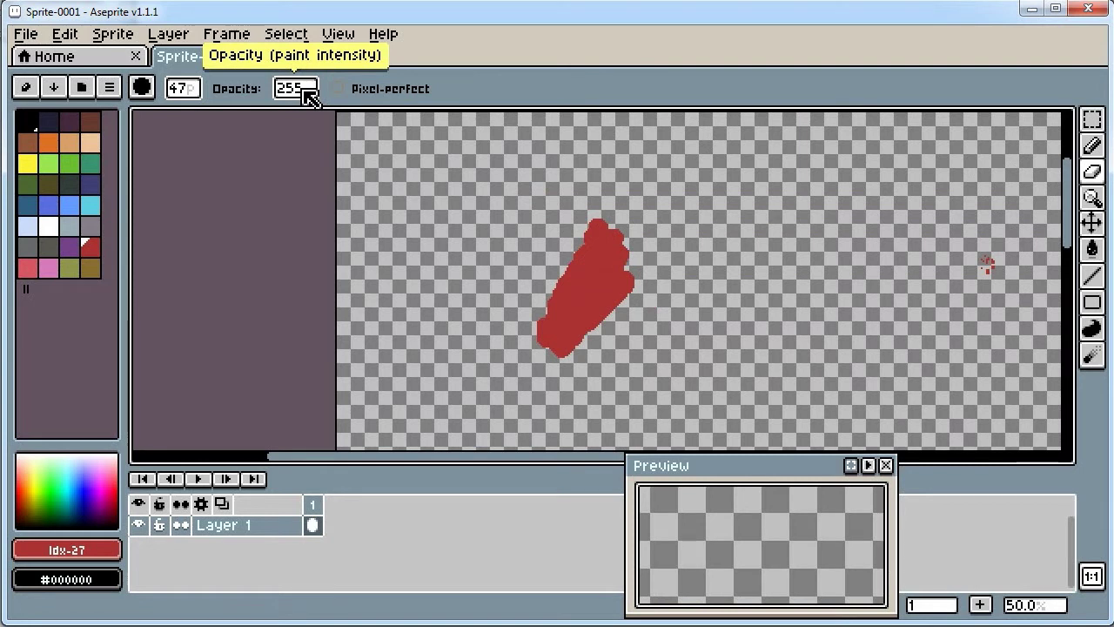
click(197, 90)
click(264, 121)
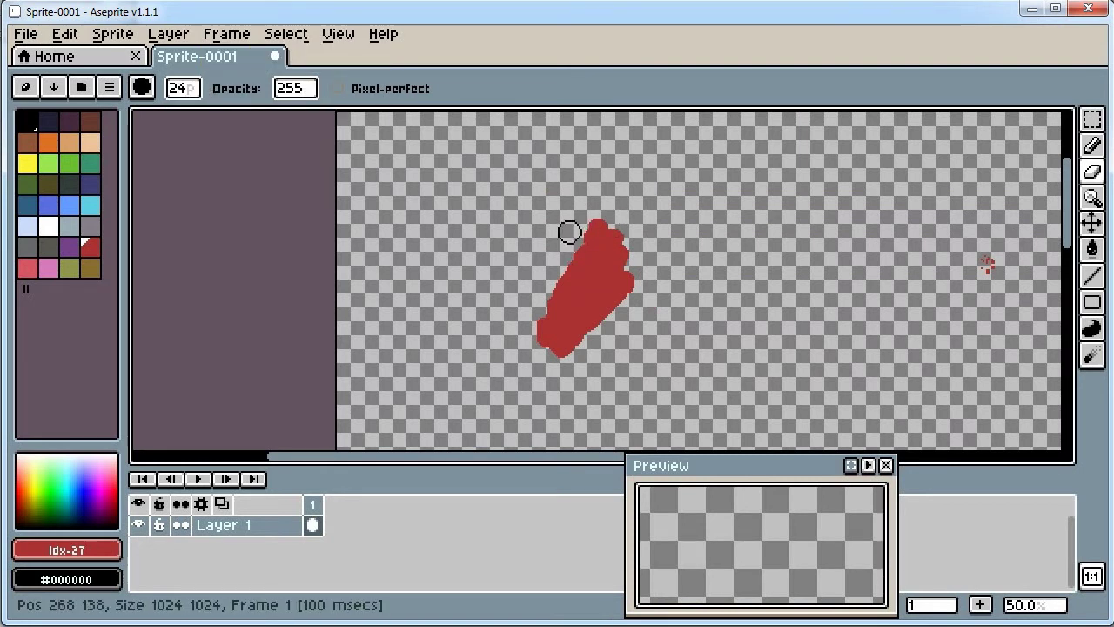
Step: Try a full-opacity eraser stroke across the middle of the red patch and undo it
drag(560, 263, 667, 266)
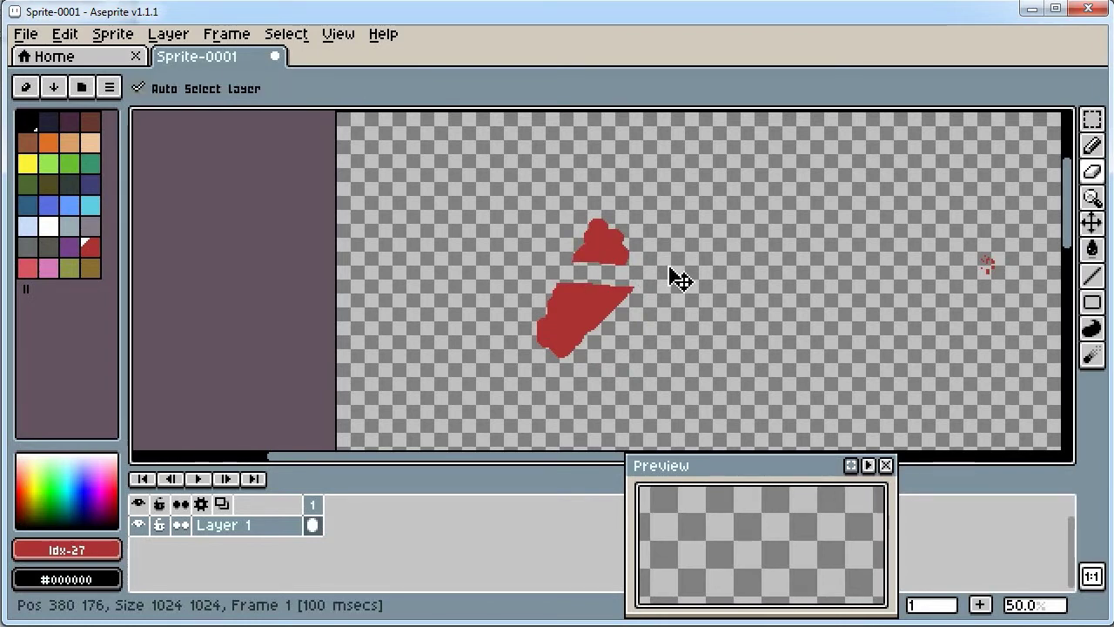
key(ctrl+z)
click(65, 34)
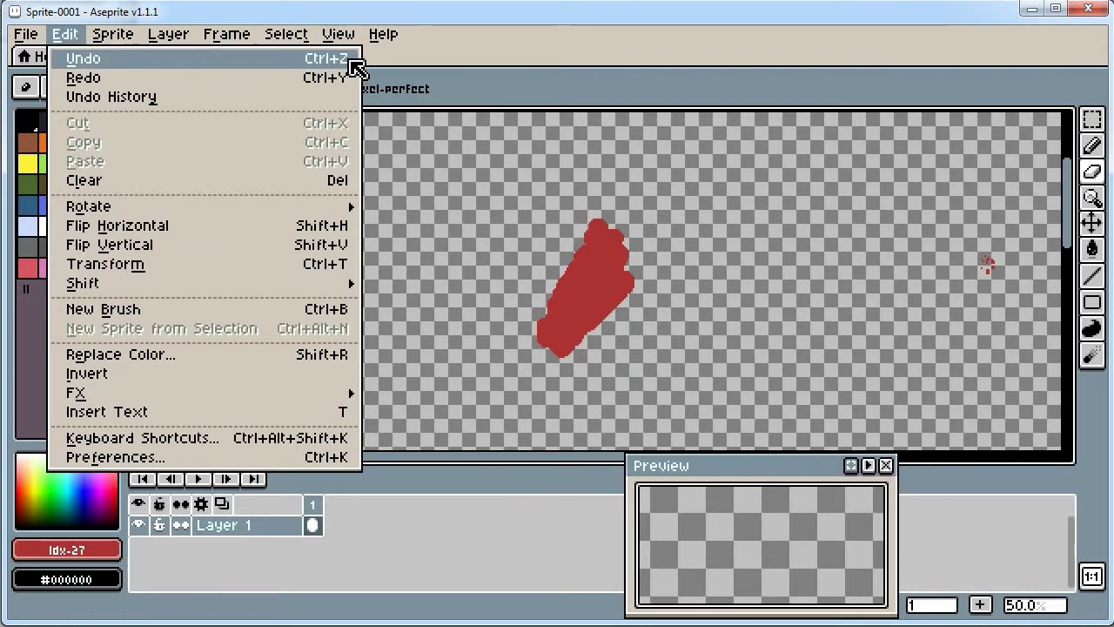
mouse_move(383, 34)
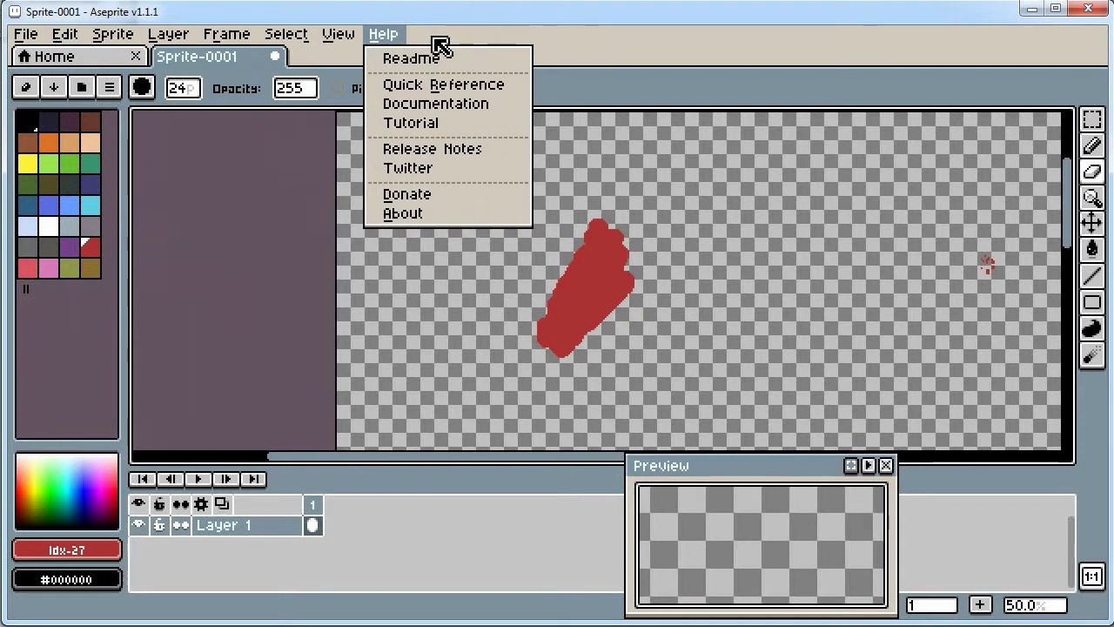
click(442, 38)
Step: Lower the Eraser's opacity to 106 and partially erase the red patch with repeated overlapping strokes
click(298, 88)
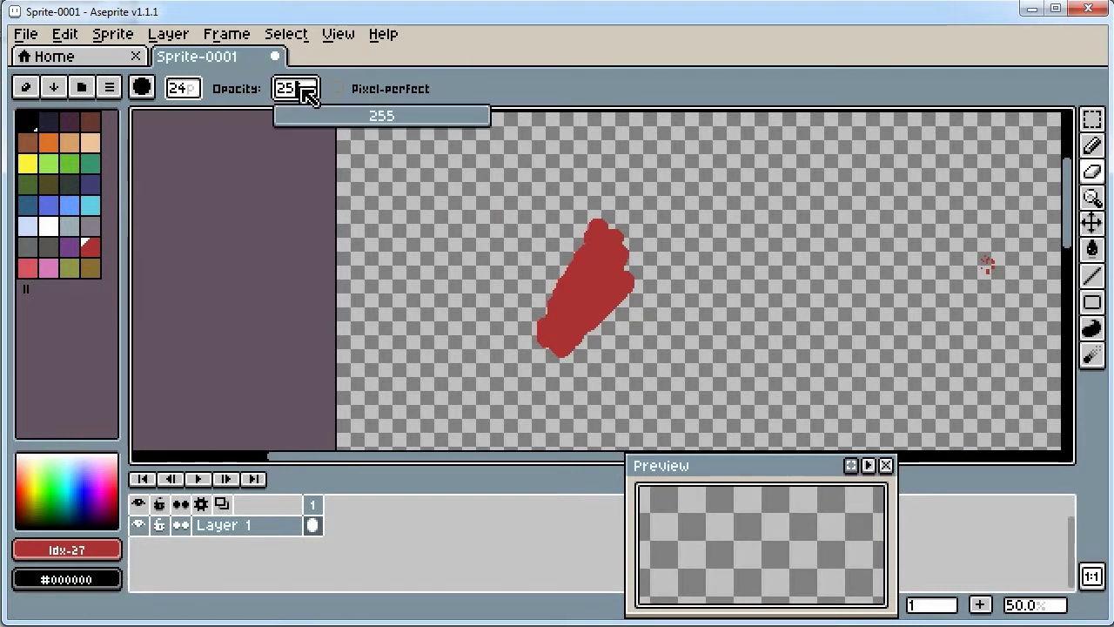
drag(344, 119, 366, 112)
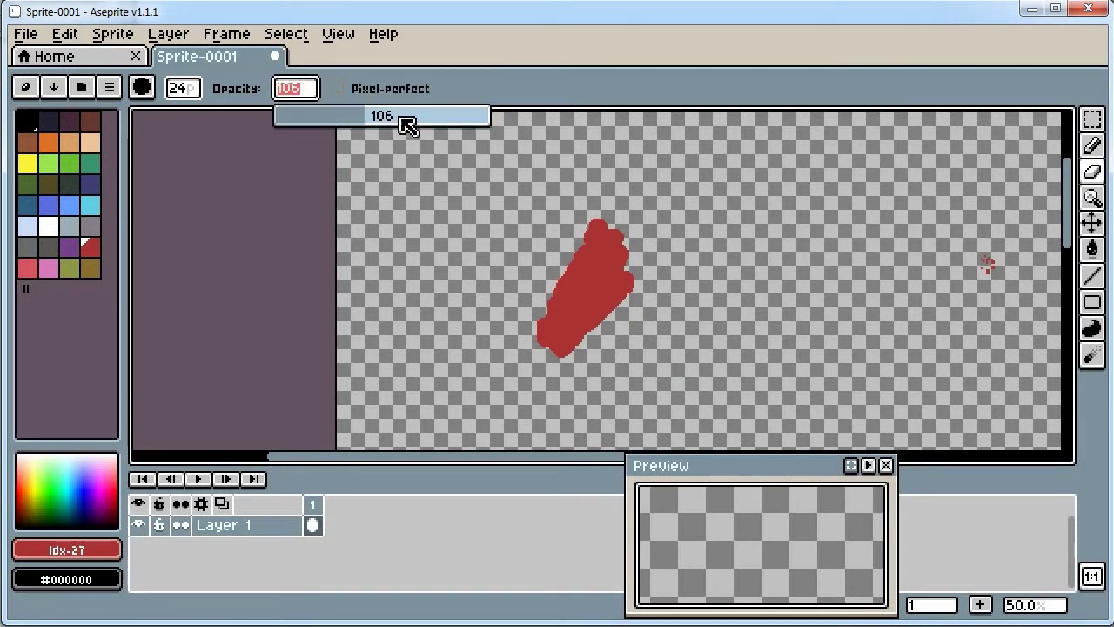
drag(531, 264, 656, 286)
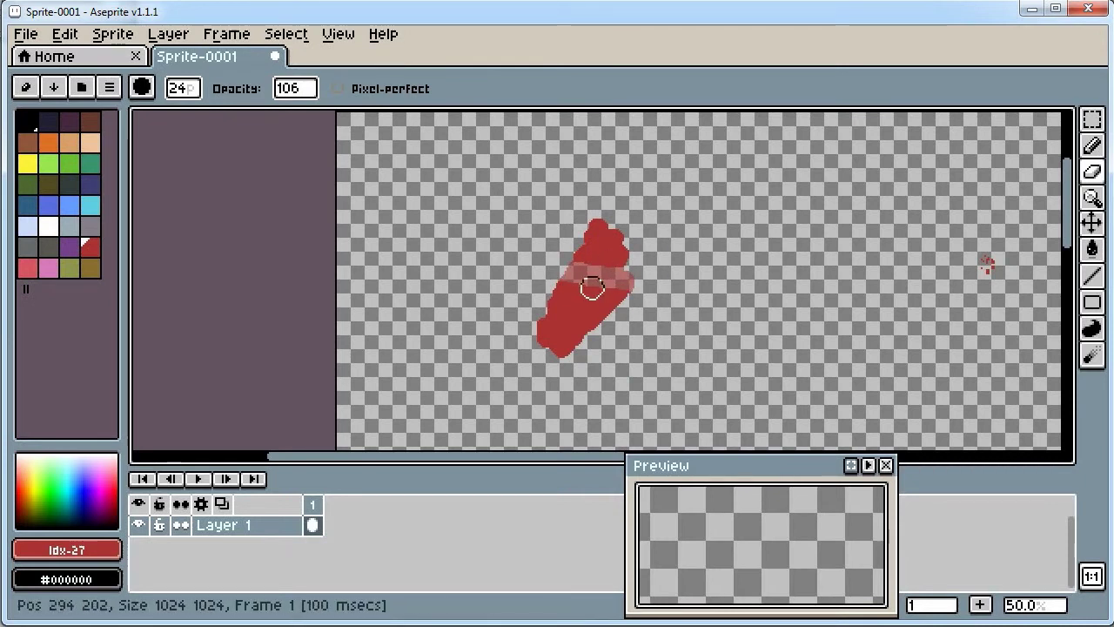
drag(550, 266, 652, 286)
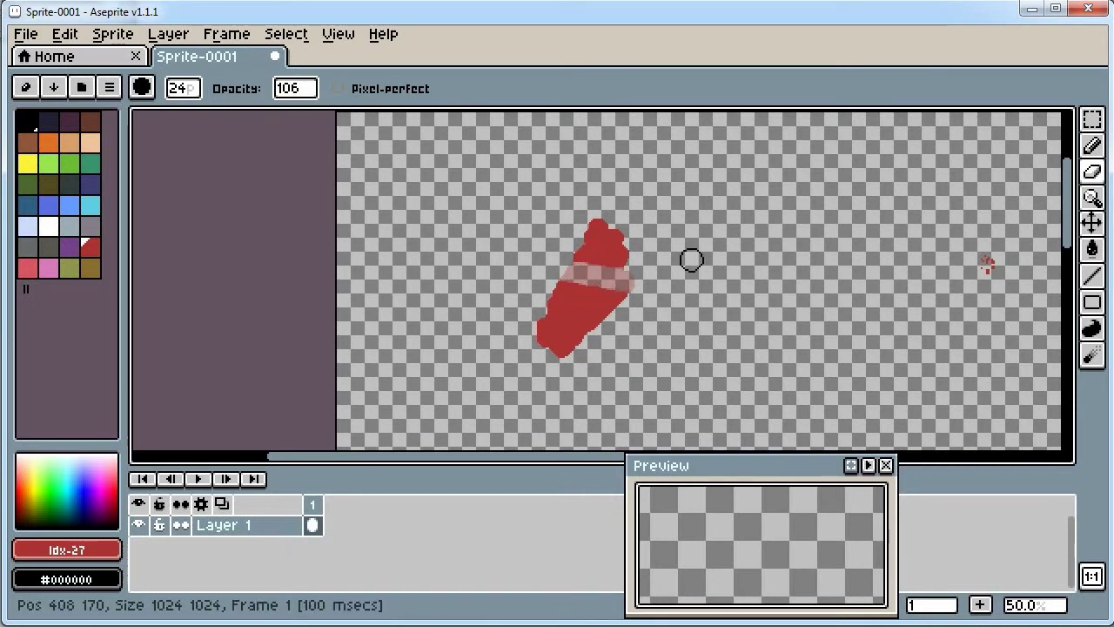
drag(544, 266, 648, 277)
drag(543, 268, 647, 286)
mouse_move(565, 283)
mouse_down()
mouse_move(569, 348)
mouse_move(566, 285)
mouse_move(592, 294)
mouse_move(622, 283)
mouse_move(607, 320)
mouse_move(596, 232)
mouse_move(620, 278)
mouse_up()
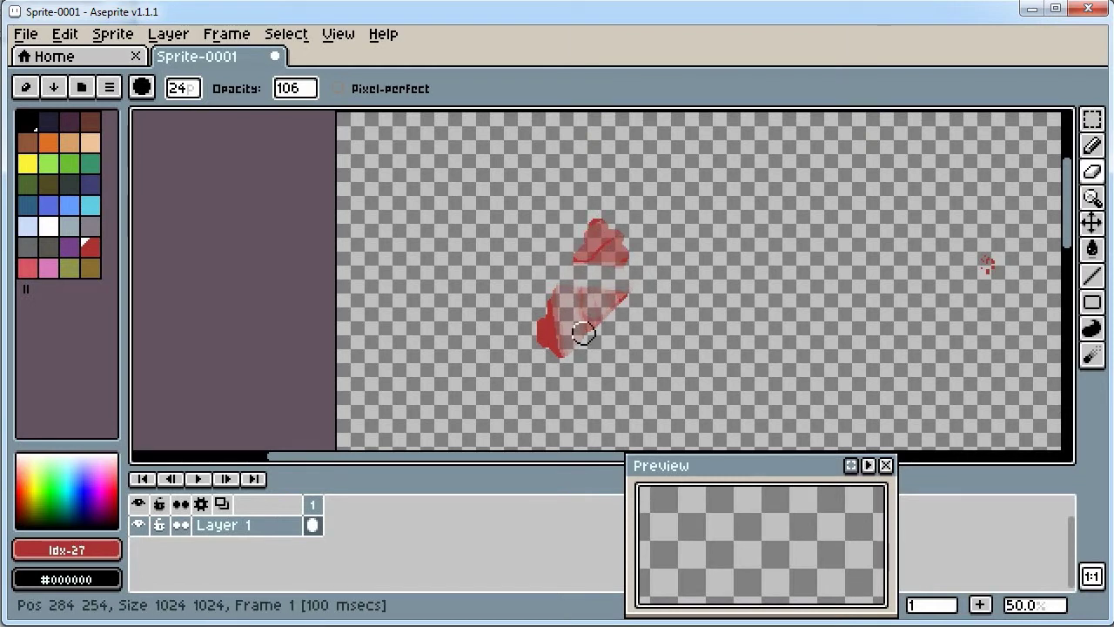
drag(608, 218, 616, 260)
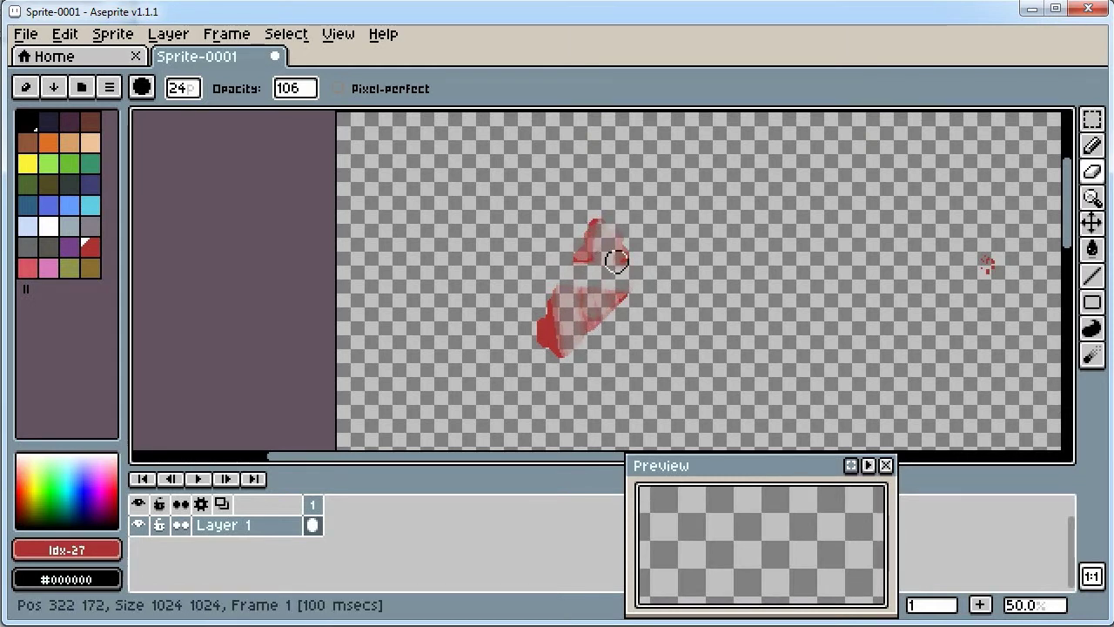
Step: Reduce the Eraser's opacity to 32 and fade the lower-left end of the red patch
click(300, 91)
drag(349, 112, 322, 125)
mouse_move(529, 306)
mouse_down()
mouse_move(542, 308)
mouse_move(567, 359)
mouse_up()
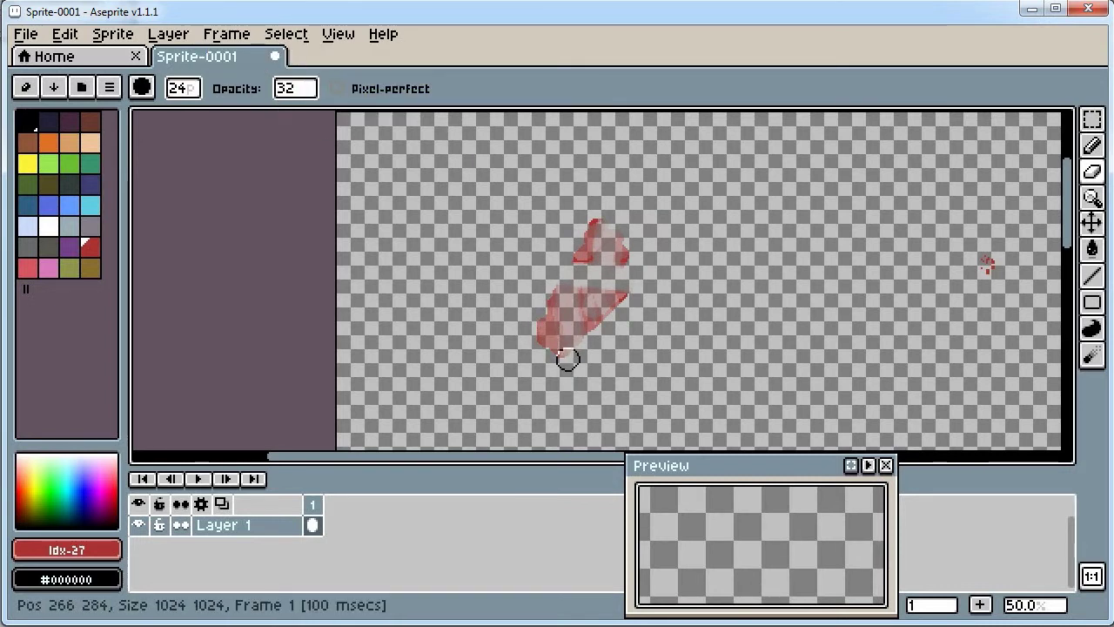
Step: Restore the Eraser's opacity to 255 and erase the remains of the patch and the small red specks beside it
click(290, 93)
drag(348, 113, 493, 122)
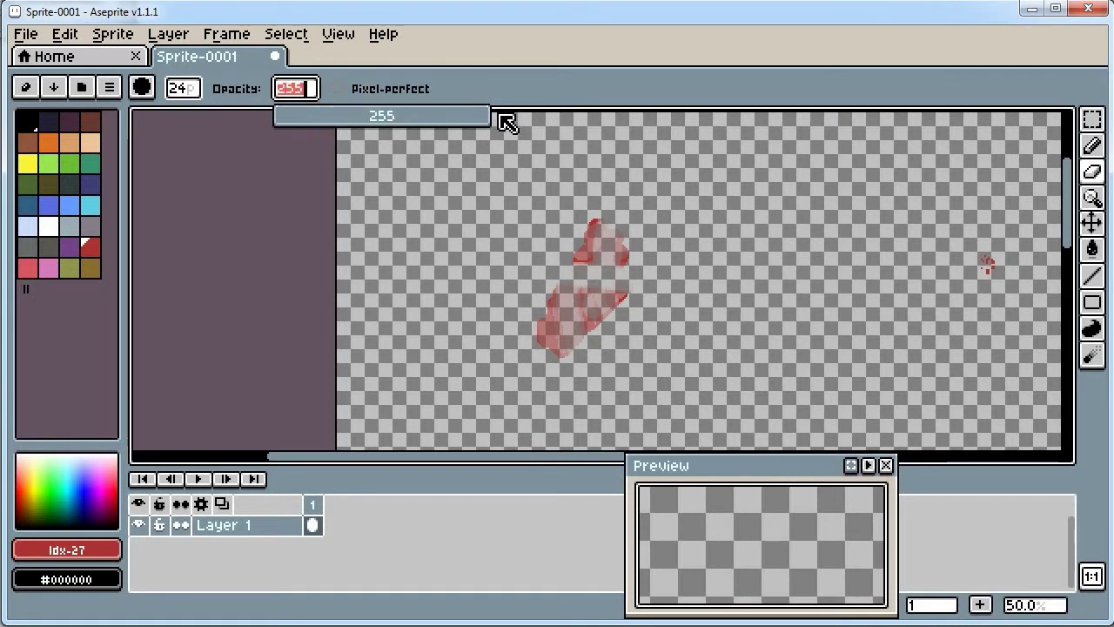
mouse_move(535, 304)
mouse_down()
mouse_move(584, 276)
mouse_move(625, 290)
mouse_up()
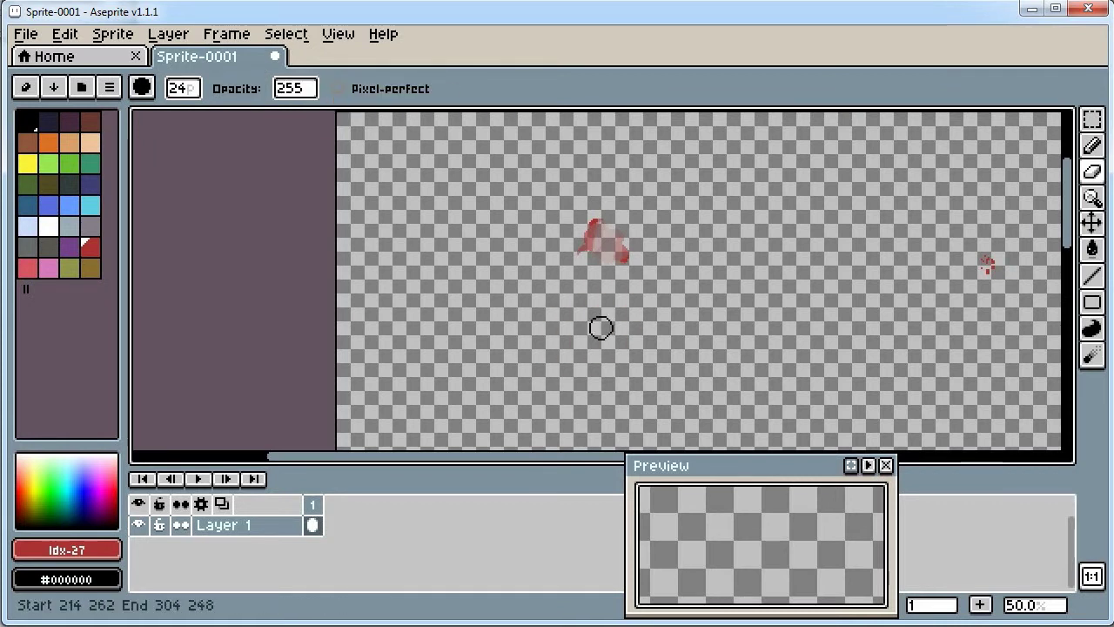
drag(602, 252, 595, 225)
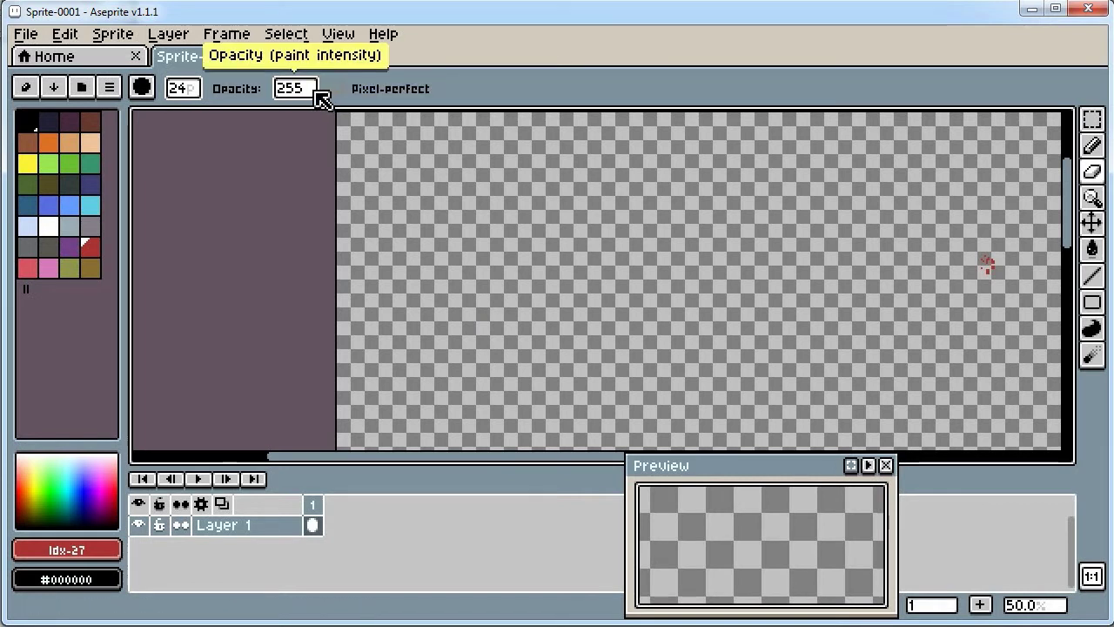
click(1091, 142)
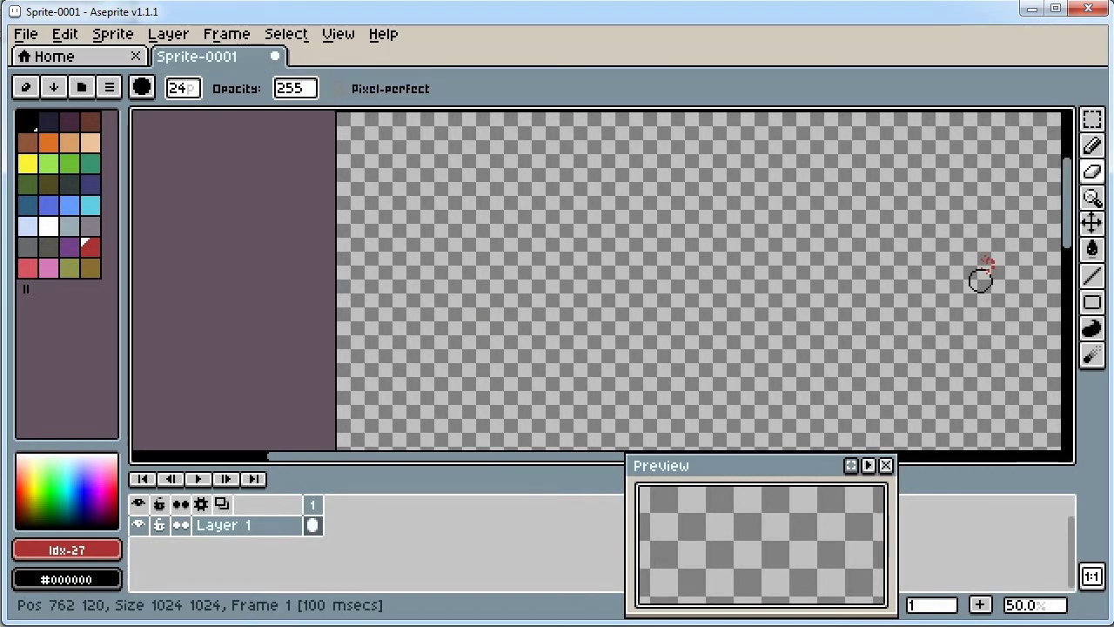
Step: Set the foreground color to HSB 0, 100, 83 and draw an S-shaped stroke with the 22 px Pencil
click(1093, 145)
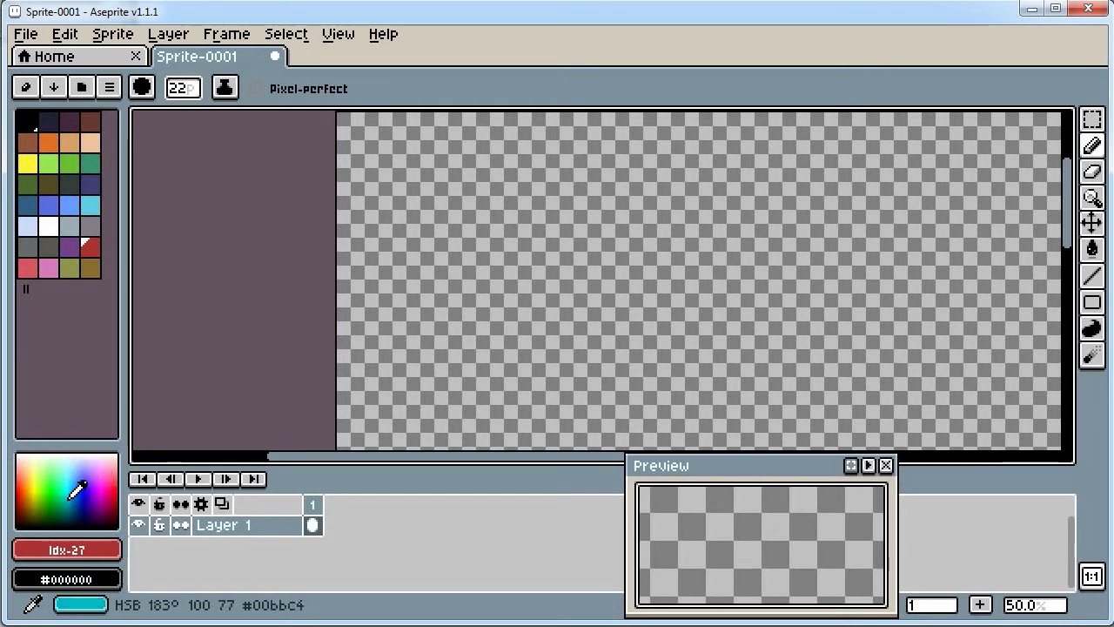
click(80, 554)
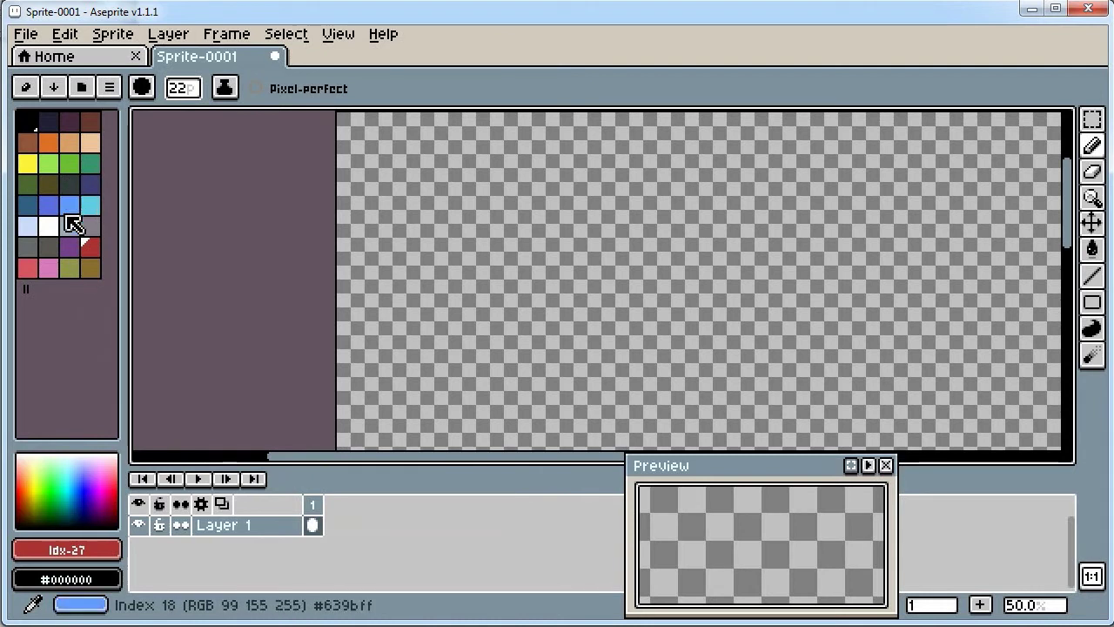
click(85, 551)
click(83, 412)
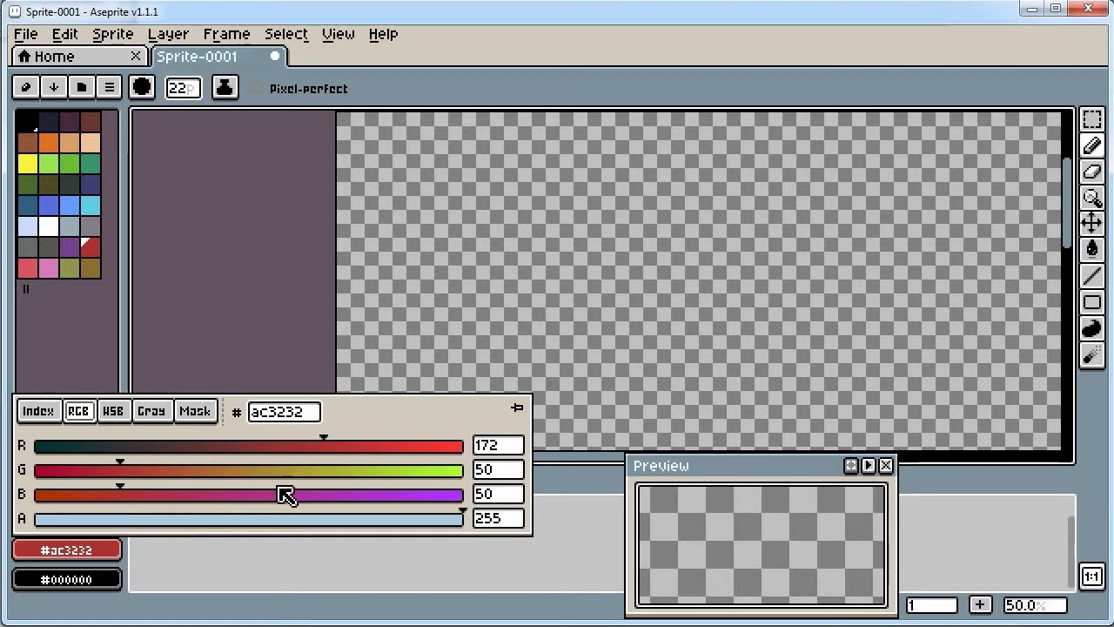
click(114, 411)
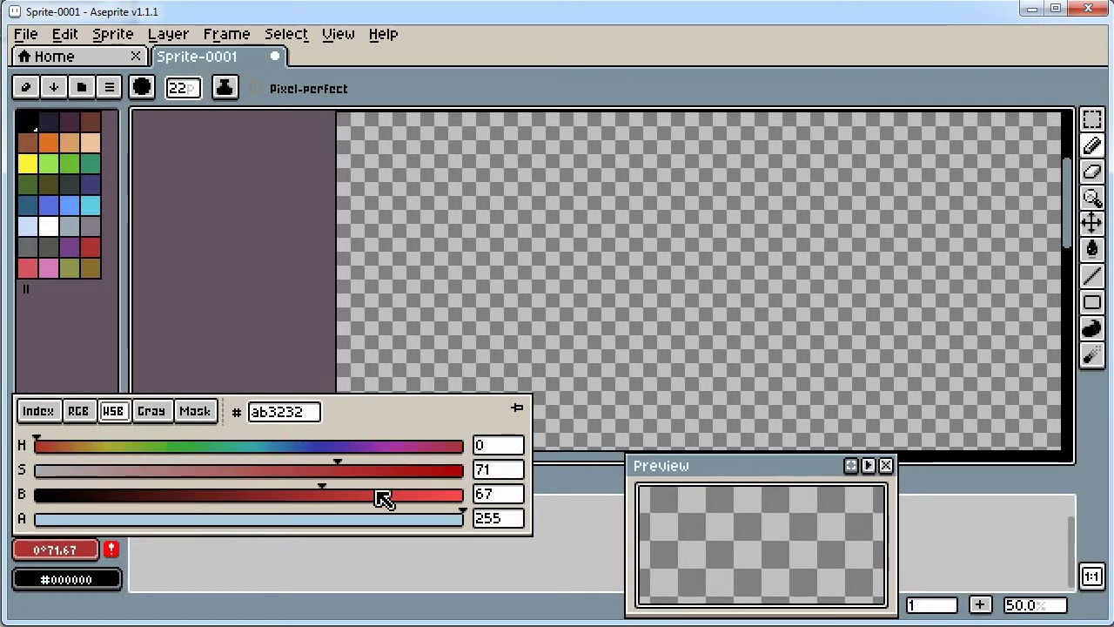
drag(342, 464, 427, 492)
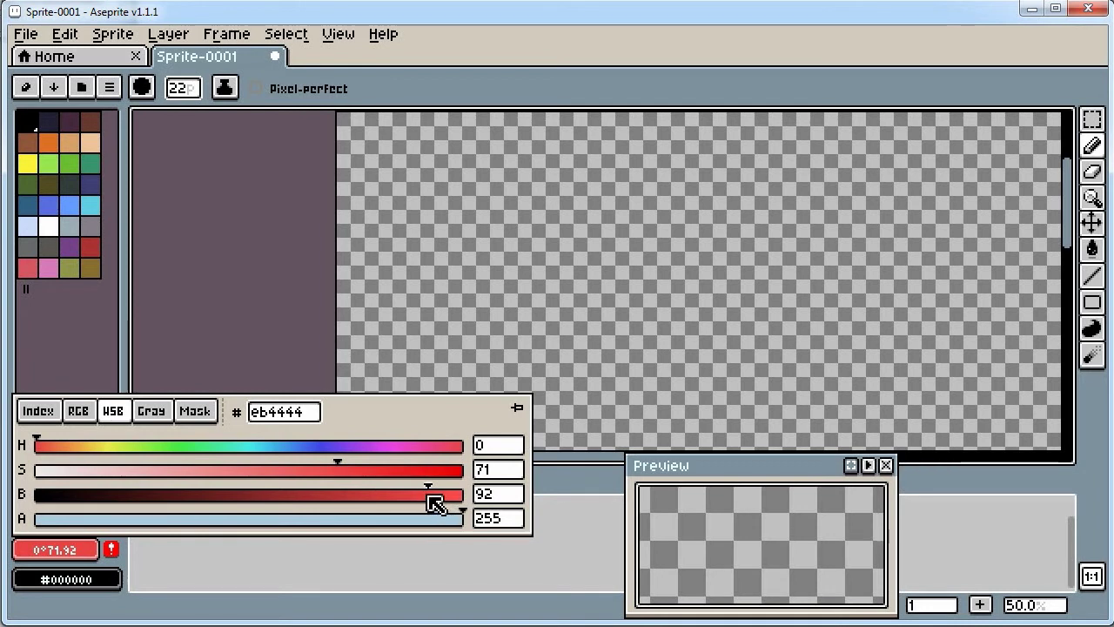
drag(439, 469, 390, 494)
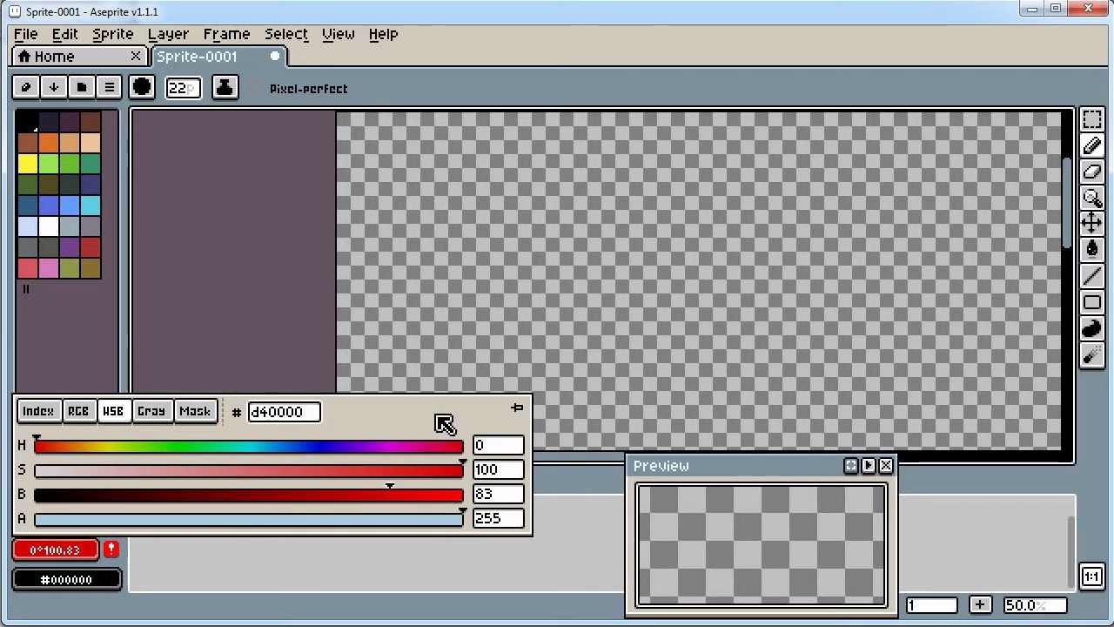
key(Escape)
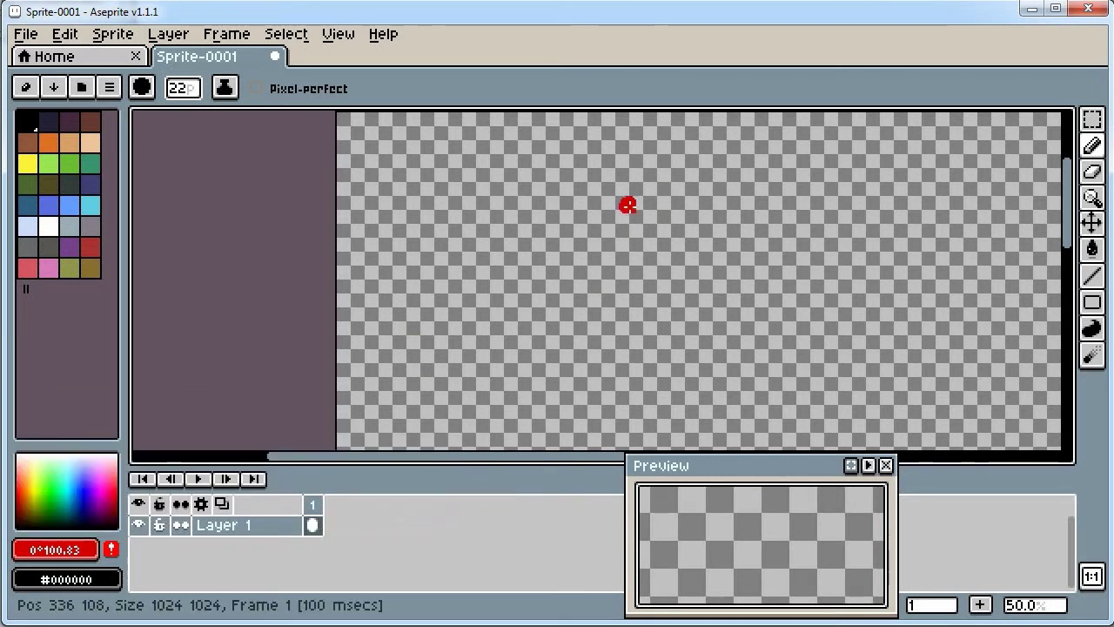
mouse_move(680, 168)
mouse_down()
mouse_move(624, 223)
mouse_move(539, 356)
mouse_up()
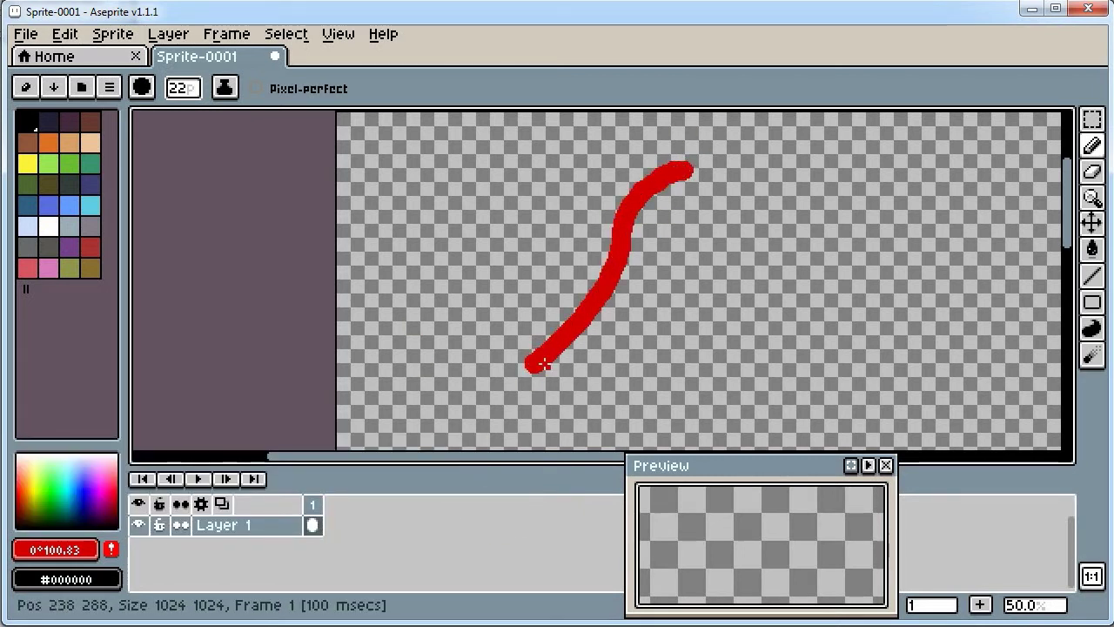
Step: Lower the foreground color's alpha to 121 and draw a translucent S-shaped stroke to the right of the solid red one
click(82, 549)
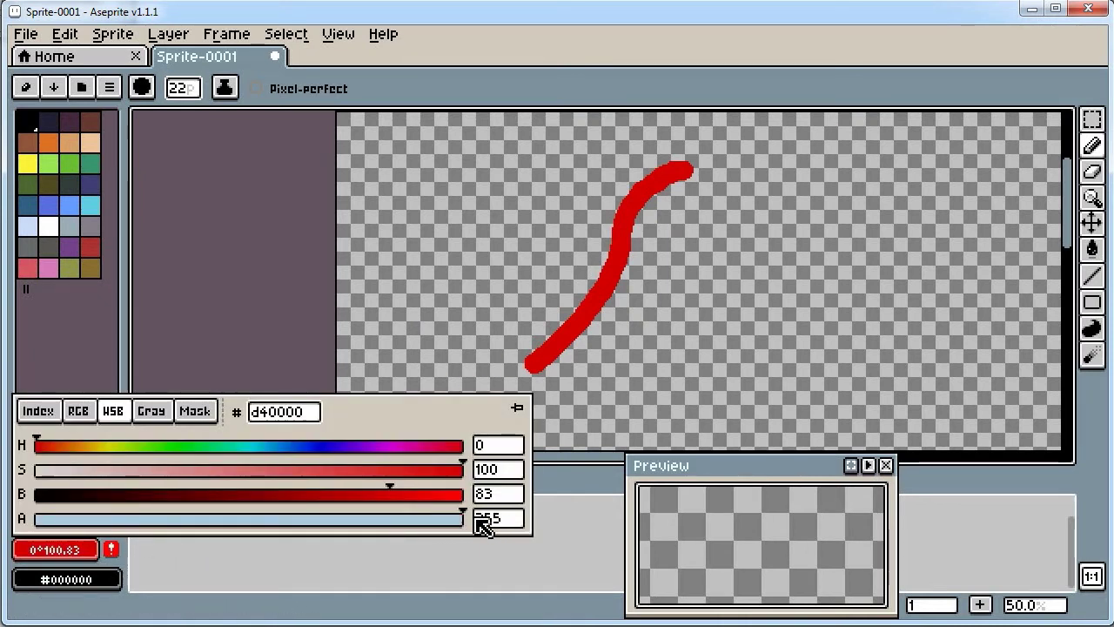
drag(470, 520, 248, 537)
click(259, 586)
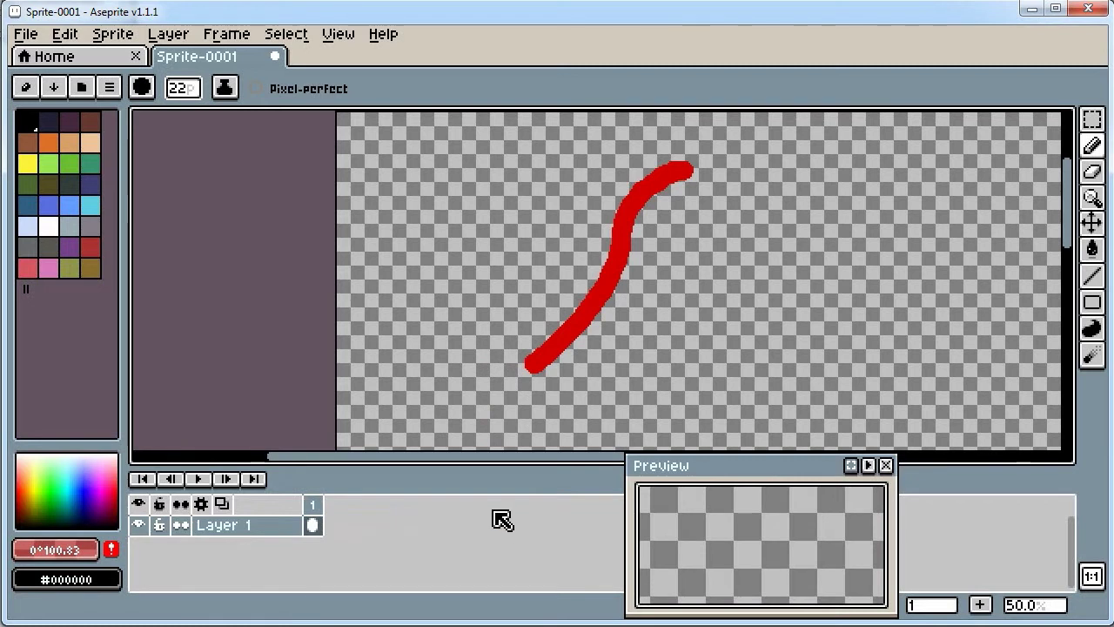
mouse_move(746, 179)
mouse_down()
mouse_move(684, 247)
mouse_move(585, 387)
mouse_up()
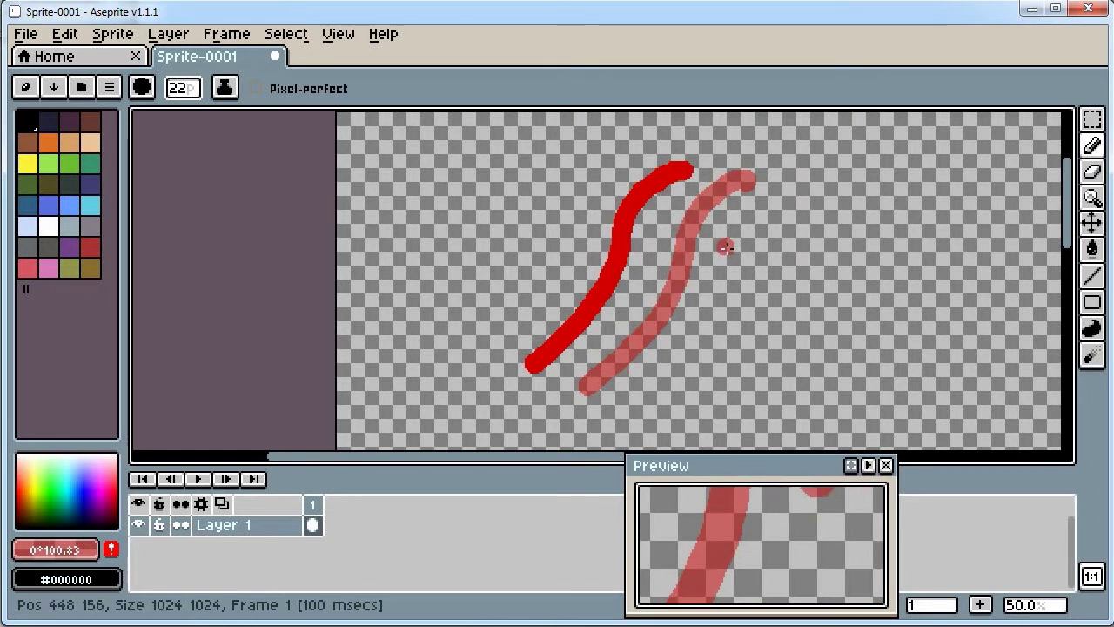
Step: Paint overlapping diagonal strokes across the middle of the translucent curve to build up a denser red patch
mouse_move(737, 233)
mouse_down()
mouse_move(626, 322)
mouse_move(692, 329)
mouse_up()
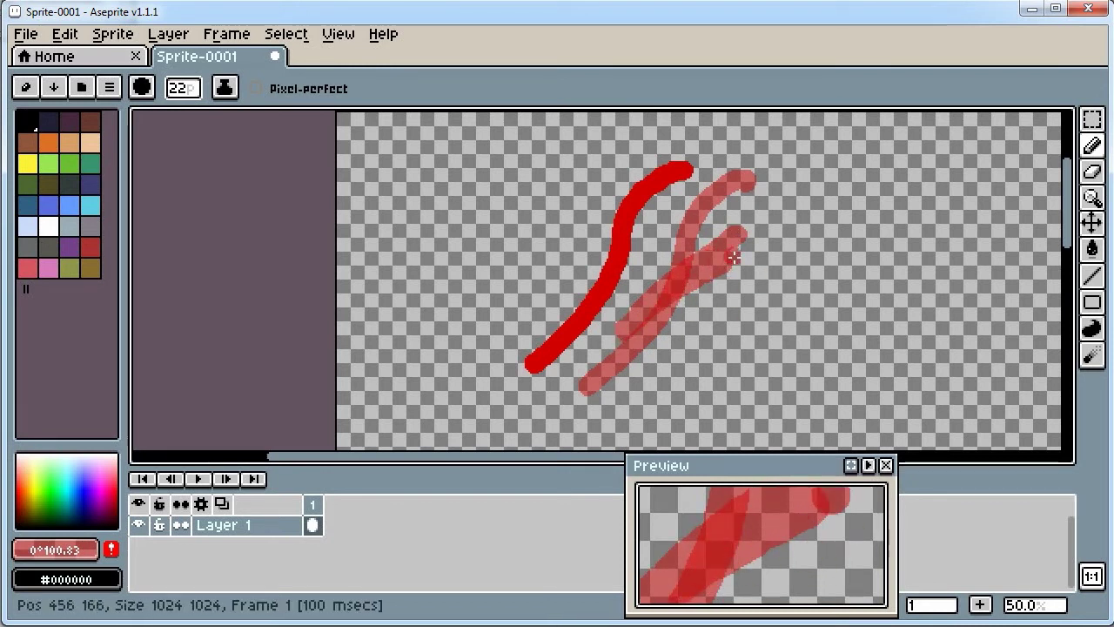
drag(743, 256, 633, 318)
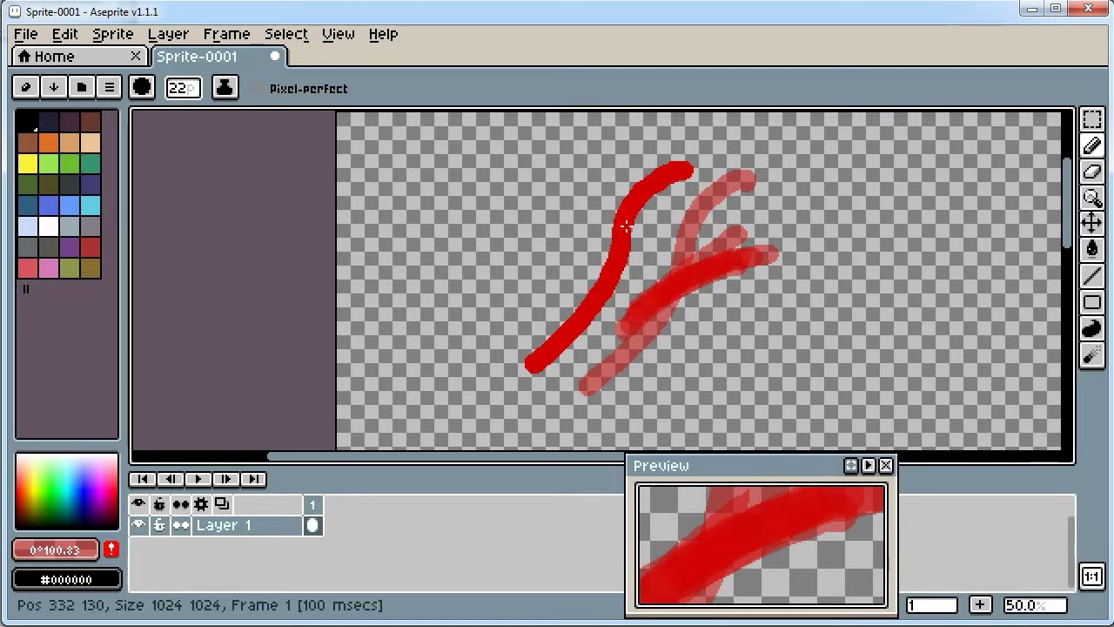
mouse_move(637, 327)
mouse_down()
mouse_move(712, 291)
mouse_move(635, 368)
mouse_up()
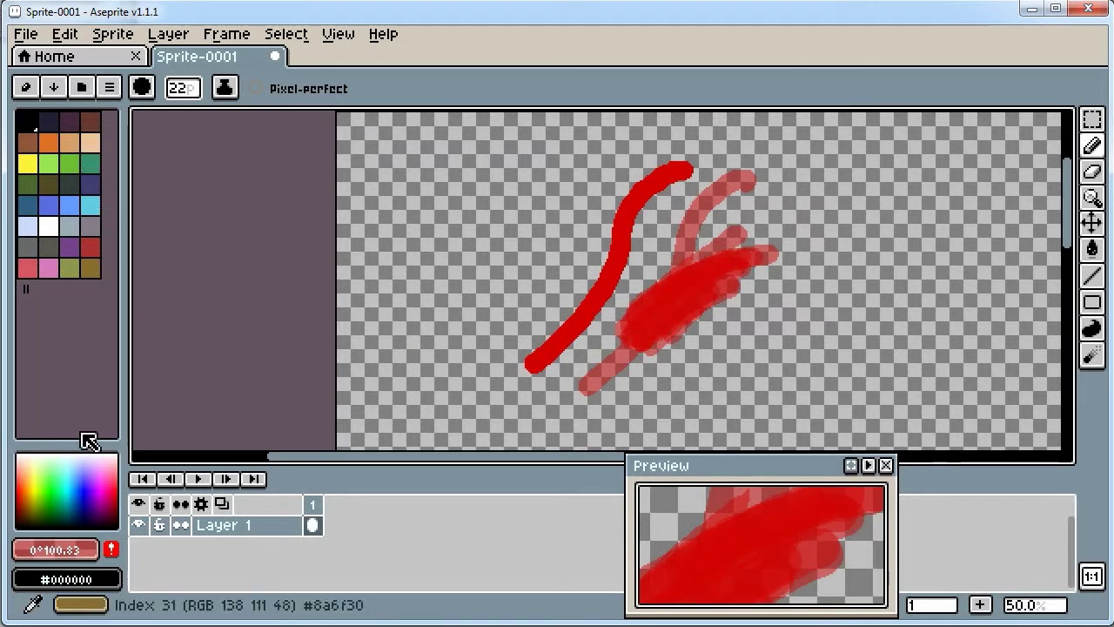
Step: Darken the foreground color to brightness 40 and shade the lower edge of the dense red patch with an 11 px Pencil
click(87, 546)
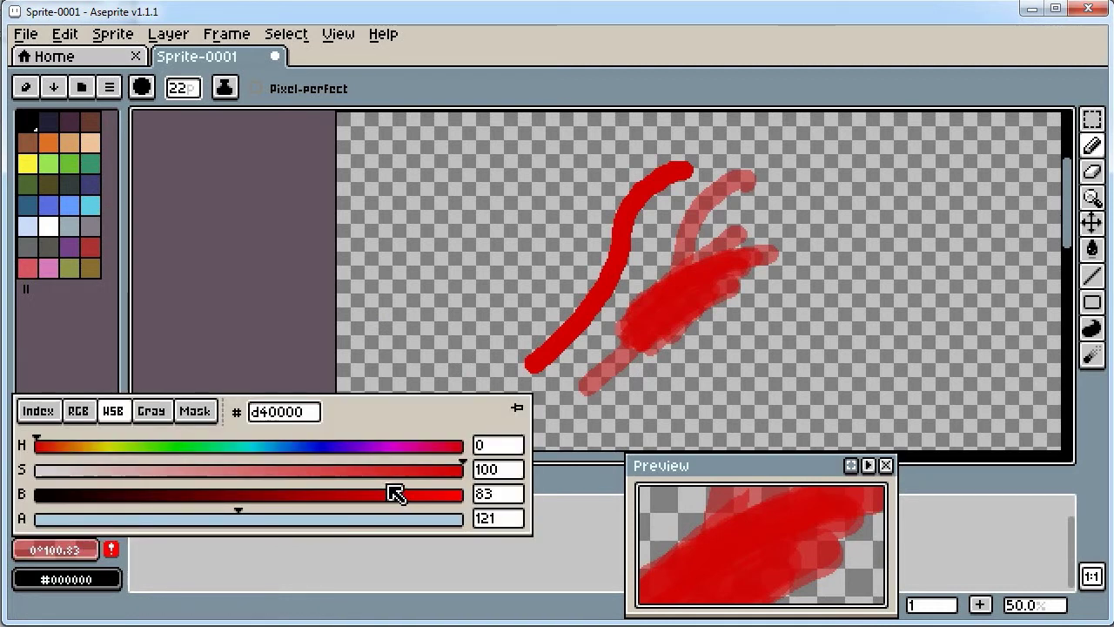
drag(390, 494, 215, 496)
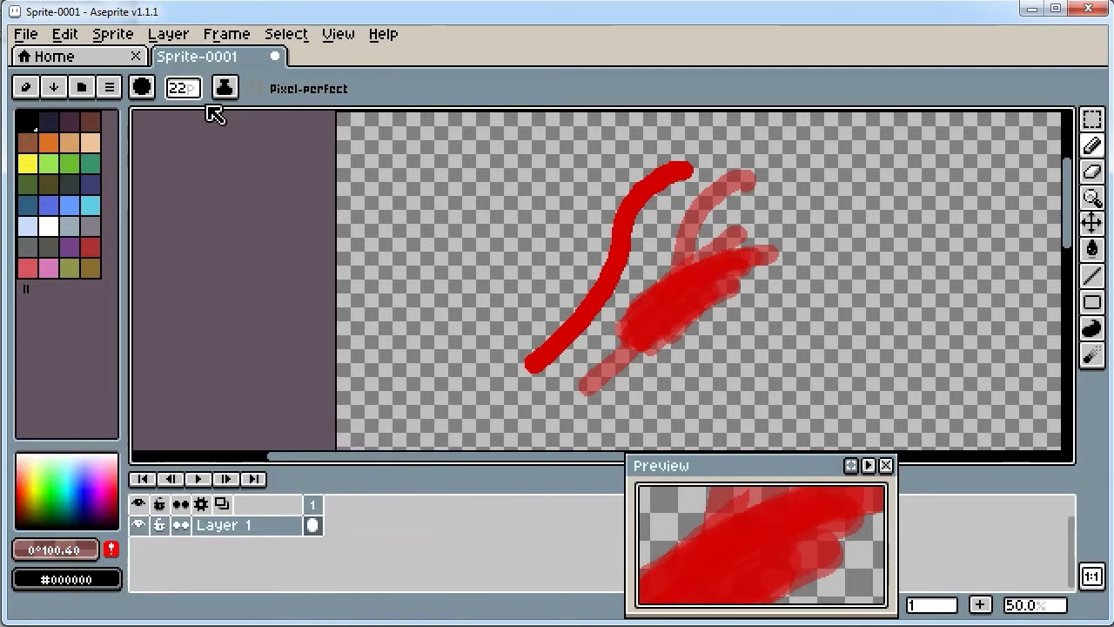
click(185, 87)
mouse_move(256, 110)
mouse_down()
mouse_move(232, 127)
mouse_move(212, 124)
mouse_up()
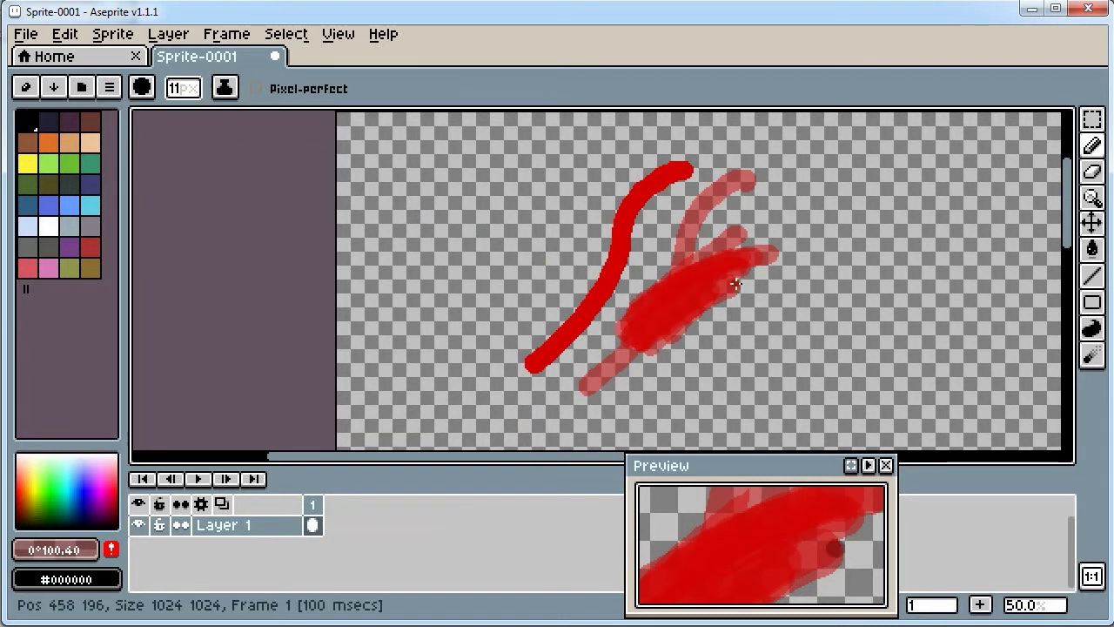
drag(680, 320, 701, 305)
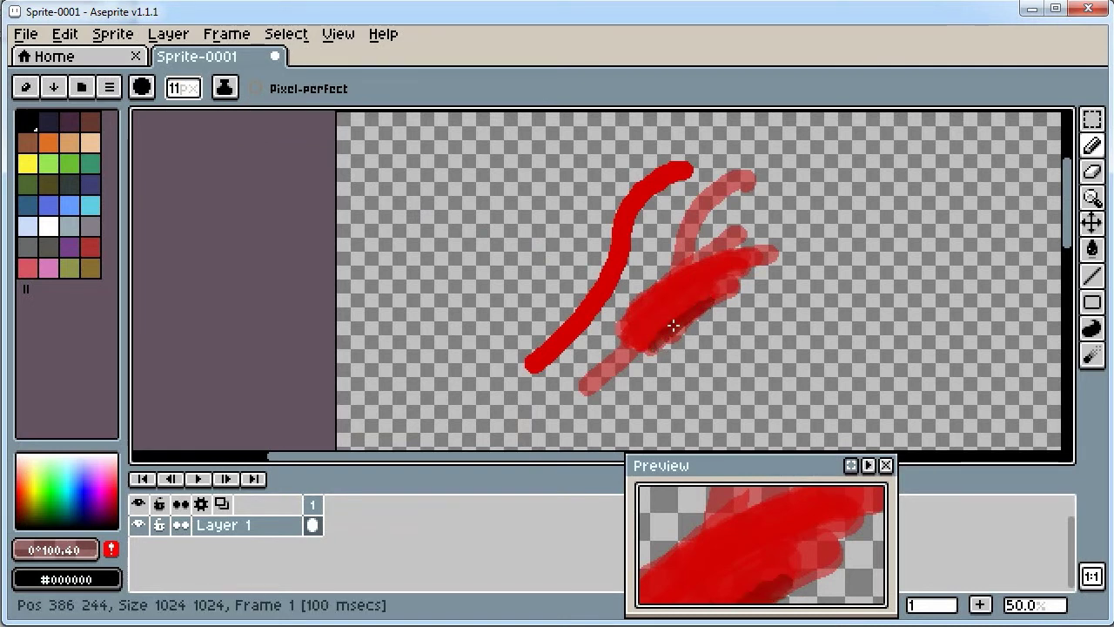
Step: Shade the dense red patch with dark 11 px Pencil strokes, lowering the foreground alpha while extending the shading toward its upper edge
drag(660, 338, 703, 304)
mouse_move(631, 342)
mouse_down()
mouse_move(676, 316)
mouse_move(689, 302)
mouse_move(681, 297)
mouse_up()
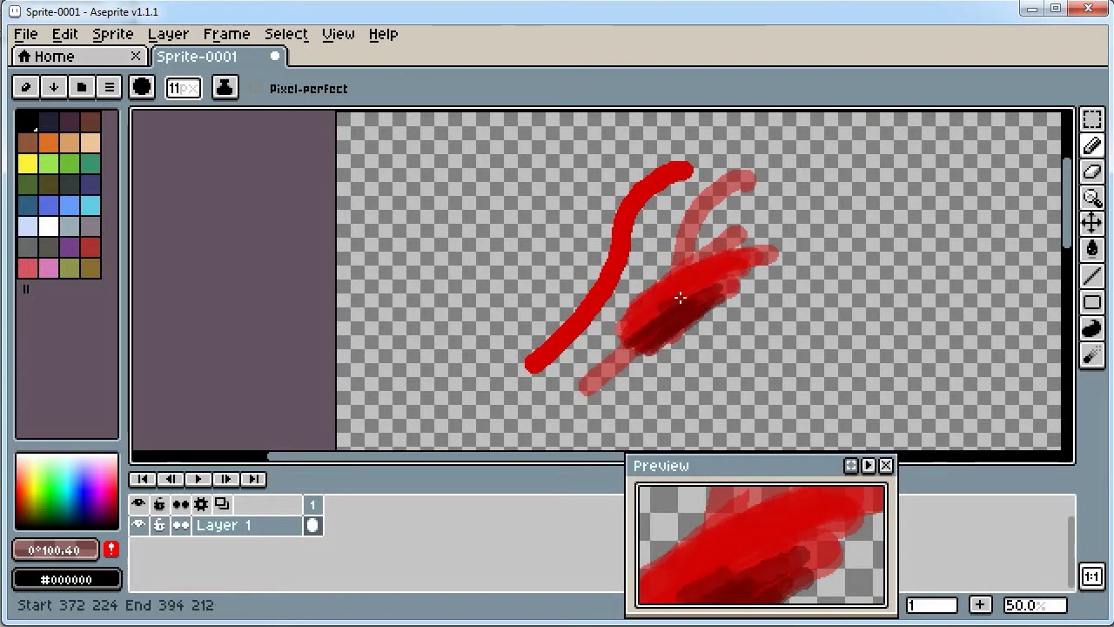
click(69, 548)
drag(241, 521, 149, 524)
drag(654, 299, 672, 289)
click(637, 314)
drag(629, 336, 712, 276)
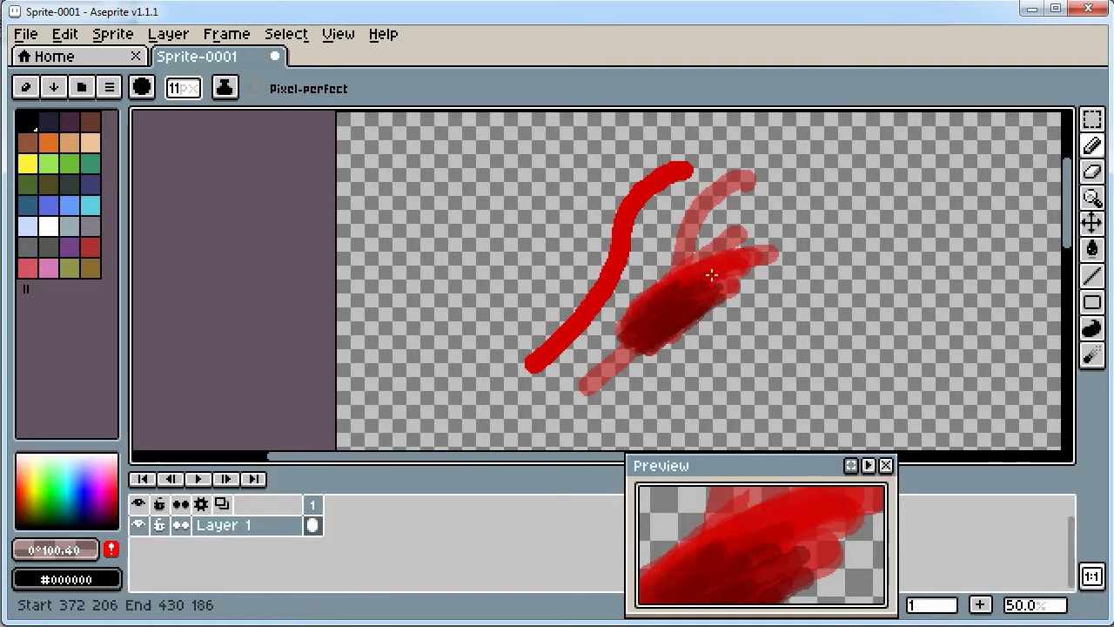
drag(644, 299, 703, 263)
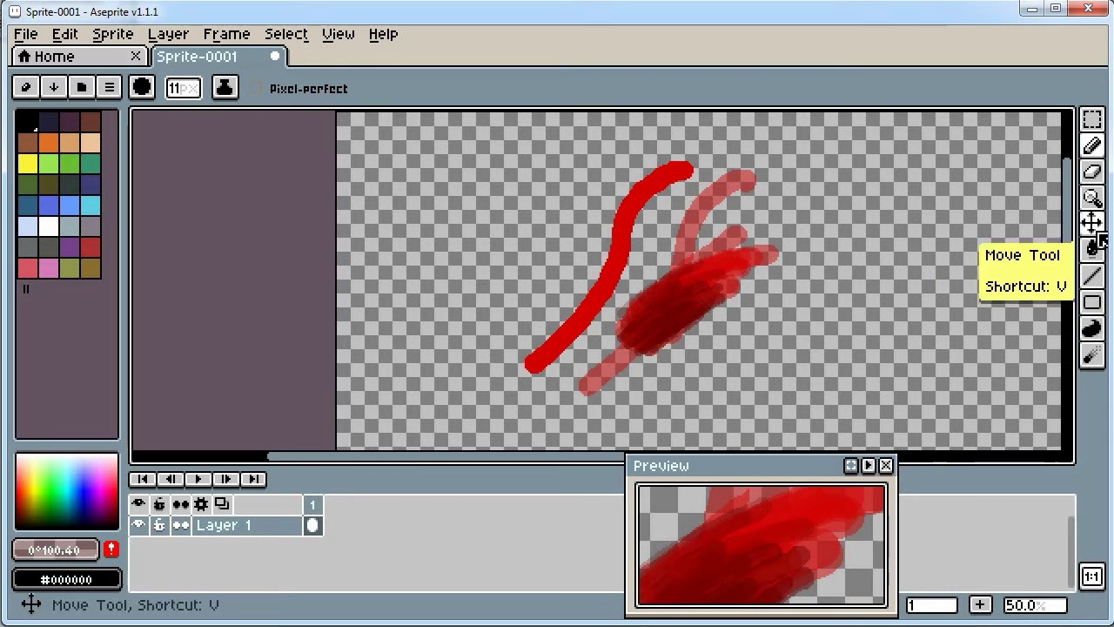
Step: Soften the shading transitions and edges of the dark red patch with the Blur tool at 8 px and opacity 255
click(1095, 359)
drag(687, 270, 685, 270)
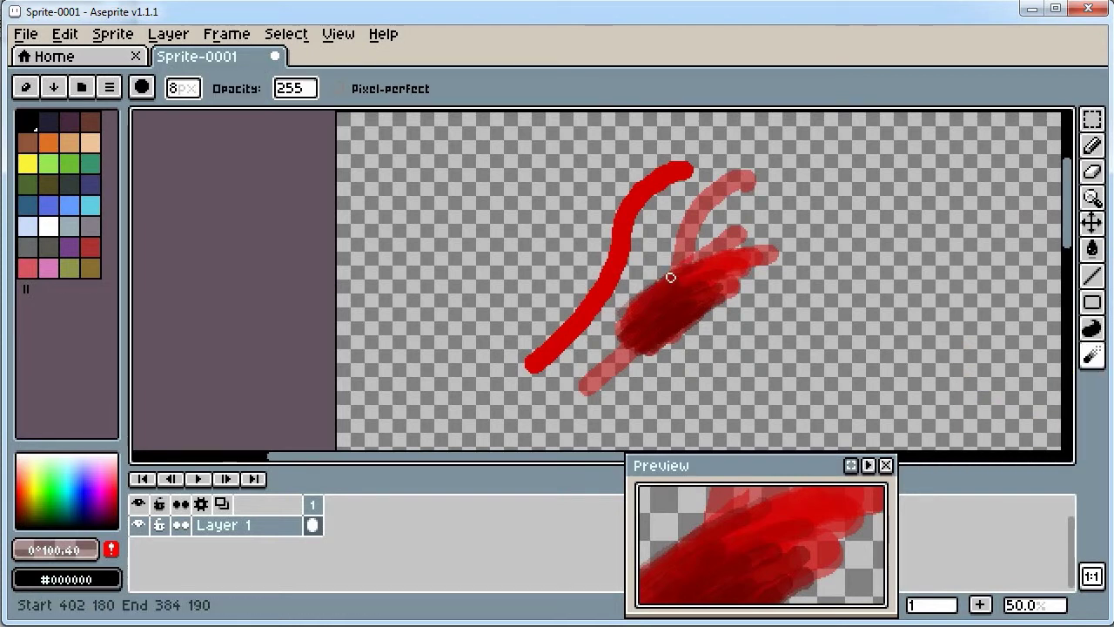
mouse_move(658, 290)
mouse_down()
mouse_move(628, 307)
mouse_move(680, 276)
mouse_move(647, 328)
mouse_up()
scroll(647, 328, up, 3)
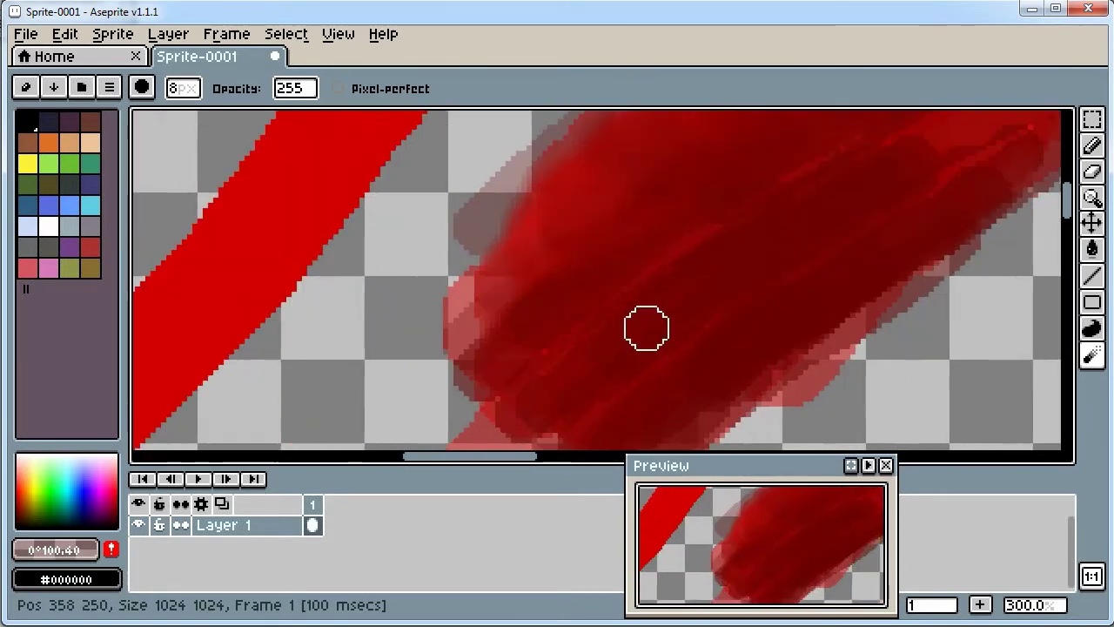
scroll(647, 328, down, 1)
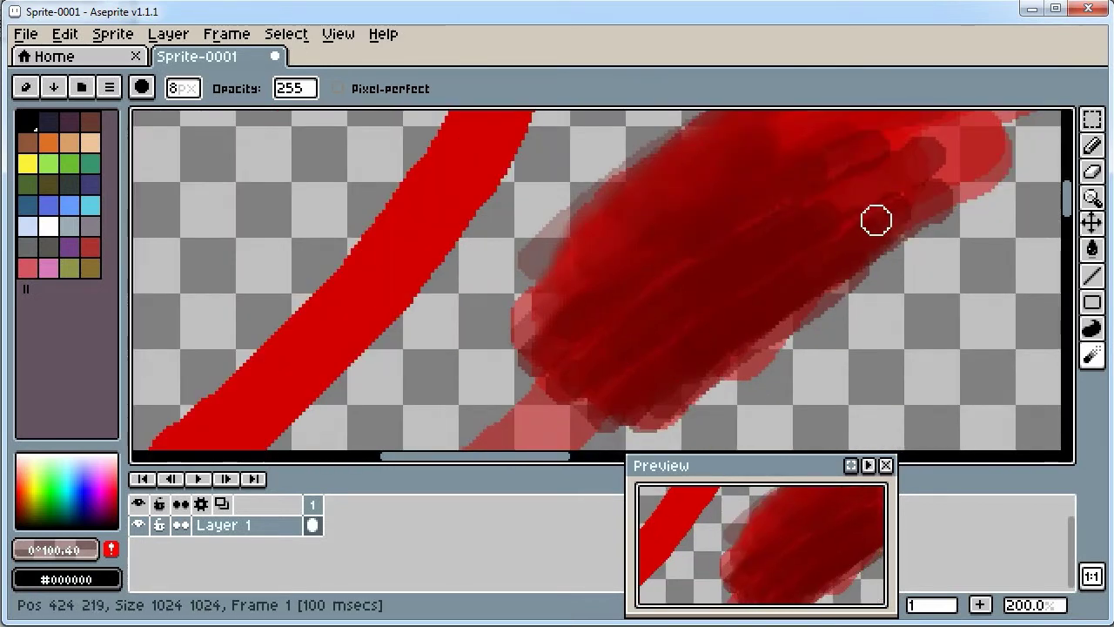
mouse_move(737, 154)
mouse_down()
mouse_move(615, 241)
mouse_move(566, 254)
mouse_move(579, 248)
mouse_up()
mouse_move(611, 319)
mouse_down()
mouse_move(629, 311)
mouse_move(572, 368)
mouse_up()
mouse_move(636, 261)
mouse_down()
mouse_move(677, 195)
mouse_move(642, 296)
mouse_up()
drag(706, 196, 713, 265)
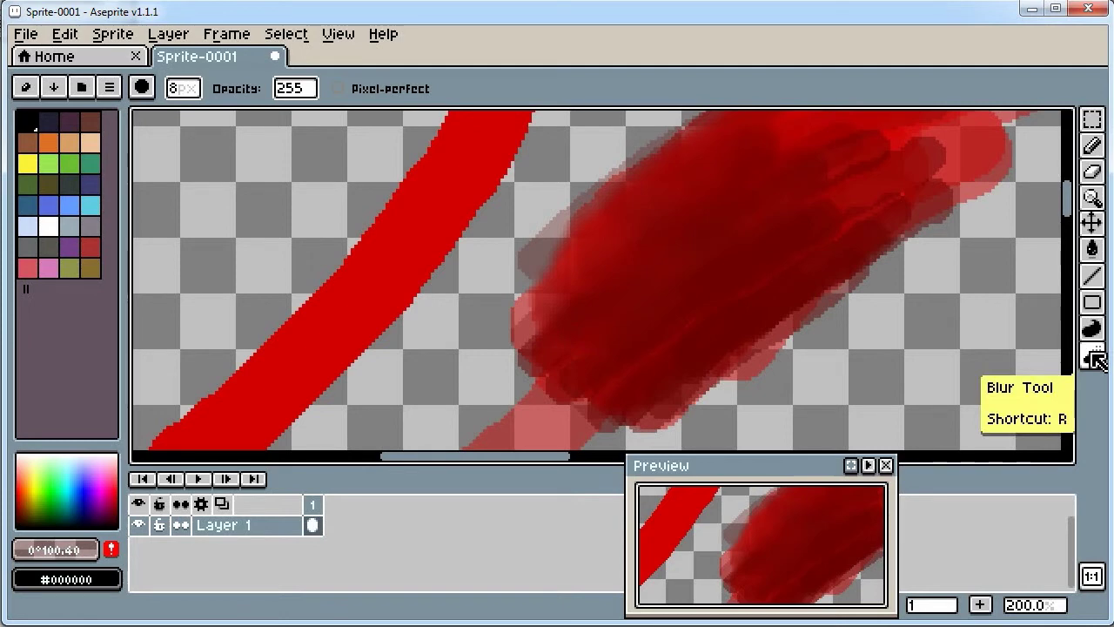
Step: Reposition the whole drawing on the canvas with the Move tool
scroll(907, 305, down, 3)
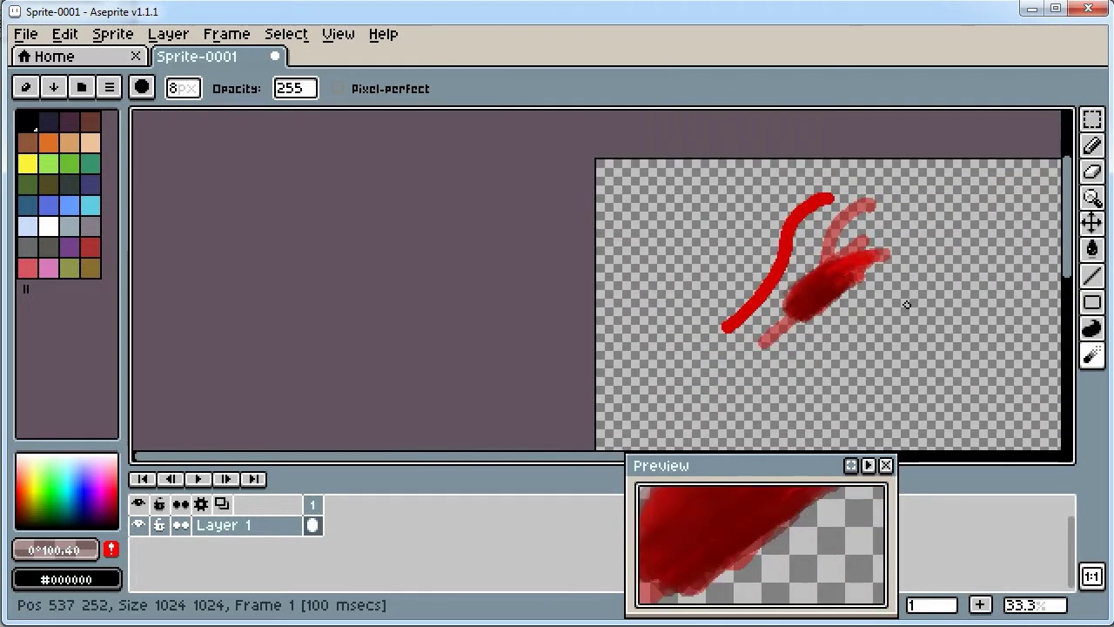
scroll(905, 307, up, 1)
scroll(740, 304, up, 1)
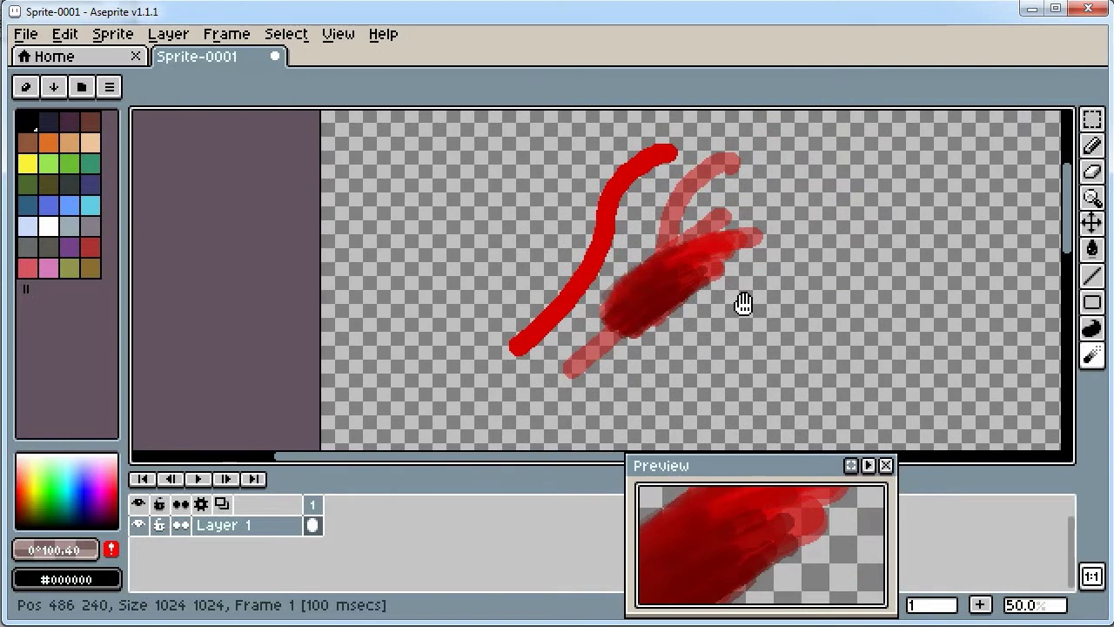
click(1093, 222)
mouse_move(706, 283)
mouse_down()
mouse_move(834, 293)
mouse_move(647, 281)
mouse_move(723, 261)
mouse_move(747, 280)
mouse_move(773, 280)
mouse_up()
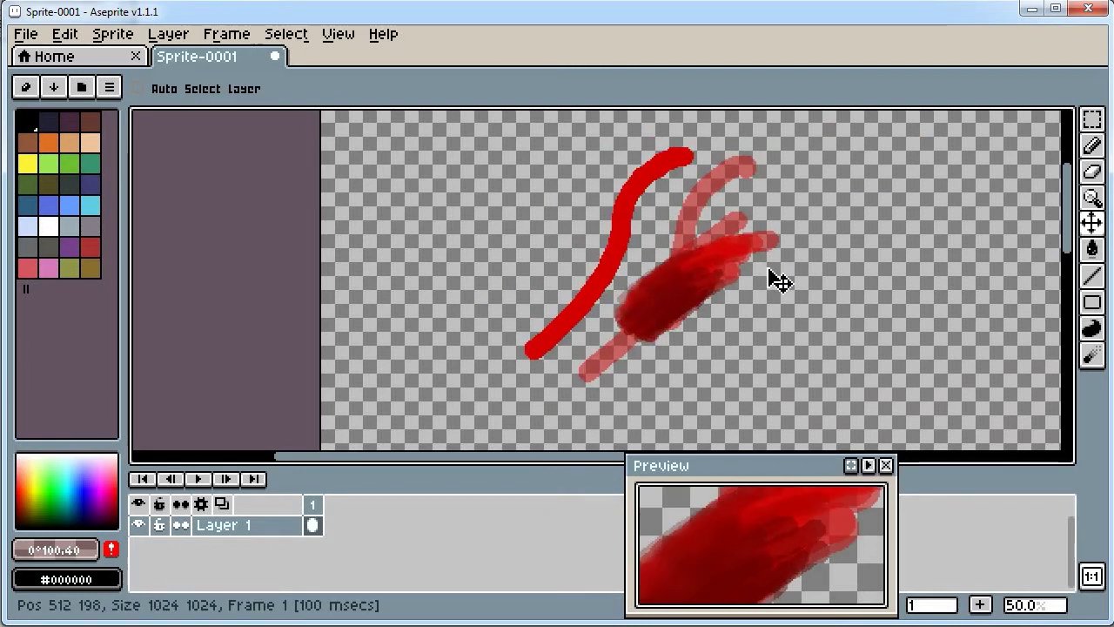
scroll(766, 305, down, 2)
scroll(731, 327, down, 2)
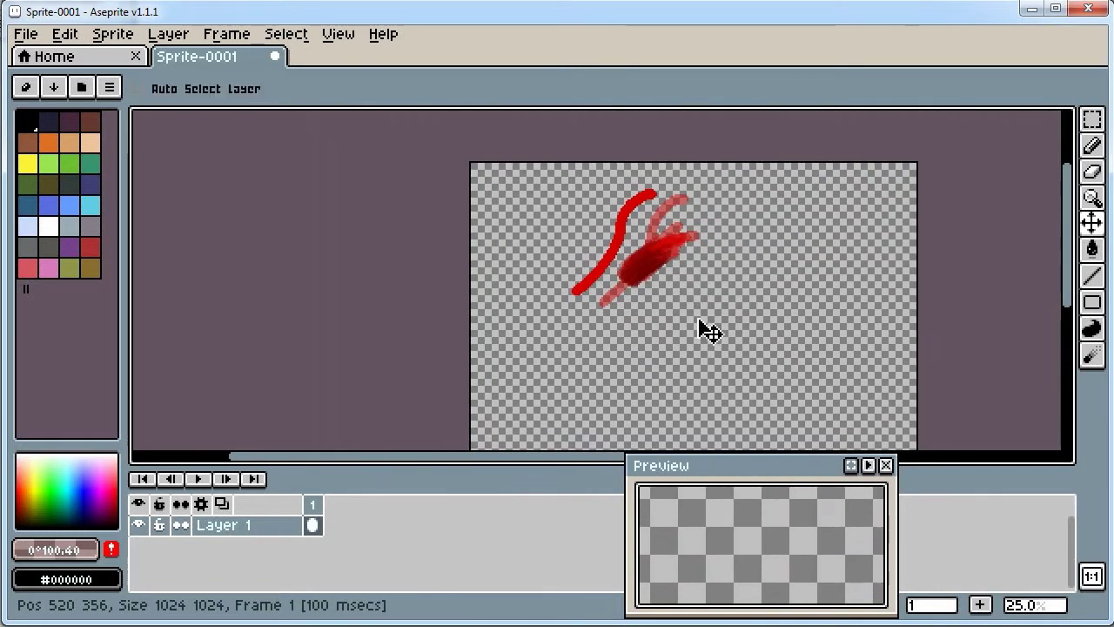
drag(681, 278, 679, 278)
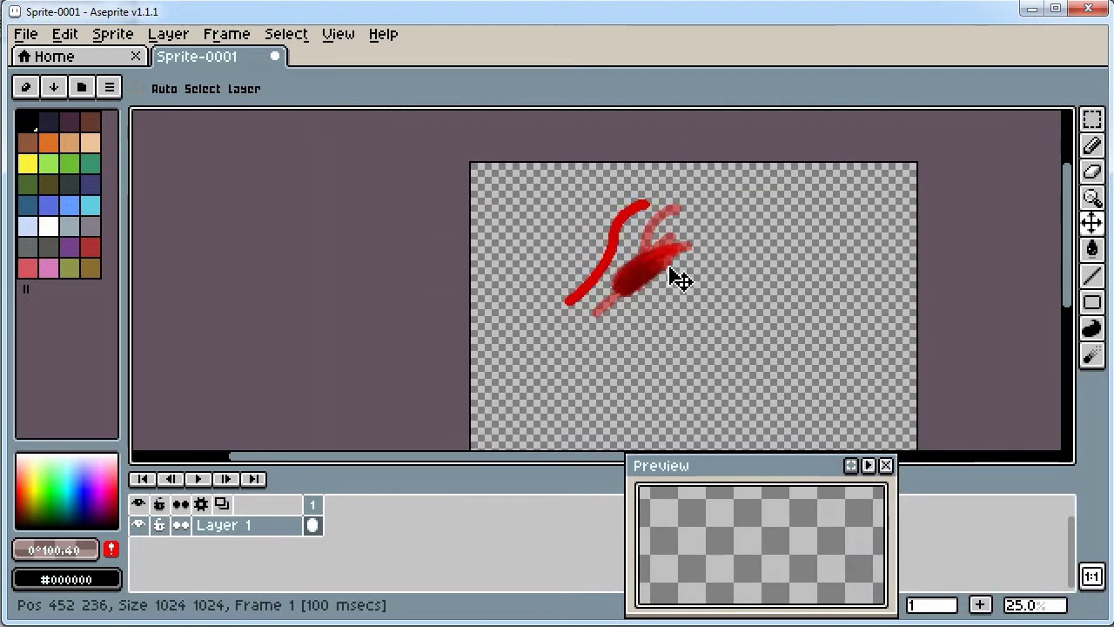
Step: Select a rectangle of about 209 × 113 px over the right part of the red patch and move it right and down
click(1093, 122)
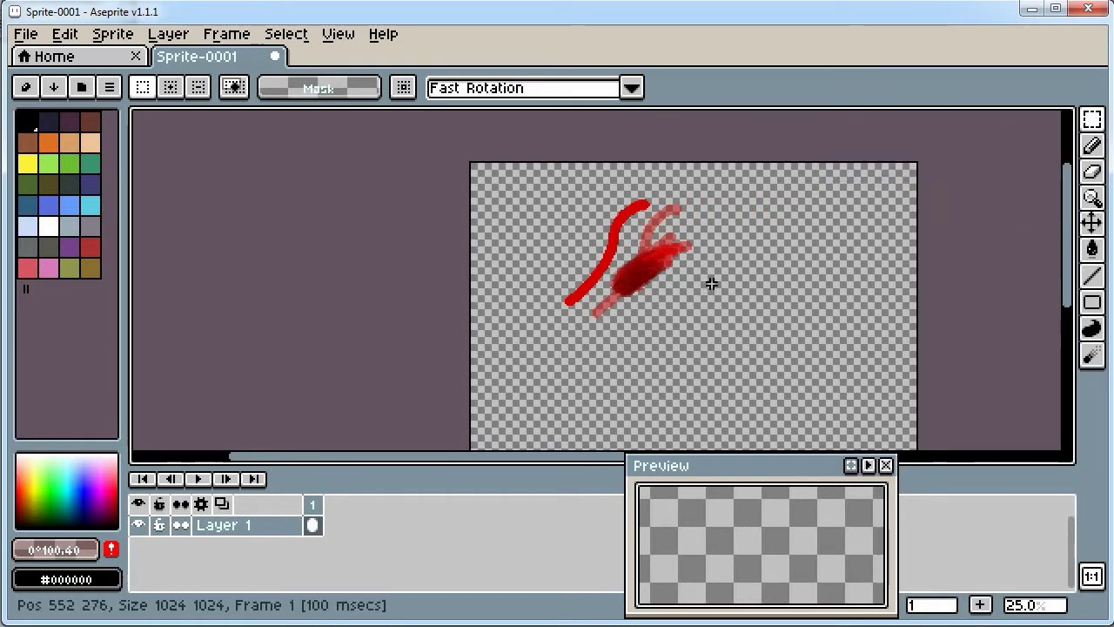
drag(730, 289, 638, 237)
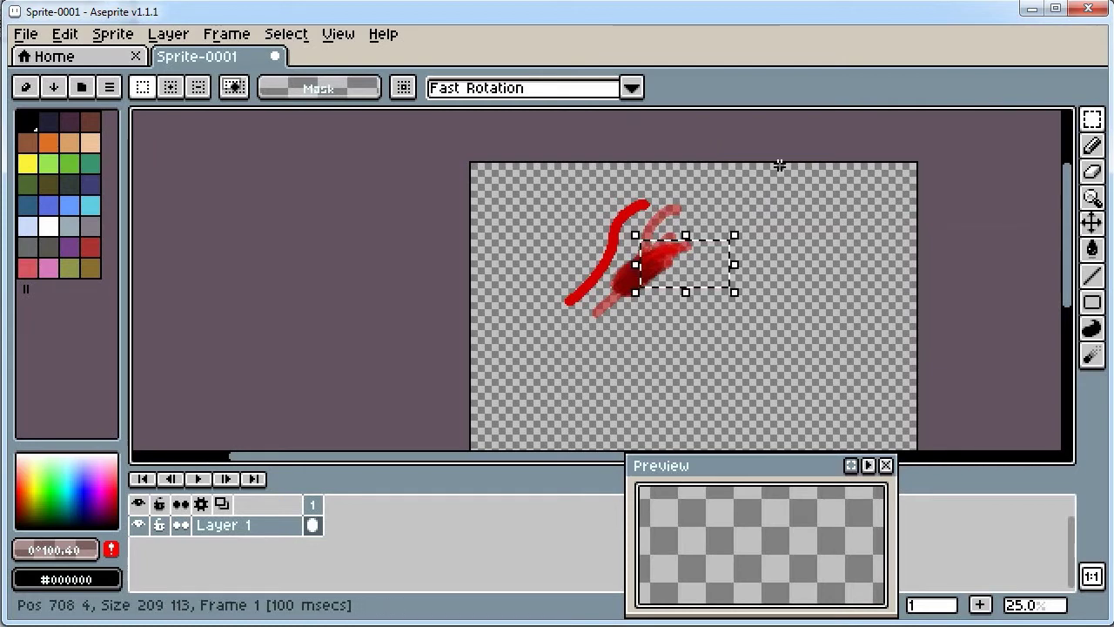
drag(685, 266, 748, 297)
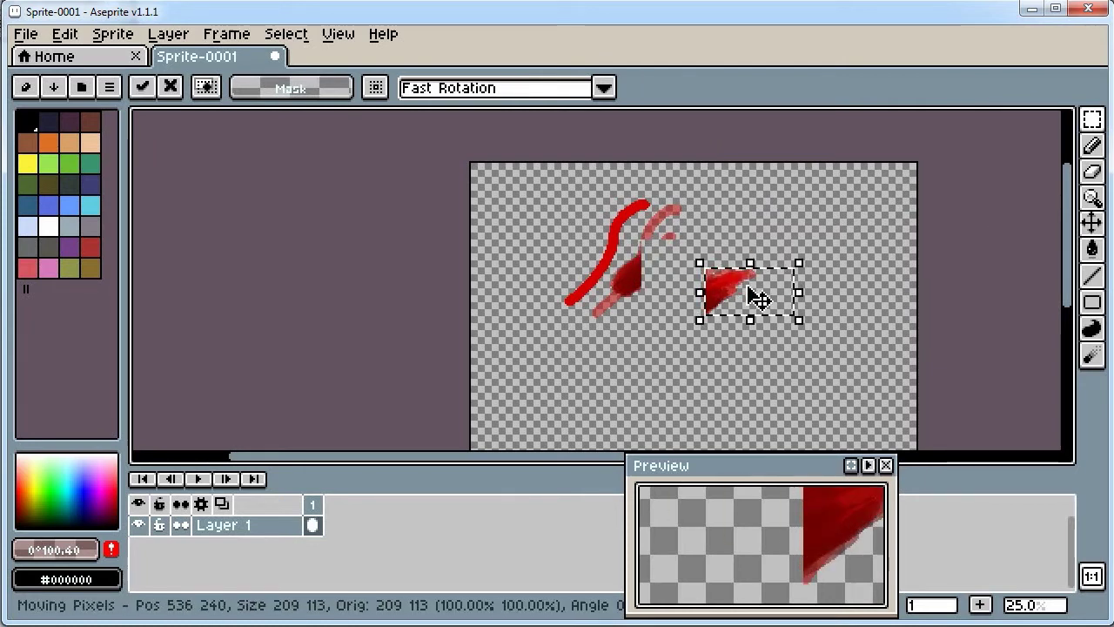
Step: Try freehand Lasso selections around the red strokes and clear the selection
click(1094, 122)
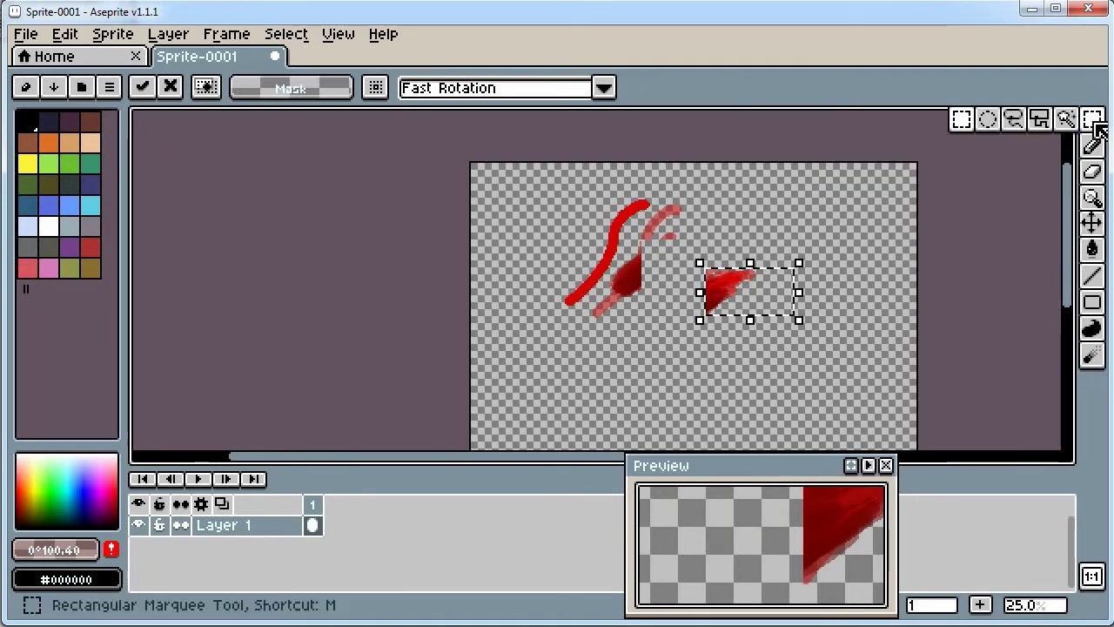
click(1017, 120)
mouse_move(702, 195)
mouse_down()
mouse_move(667, 201)
mouse_move(620, 237)
mouse_up()
mouse_move(755, 247)
mouse_down()
mouse_move(687, 266)
mouse_move(777, 284)
mouse_move(738, 237)
mouse_up()
mouse_move(571, 249)
mouse_down()
mouse_move(554, 273)
mouse_move(622, 251)
mouse_move(657, 174)
mouse_up()
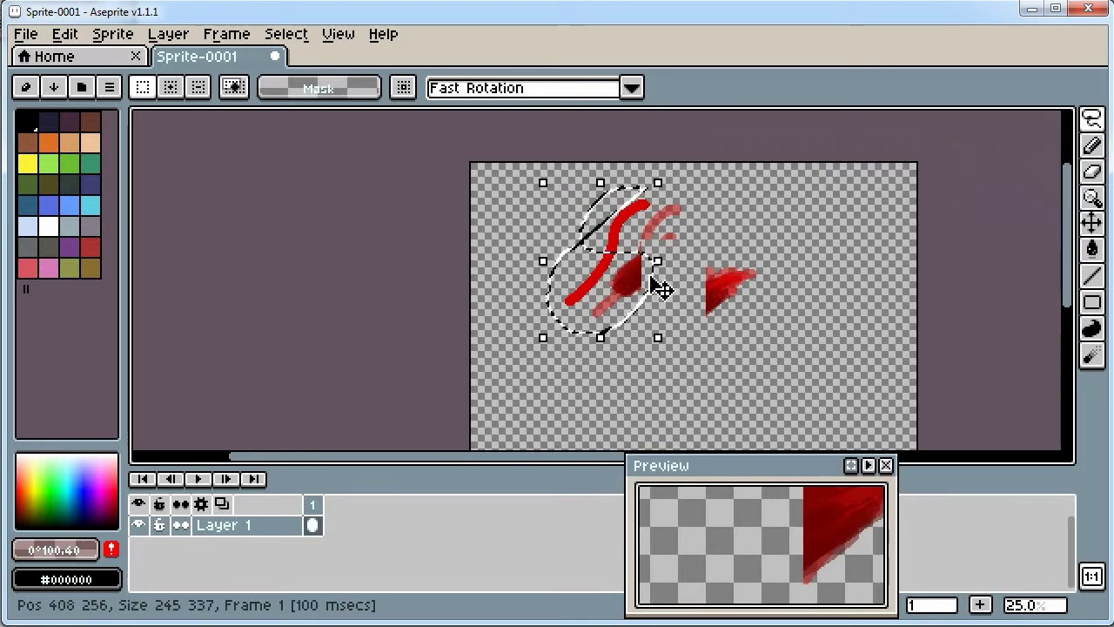
click(691, 231)
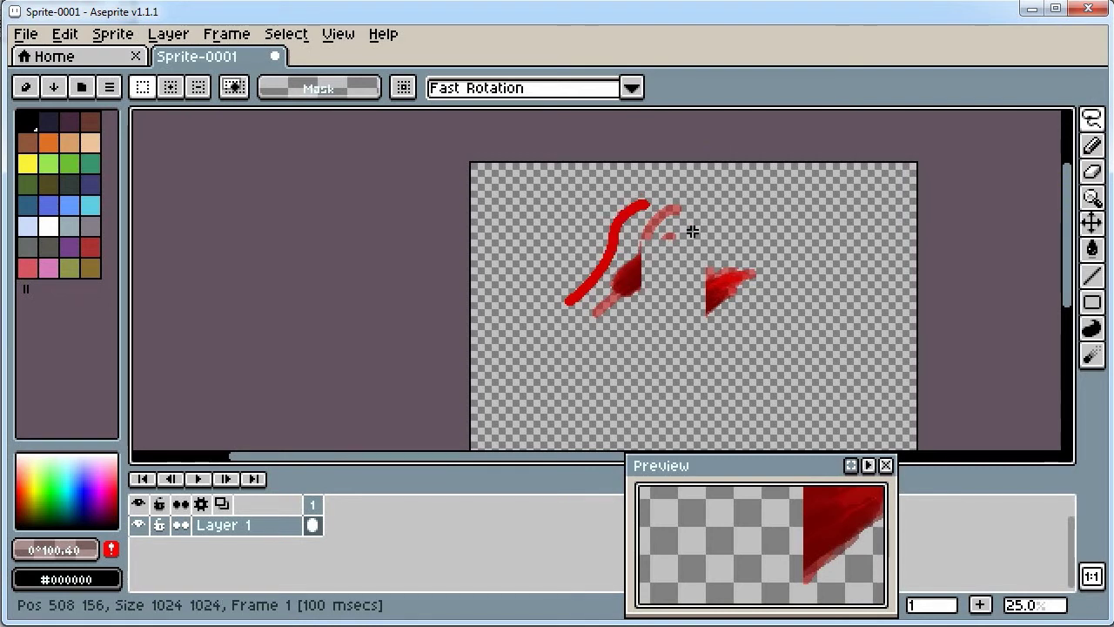
Step: Set the foreground color to brightness 72 with a higher alpha and draw two circles with crosses inside using the 11 px Pencil
click(1093, 146)
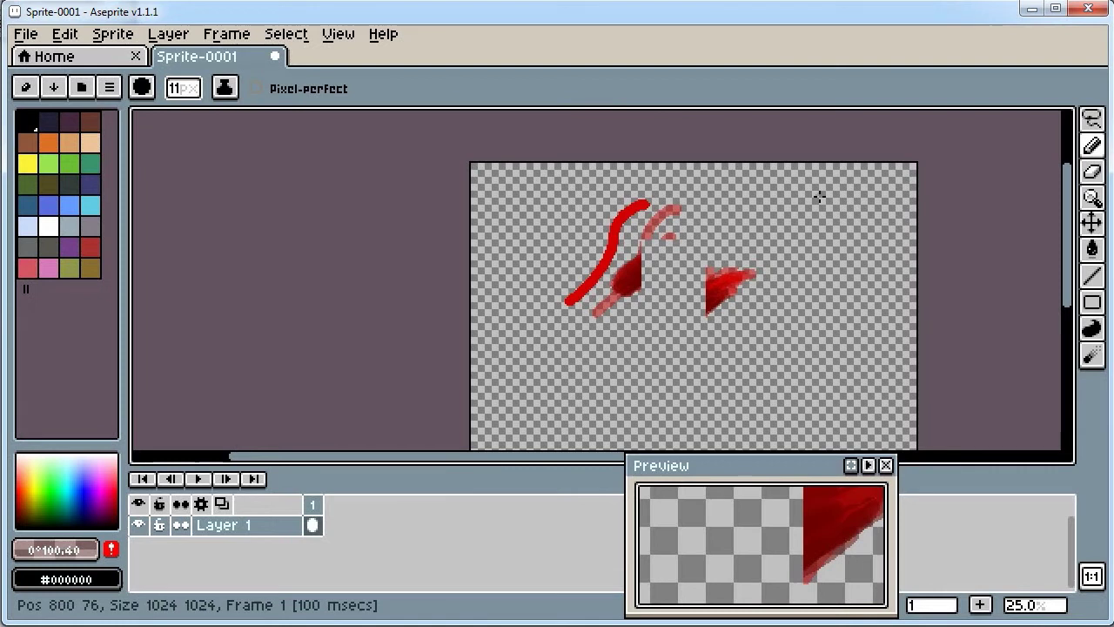
click(75, 549)
mouse_move(334, 498)
mouse_down()
mouse_move(483, 507)
mouse_move(345, 496)
mouse_up()
drag(229, 519, 453, 518)
mouse_move(792, 208)
mouse_down()
mouse_move(805, 240)
mouse_move(827, 193)
mouse_up()
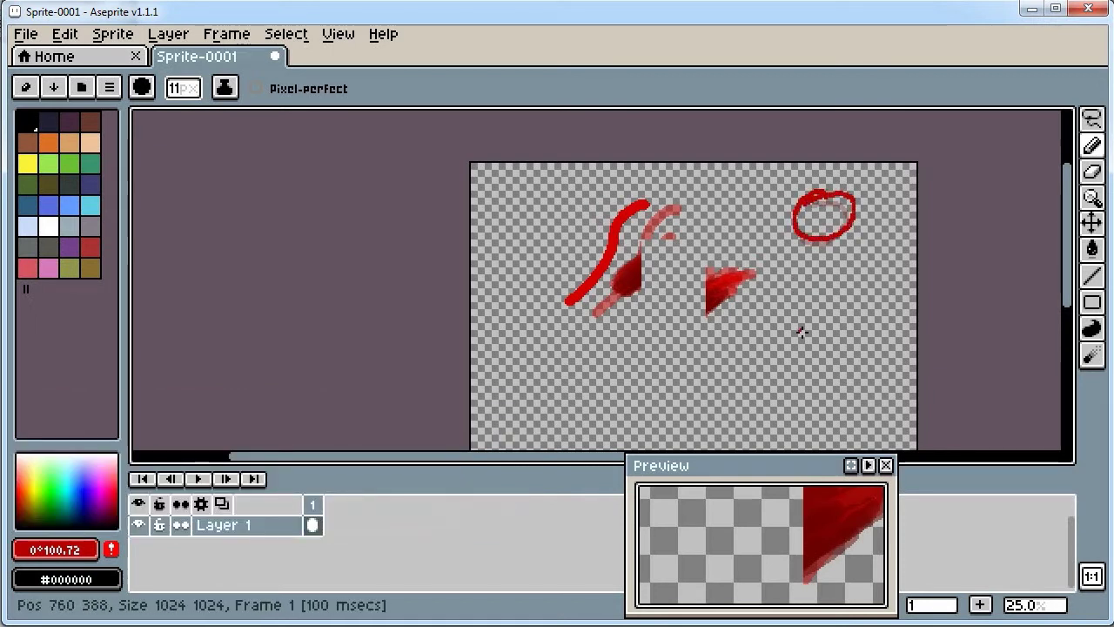
mouse_move(805, 277)
mouse_down()
mouse_move(862, 278)
mouse_move(848, 272)
mouse_move(832, 287)
mouse_move(831, 320)
mouse_up()
mouse_move(800, 213)
mouse_down()
mouse_move(854, 208)
mouse_move(831, 224)
mouse_up()
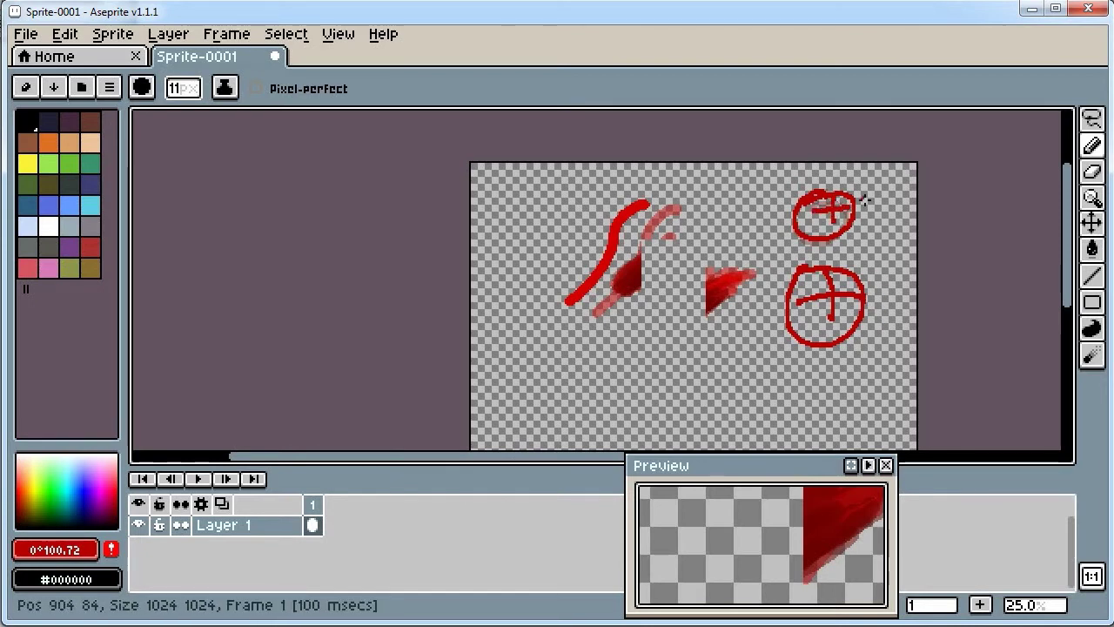
Step: Lasso the upper crossed circle and move it down to the lower one, and shift the whole drawing left and down
click(1092, 119)
drag(877, 215, 795, 179)
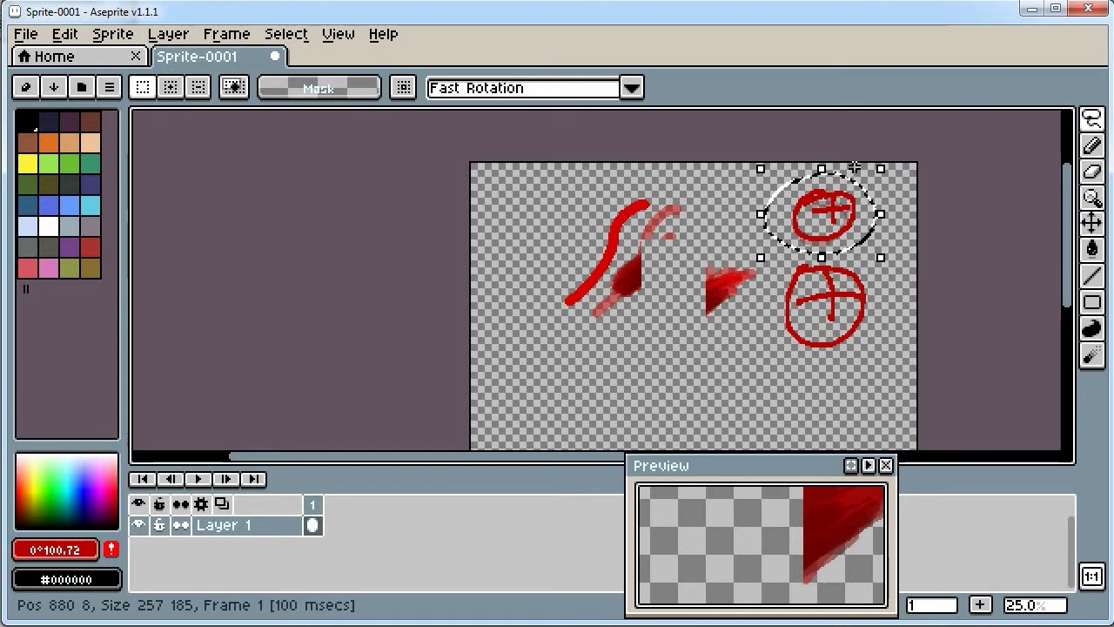
drag(858, 223, 857, 237)
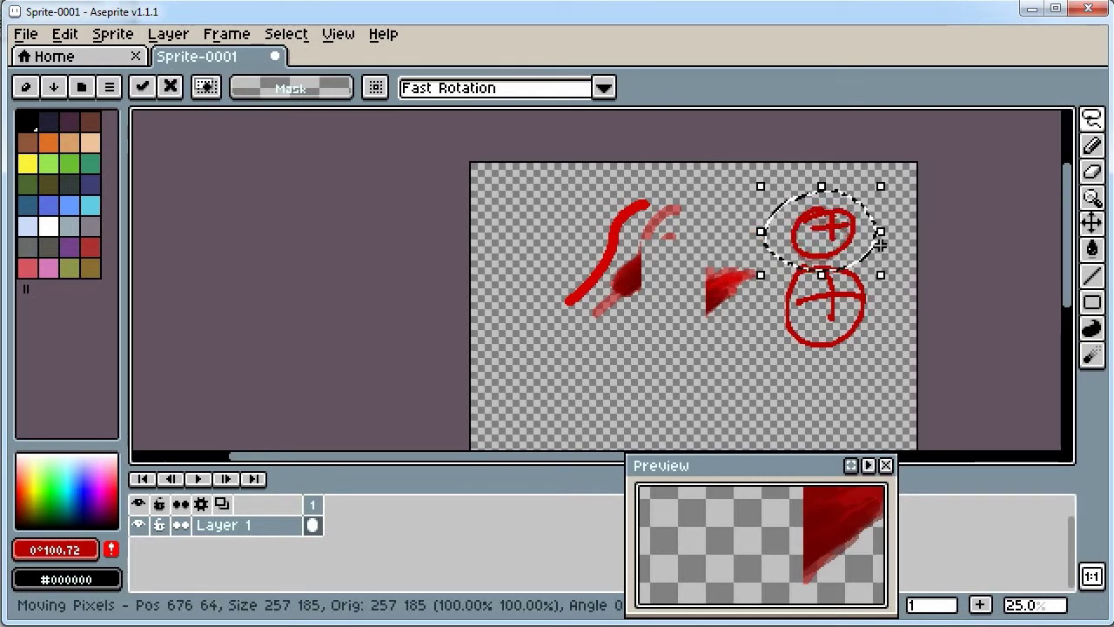
click(881, 248)
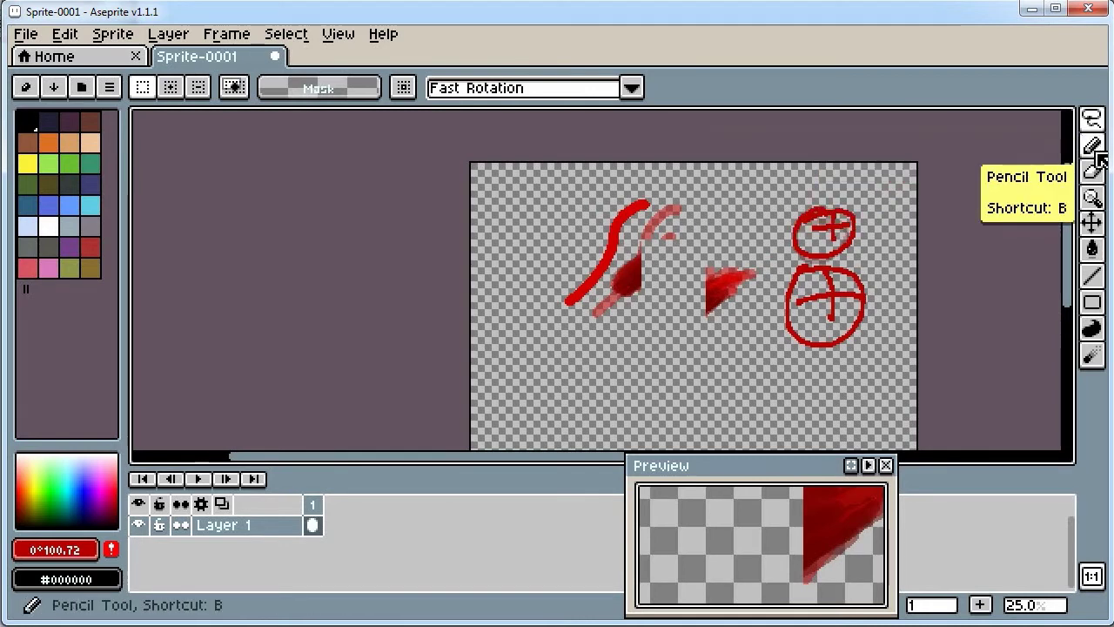
click(1095, 225)
mouse_move(855, 316)
mouse_down()
mouse_move(795, 373)
mouse_move(831, 331)
mouse_up()
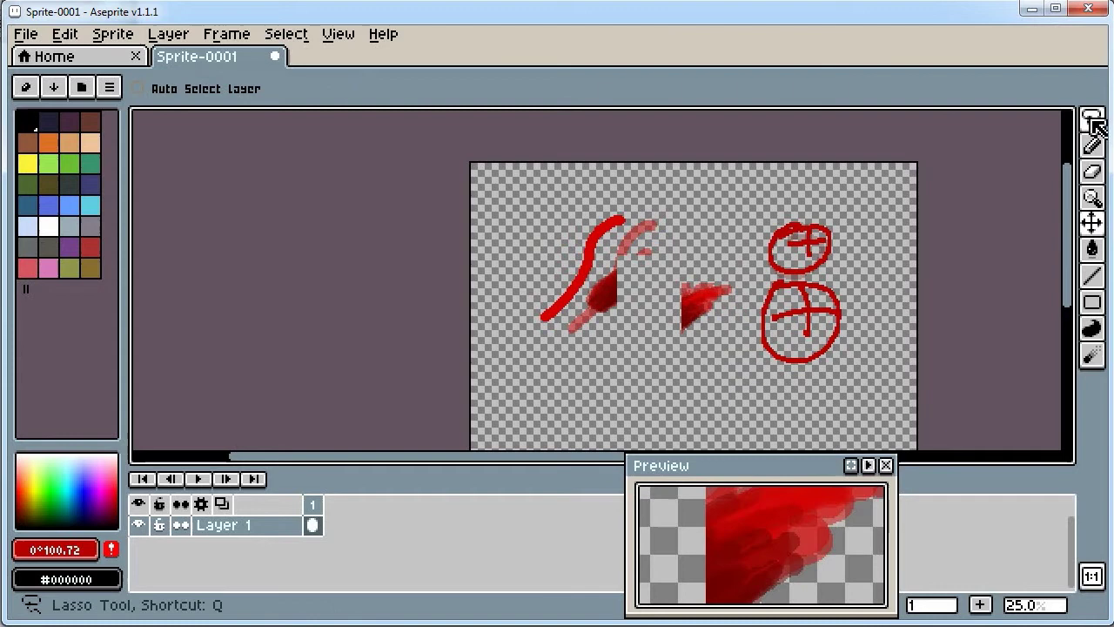
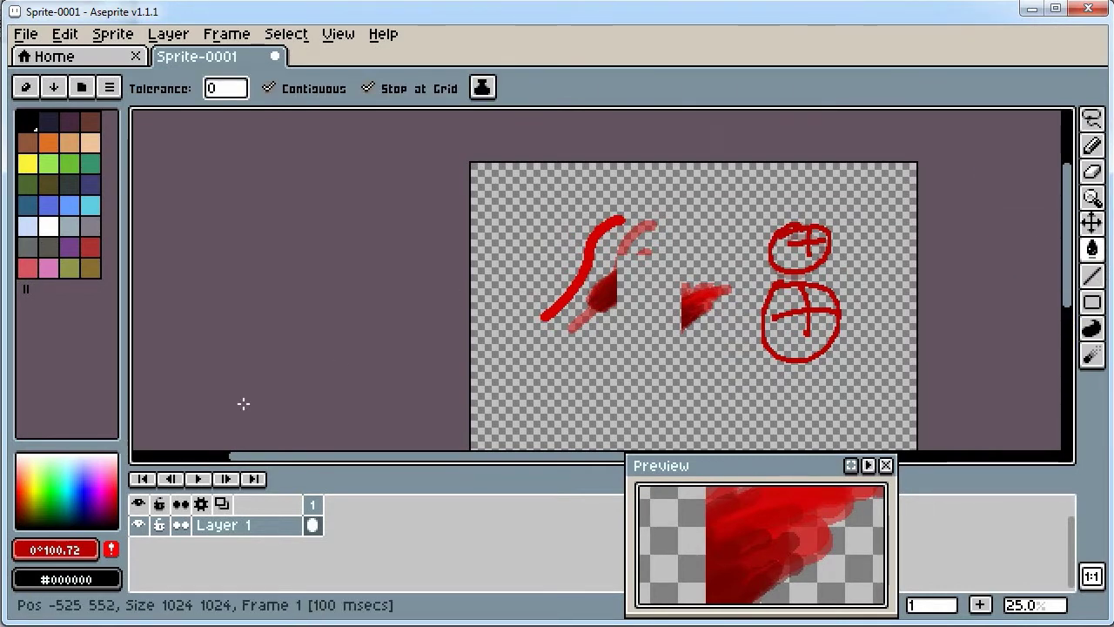
Step: Set the foreground color to blue HSB 246, 100, 77 and fill the inside of both crossed circles with the Paint Bucket
click(88, 492)
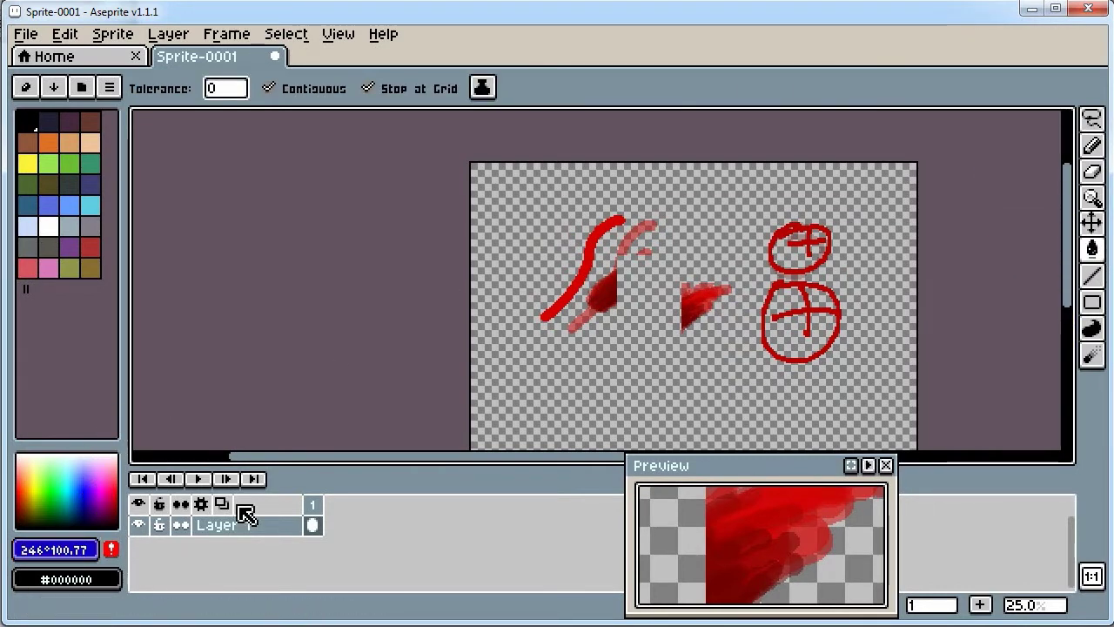
click(824, 320)
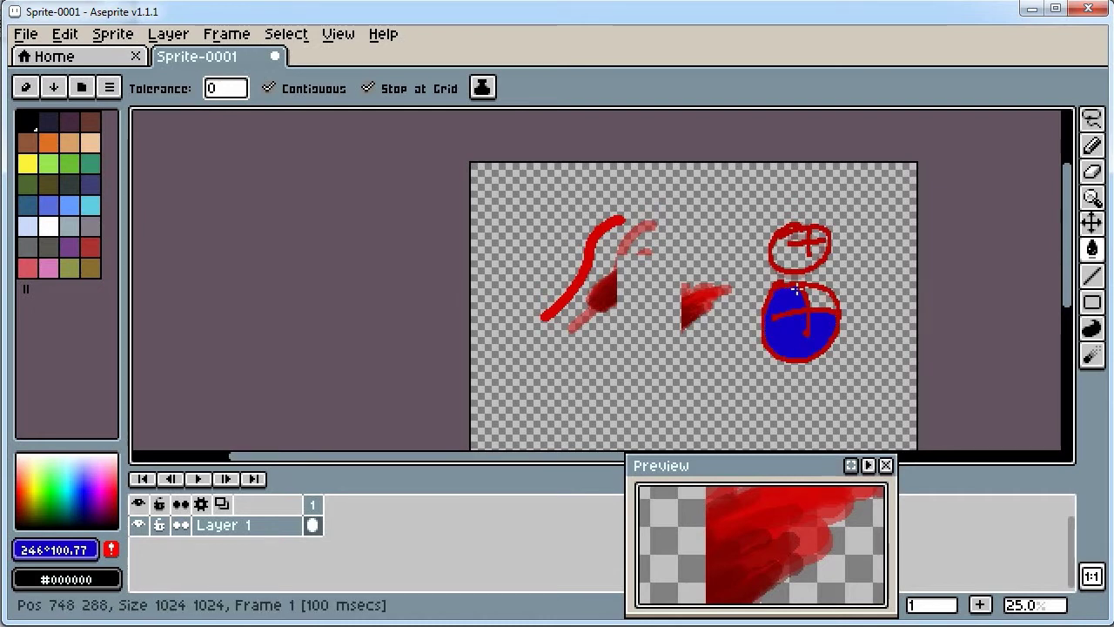
click(780, 334)
click(816, 294)
click(798, 256)
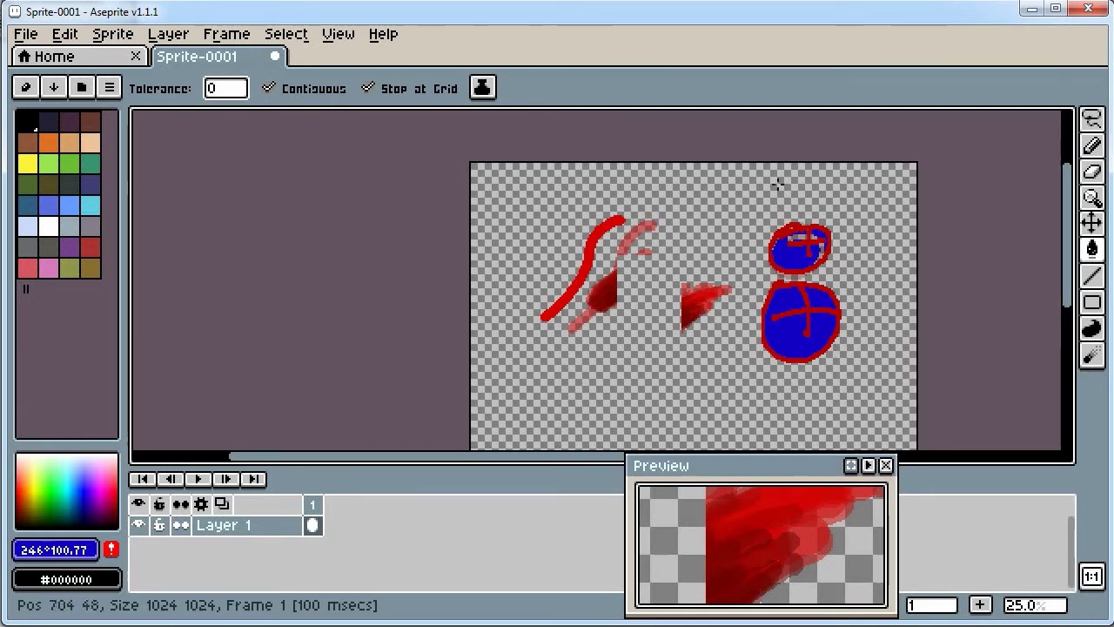
Step: Try a blue Paint Bucket fill on the open background around the strokes and undo it
click(621, 229)
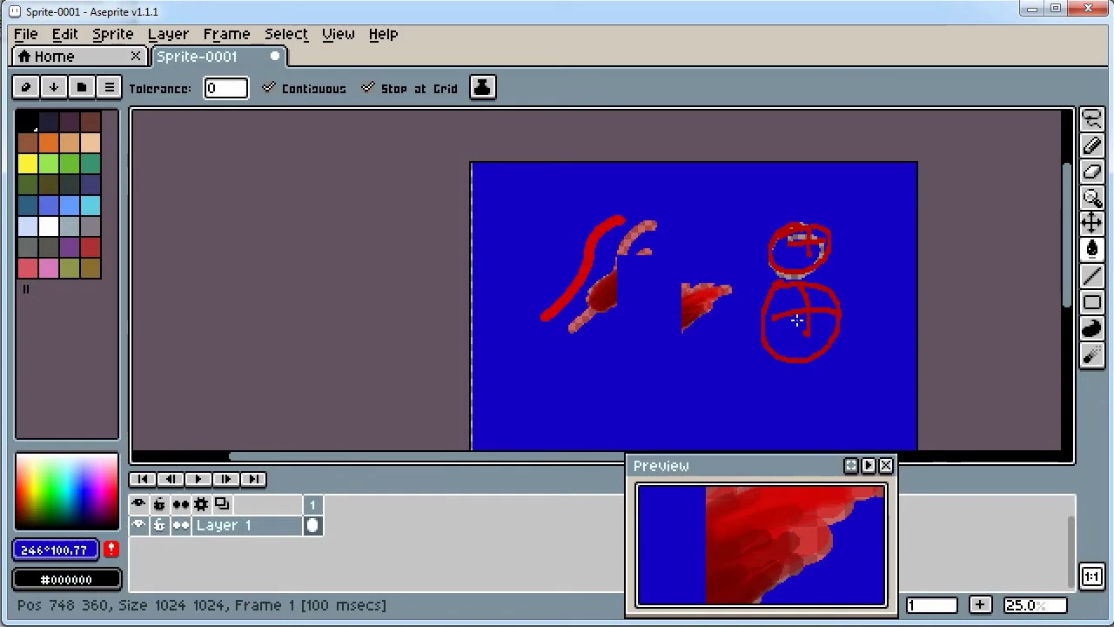
key(ctrl+z)
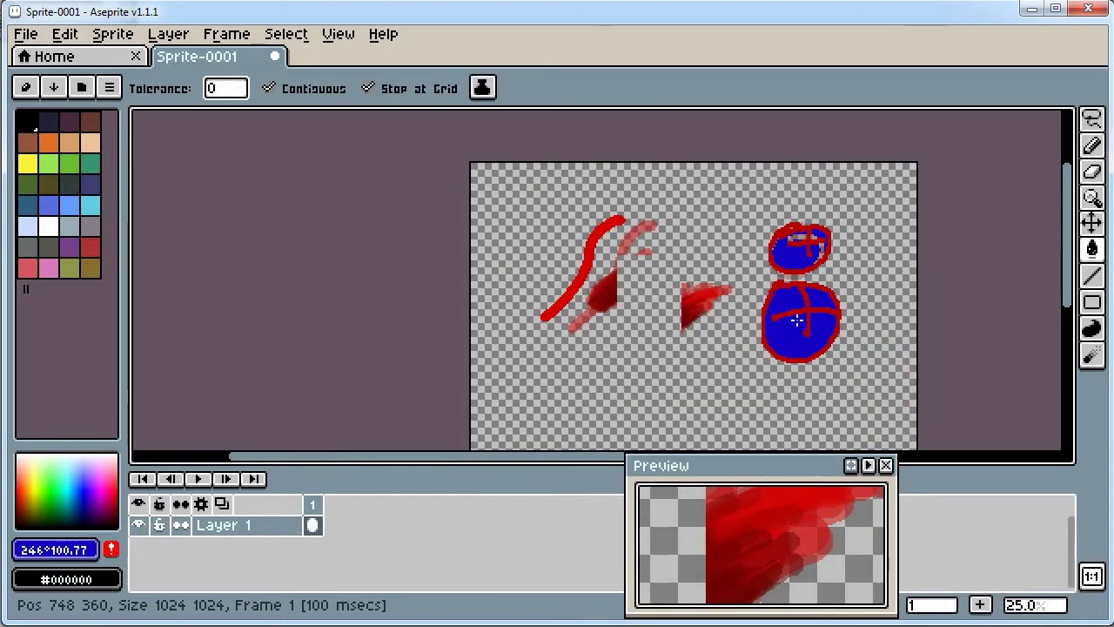
Step: Draw a nearly horizontal line below the drawings and a diagonal line under the red fragment with the Line tool at 1 px
click(1092, 275)
drag(597, 401, 787, 396)
drag(663, 379, 730, 304)
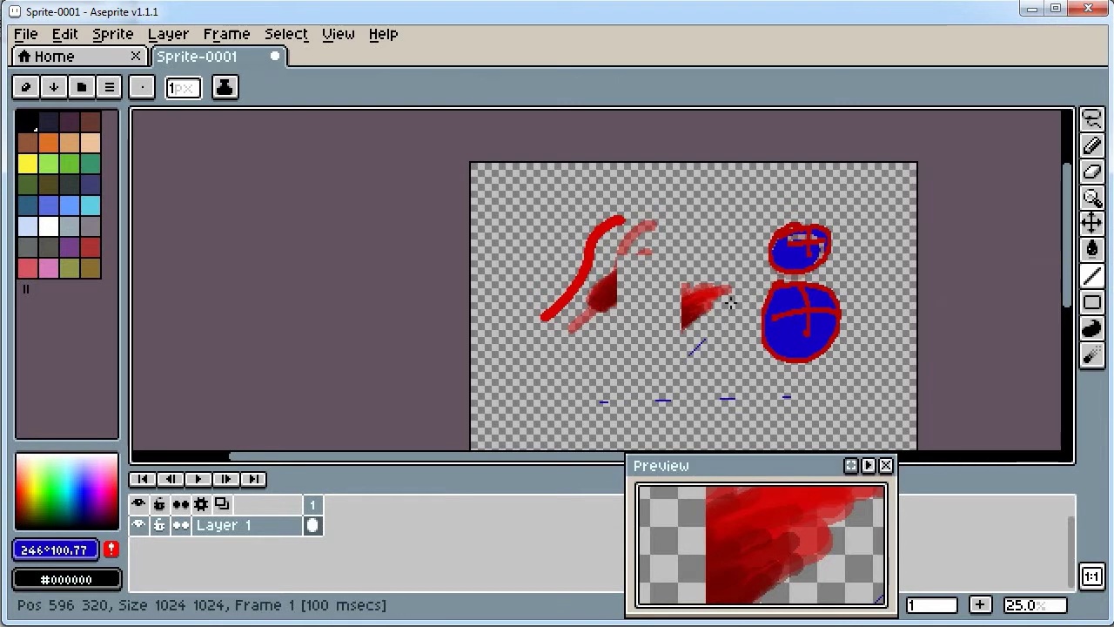
Step: Draw a 3 px diagonal line between the red shapes and a 14 px near-vertical line left of the solid red stroke
click(179, 99)
click(176, 118)
drag(559, 382, 679, 289)
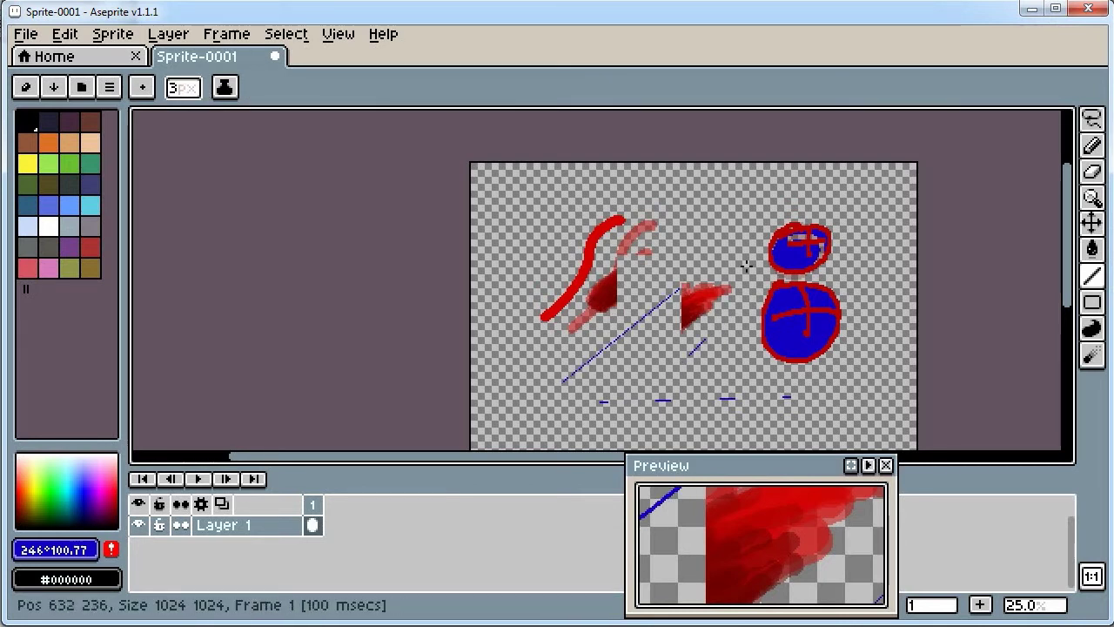
click(177, 89)
click(226, 119)
drag(520, 405, 527, 214)
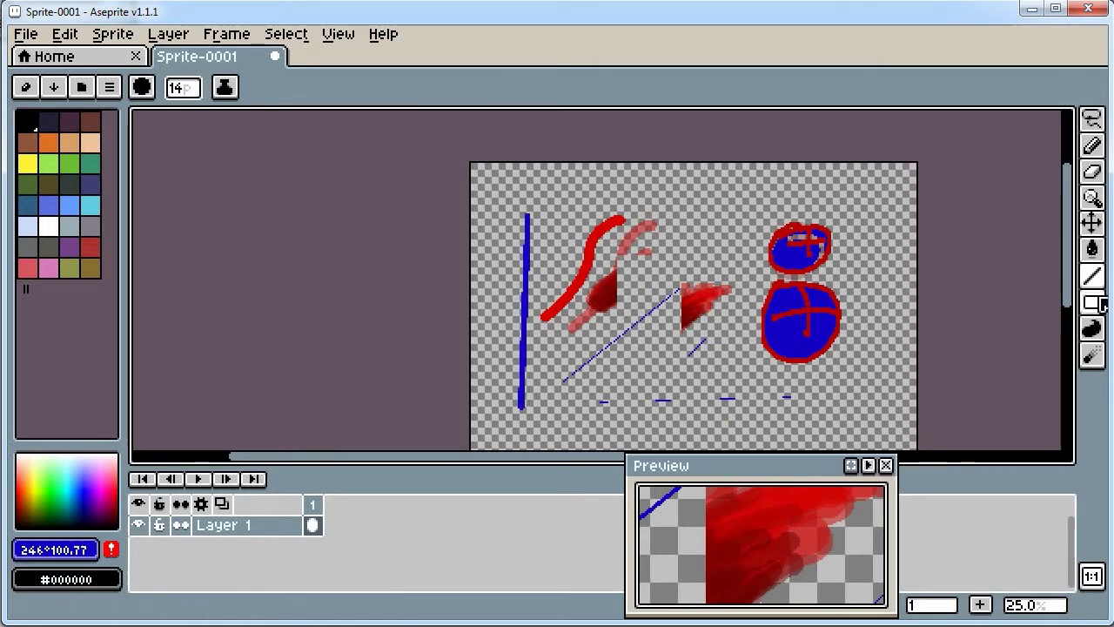
Step: Draw a 1 px blue rectangle outline above the red fragment with the Rectangle tool
click(1093, 302)
drag(654, 183, 727, 228)
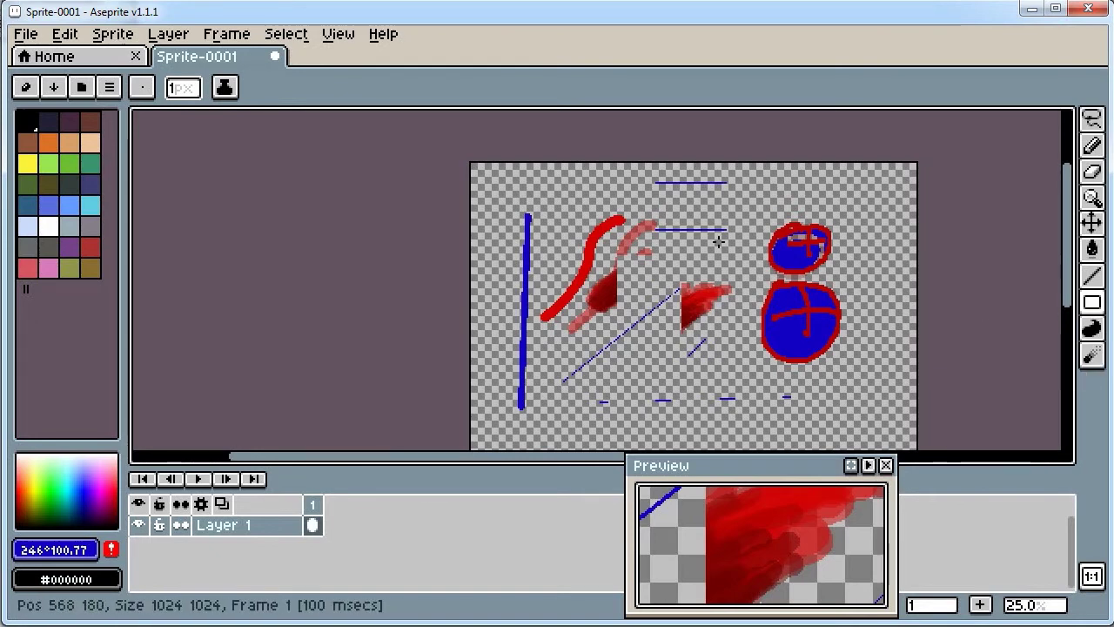
Step: Draw a row of black freehand sketches along the sprite's lower edge with the 11 px Pencil: a house, a tree, a barrel and a chair
scroll(706, 193, up, 3)
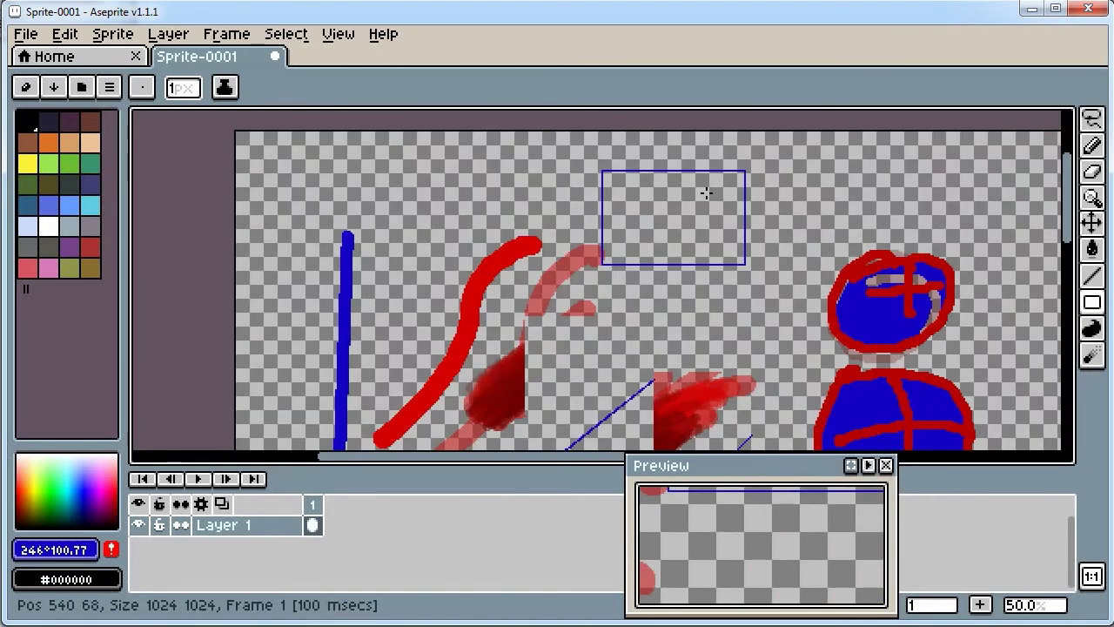
scroll(707, 193, down, 2)
scroll(707, 193, down, 1)
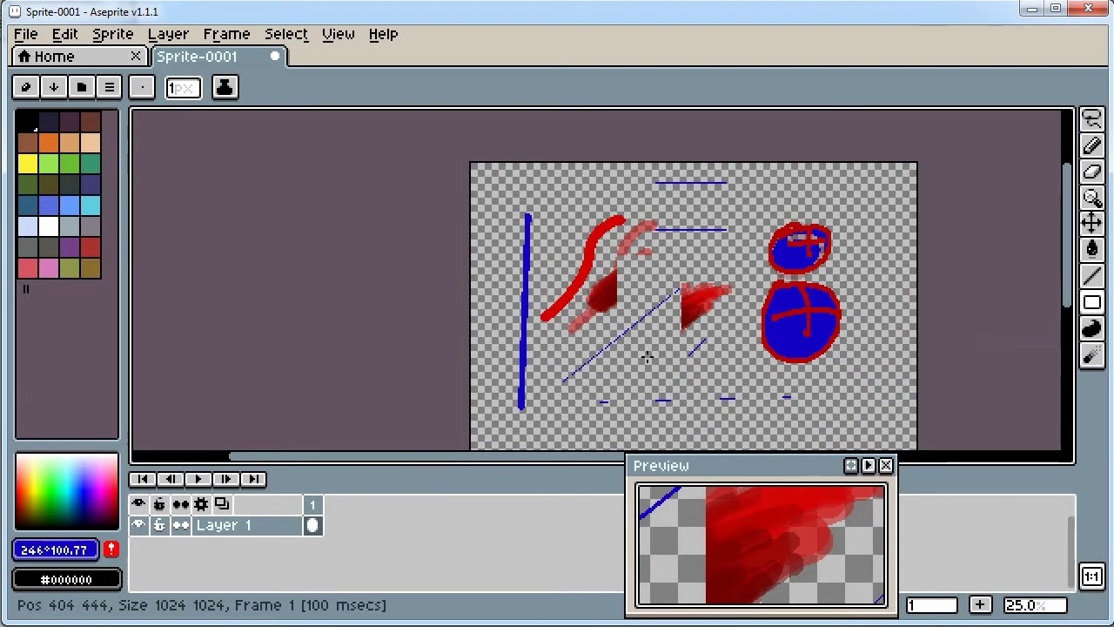
scroll(946, 257, down, 1)
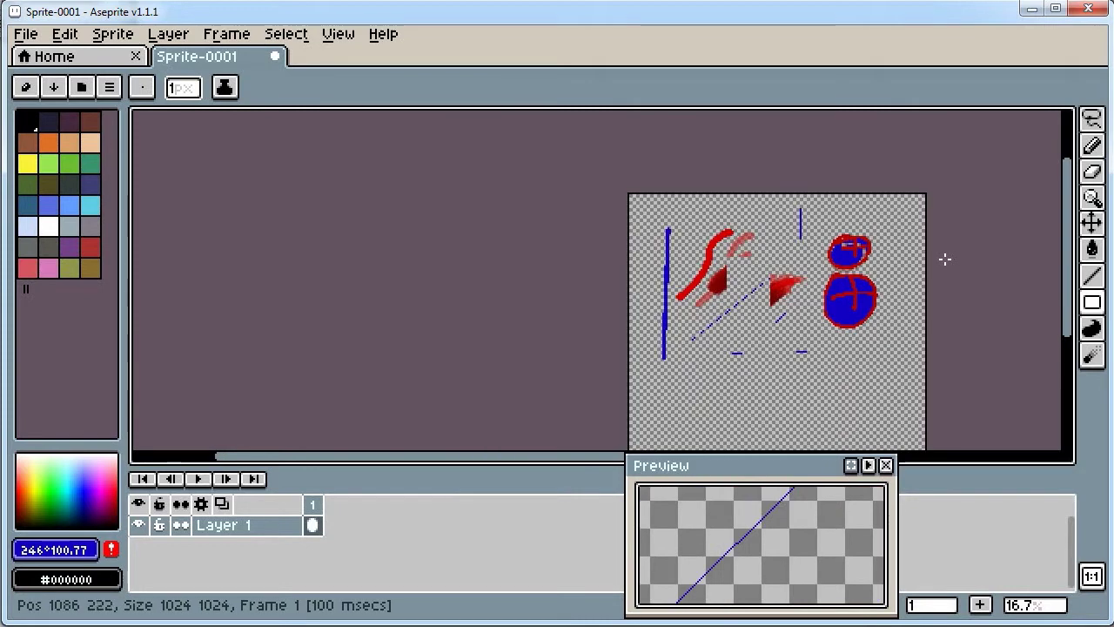
drag(840, 331, 749, 273)
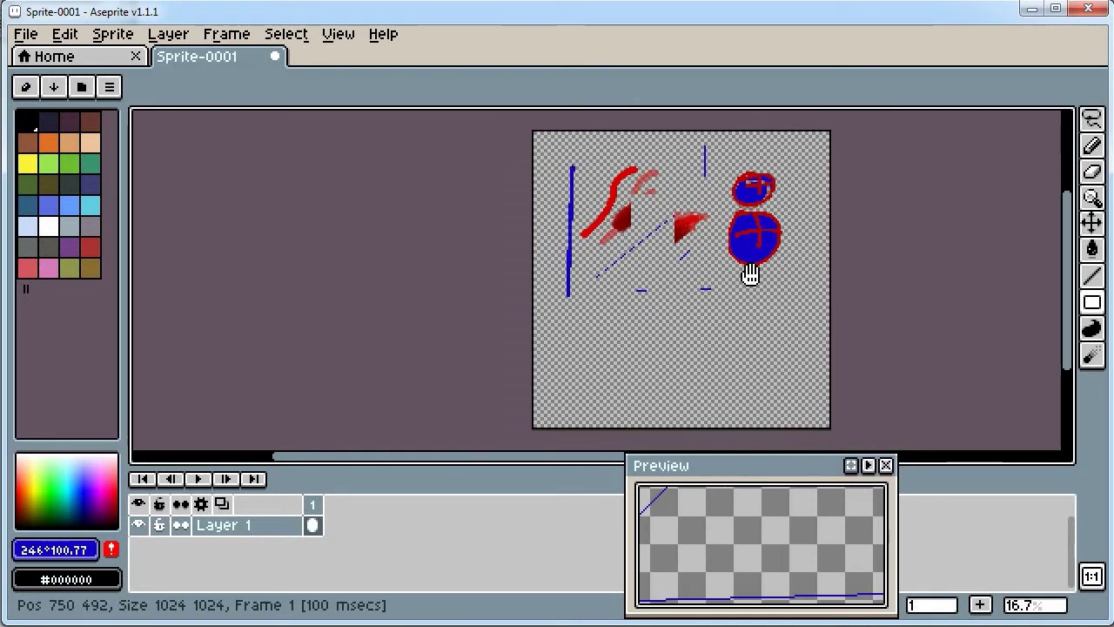
click(31, 119)
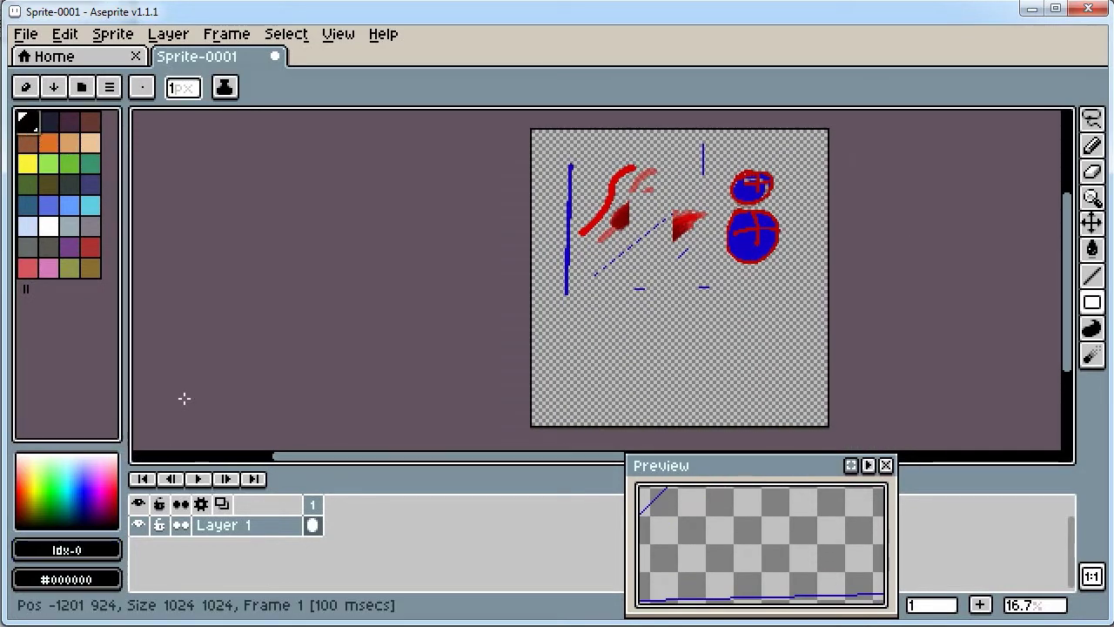
click(1092, 144)
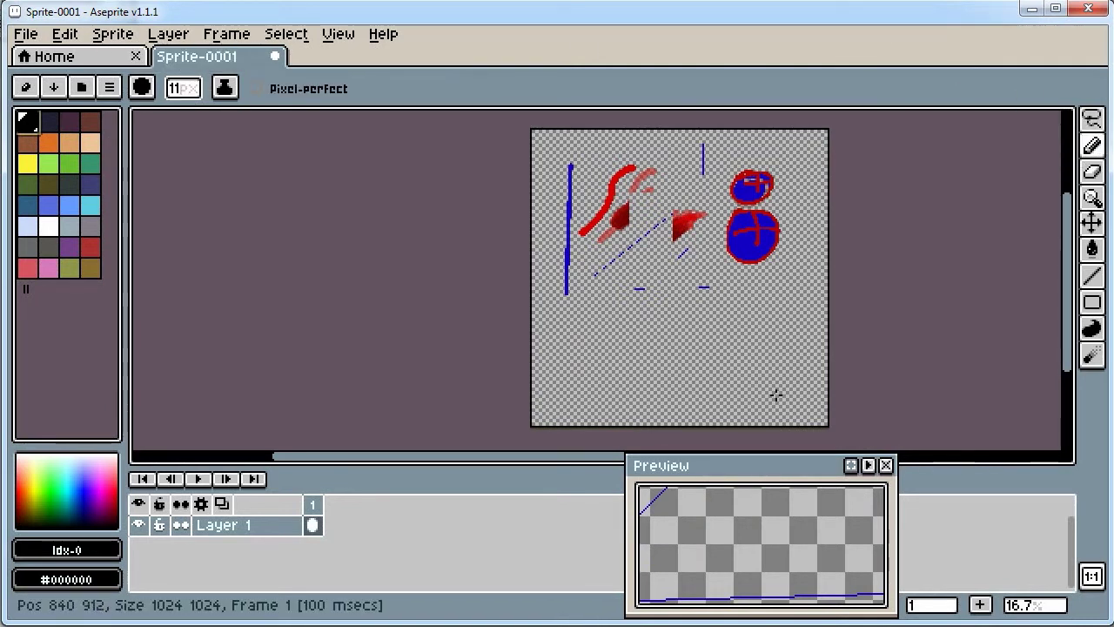
drag(764, 377, 812, 377)
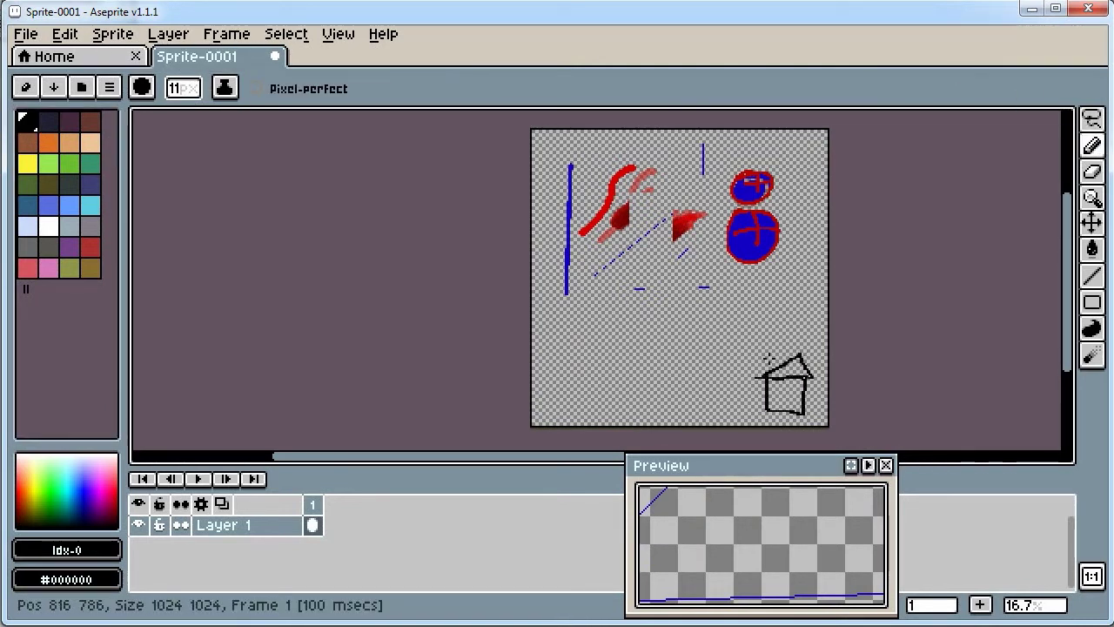
mouse_move(693, 360)
mouse_down()
mouse_move(714, 376)
mouse_move(694, 359)
mouse_move(715, 403)
mouse_move(703, 391)
mouse_up()
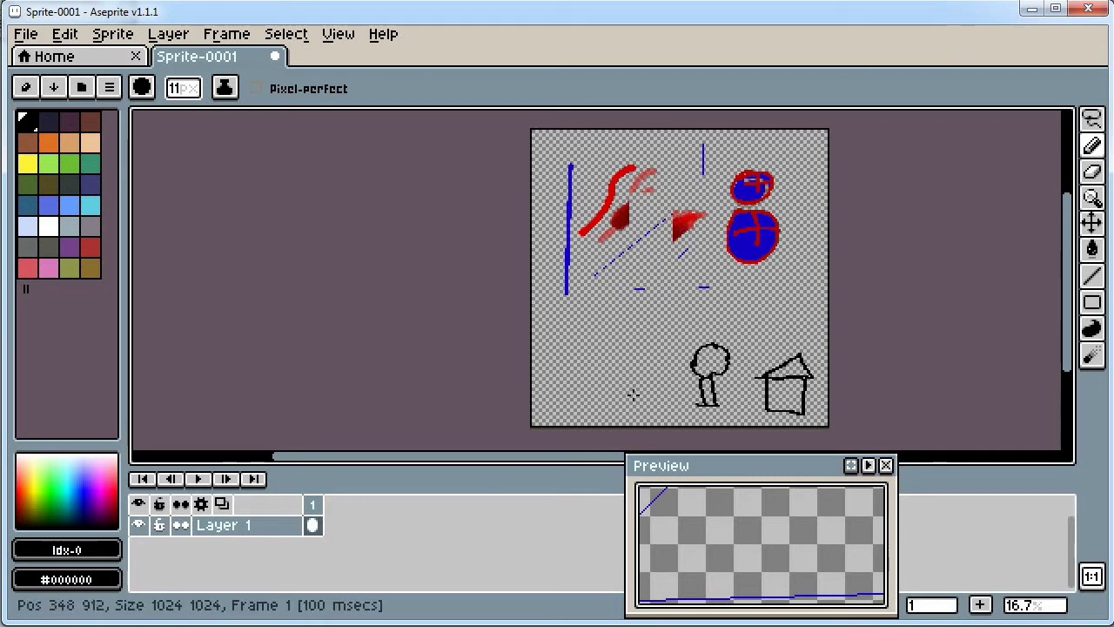
drag(654, 389, 642, 384)
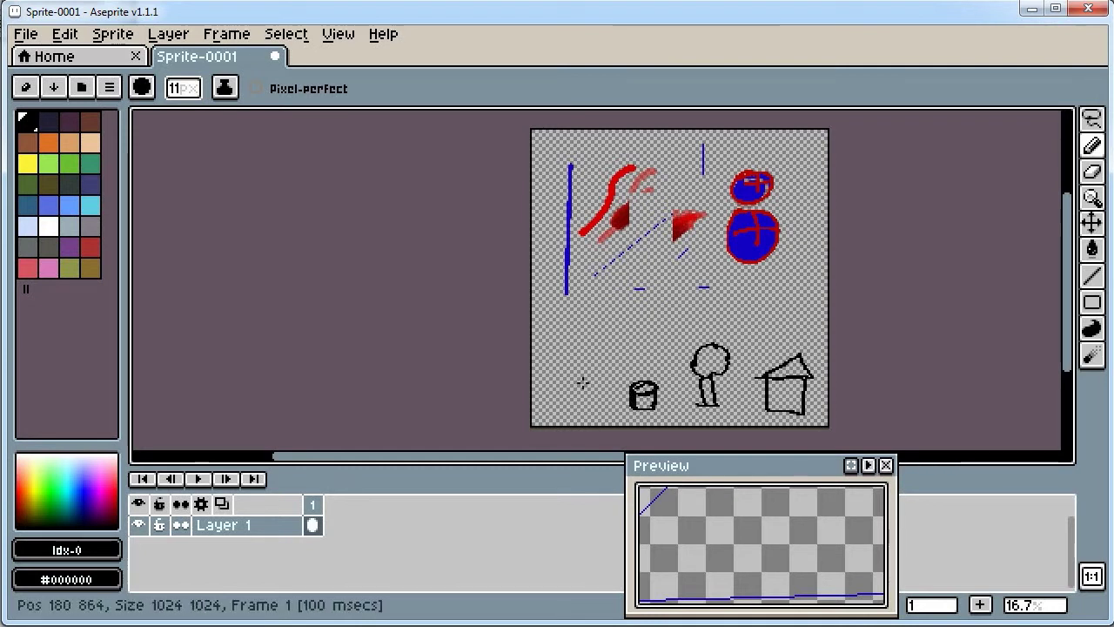
mouse_move(587, 370)
mouse_down()
mouse_move(595, 383)
mouse_move(582, 384)
mouse_move(595, 373)
mouse_up()
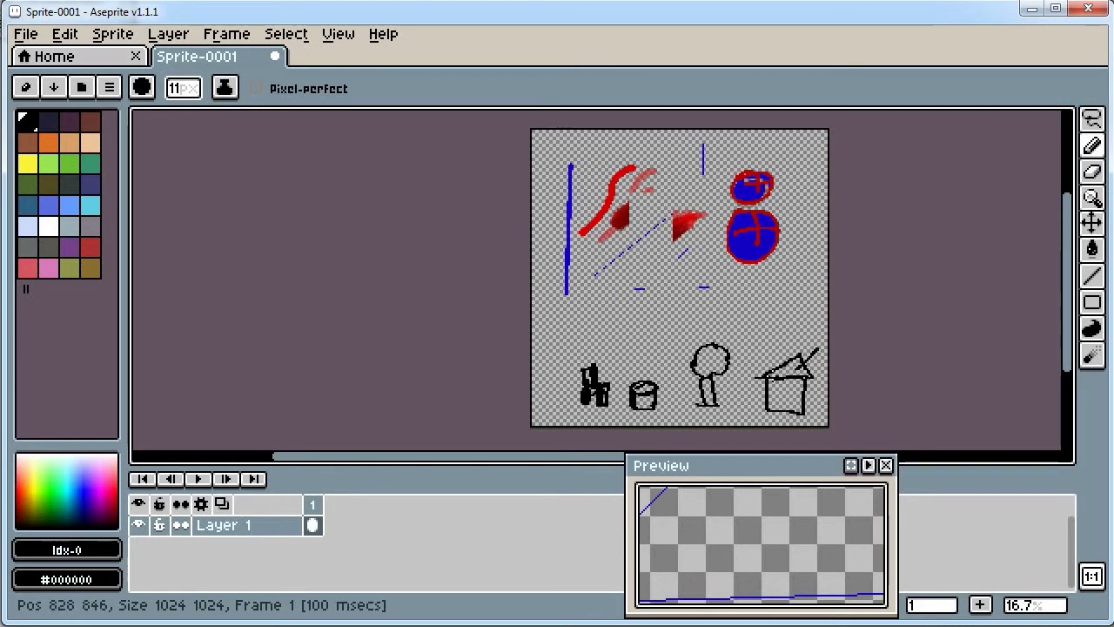
Step: Try marking the house sketch with a stroke over its roof and a circle around it, undoing both marks
key(ctrl+z)
mouse_move(790, 335)
mouse_down()
mouse_move(822, 355)
mouse_move(794, 334)
mouse_up()
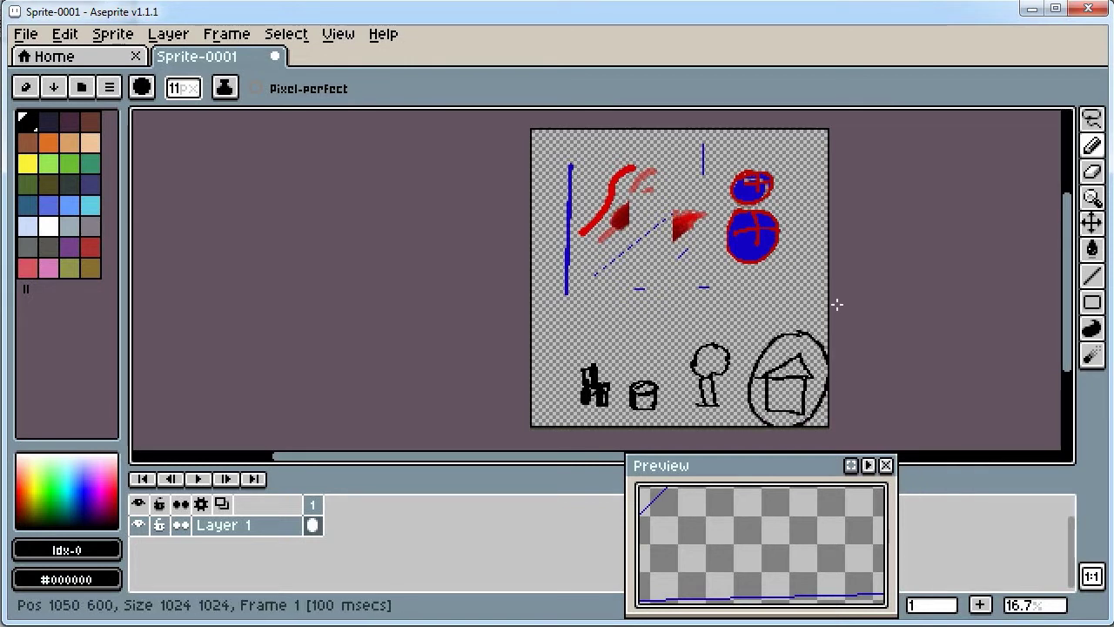
key(ctrl+z)
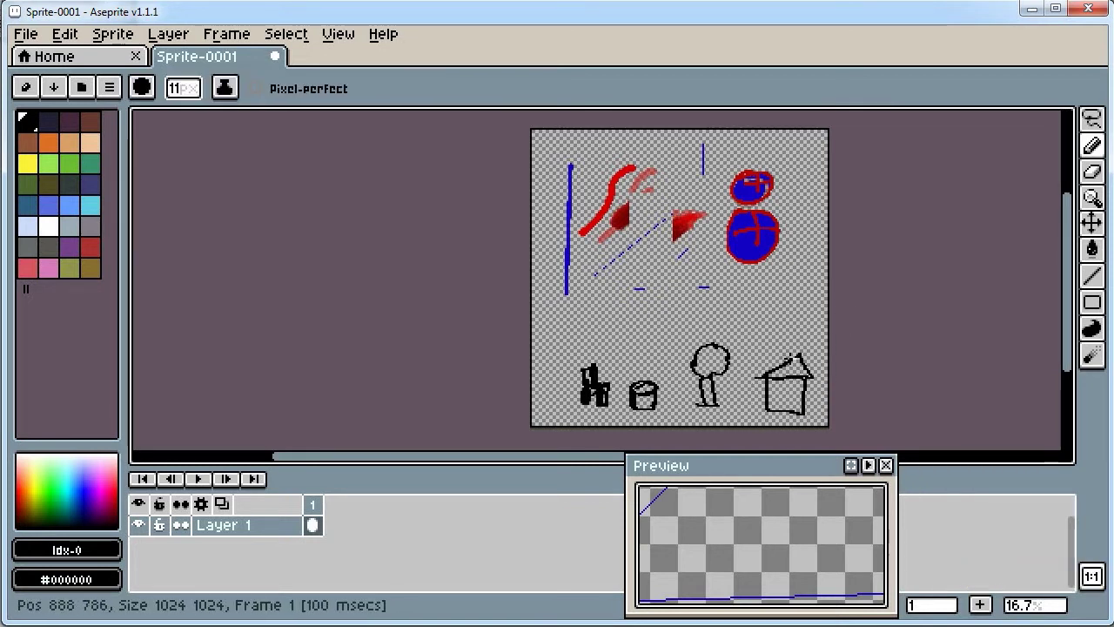
drag(790, 357, 765, 374)
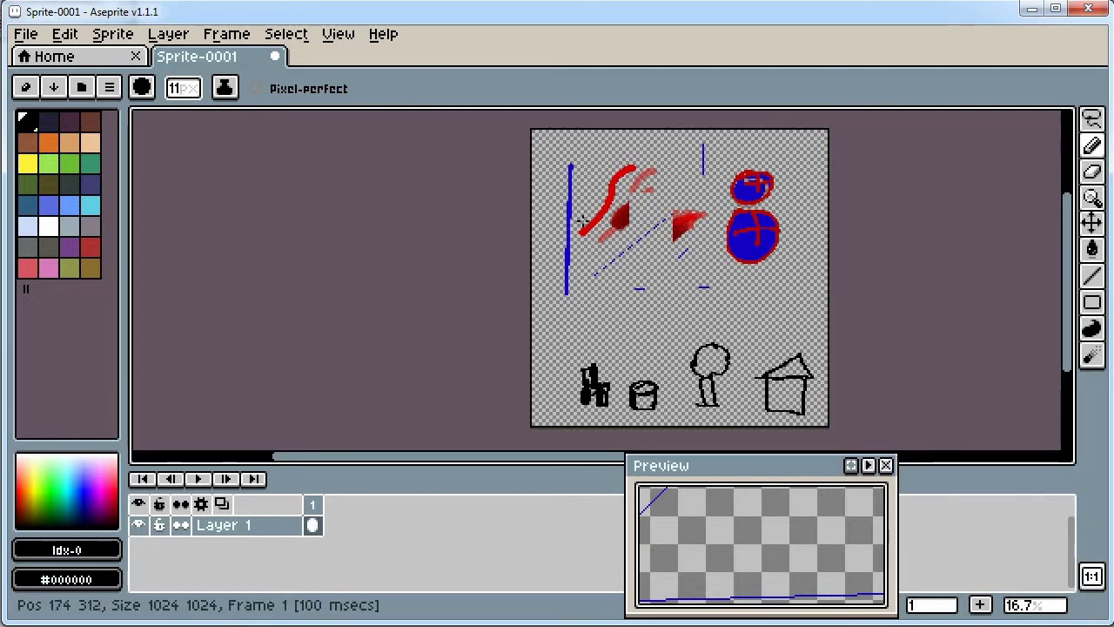
Step: Save the sprite as demo in the aseprite file format in the Canvas material folder
click(27, 35)
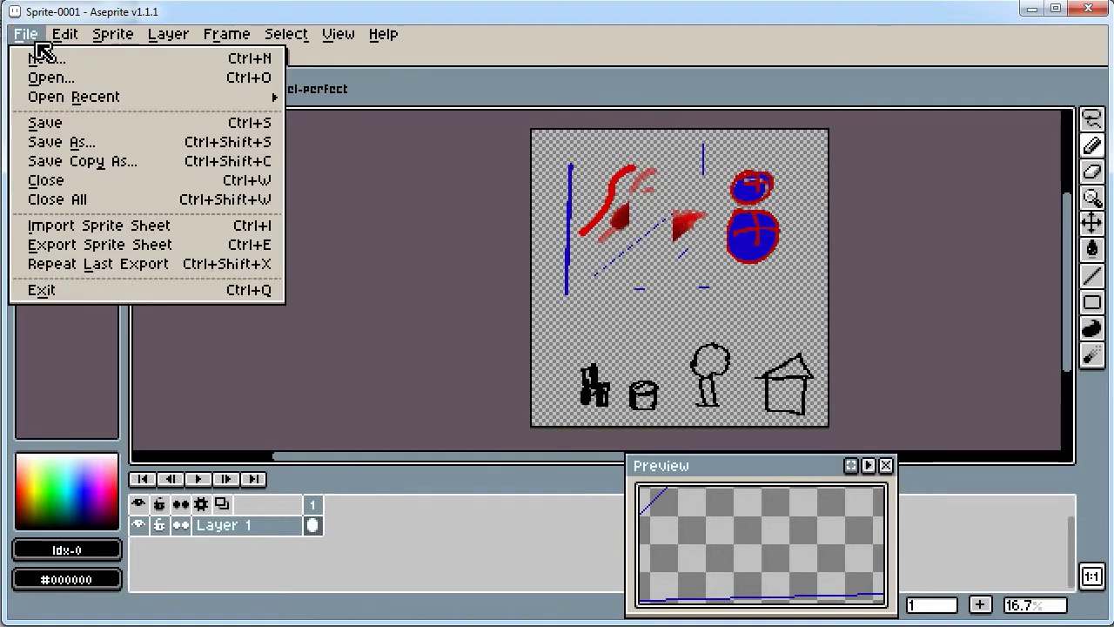
click(89, 148)
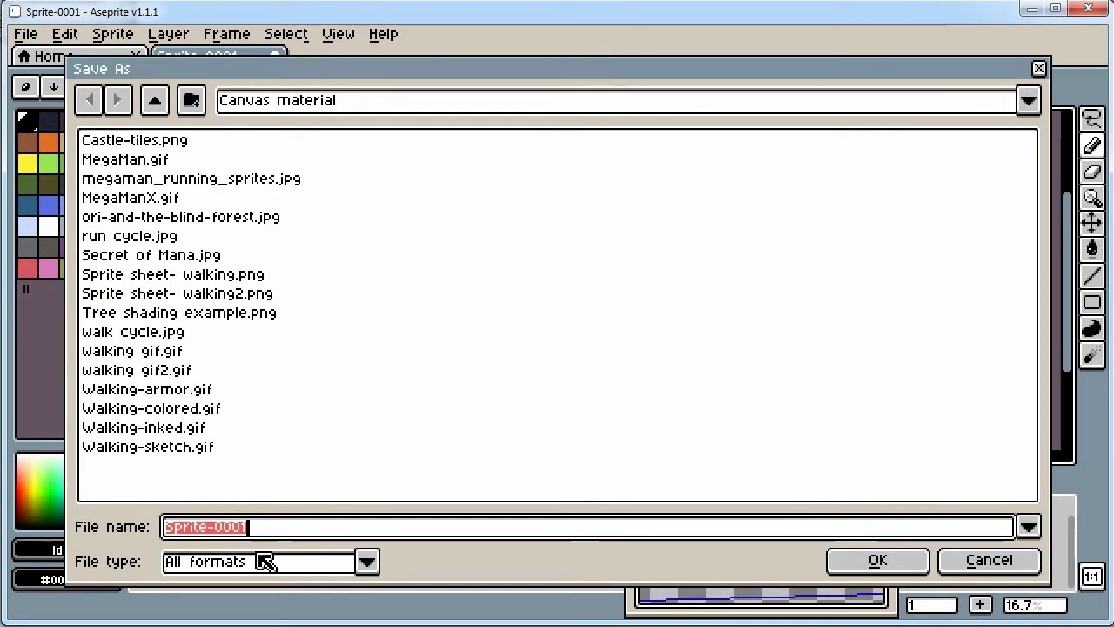
click(369, 564)
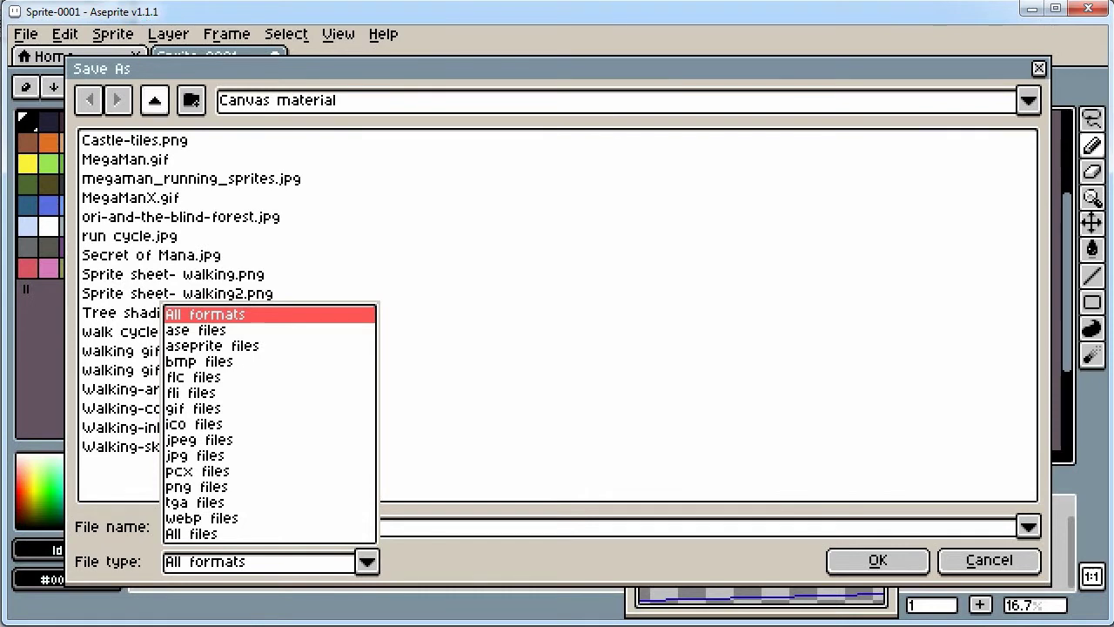
click(200, 346)
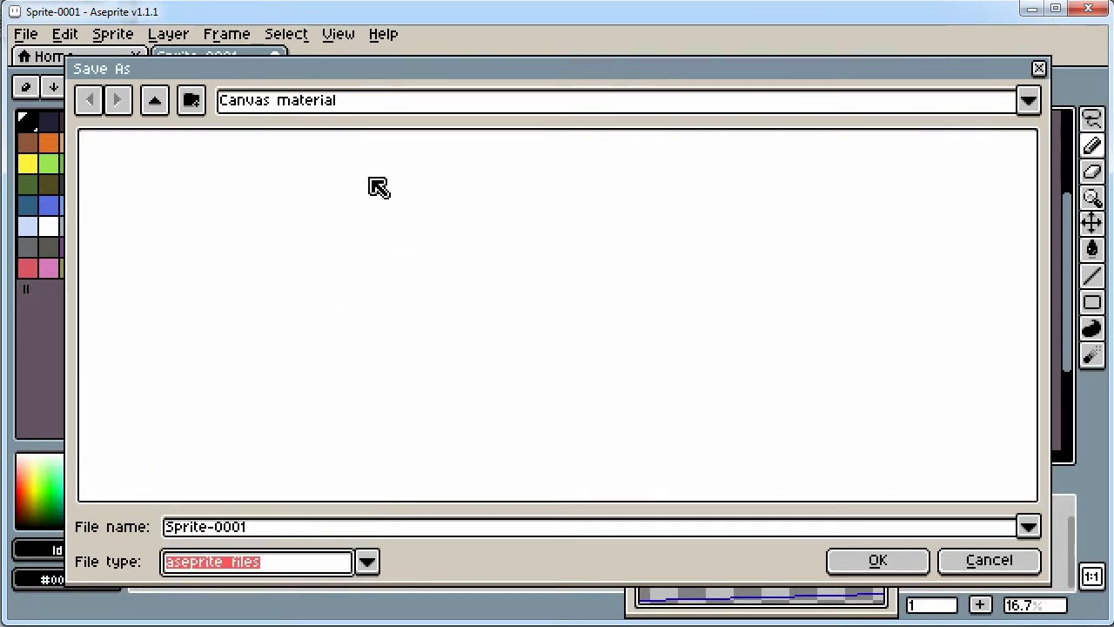
click(267, 529)
text(demo)
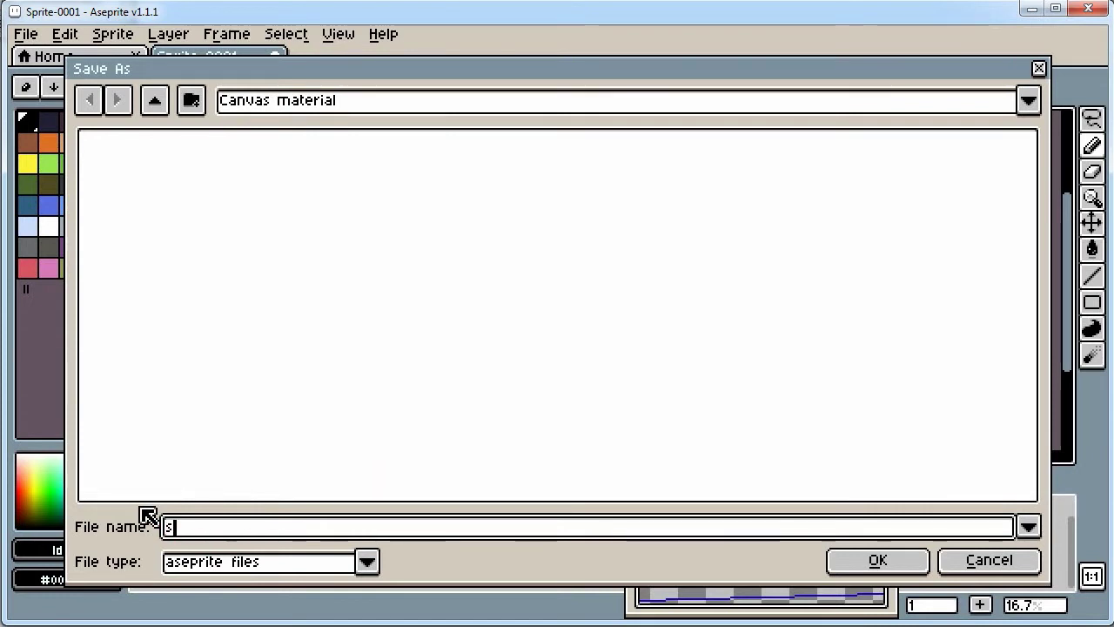
click(877, 566)
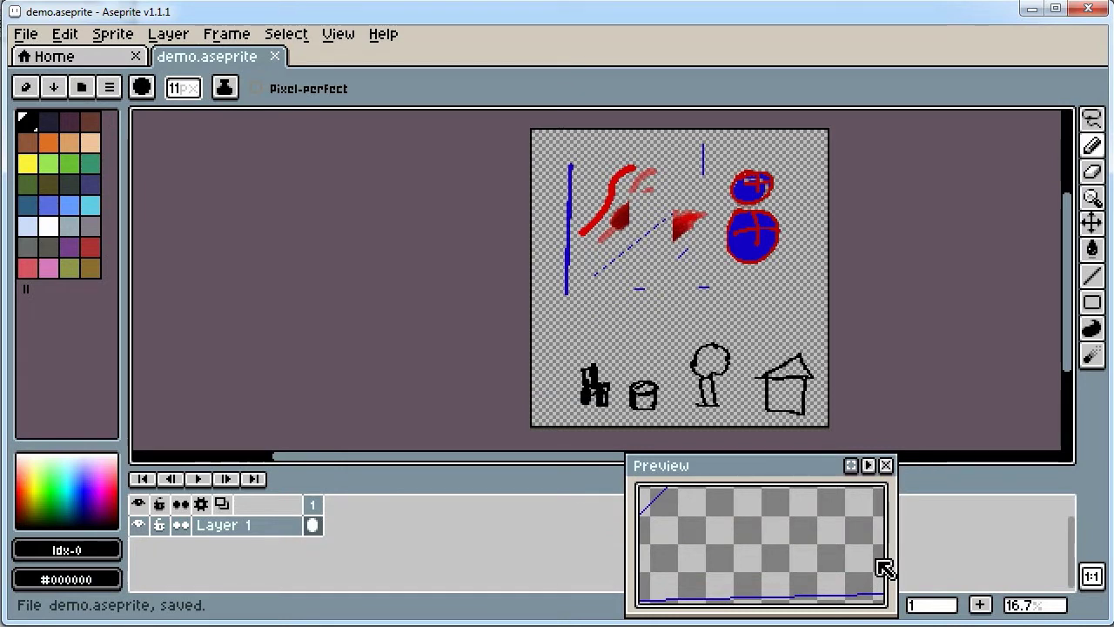
Step: Save the sprite again under the name demo.png in the png file format
click(26, 34)
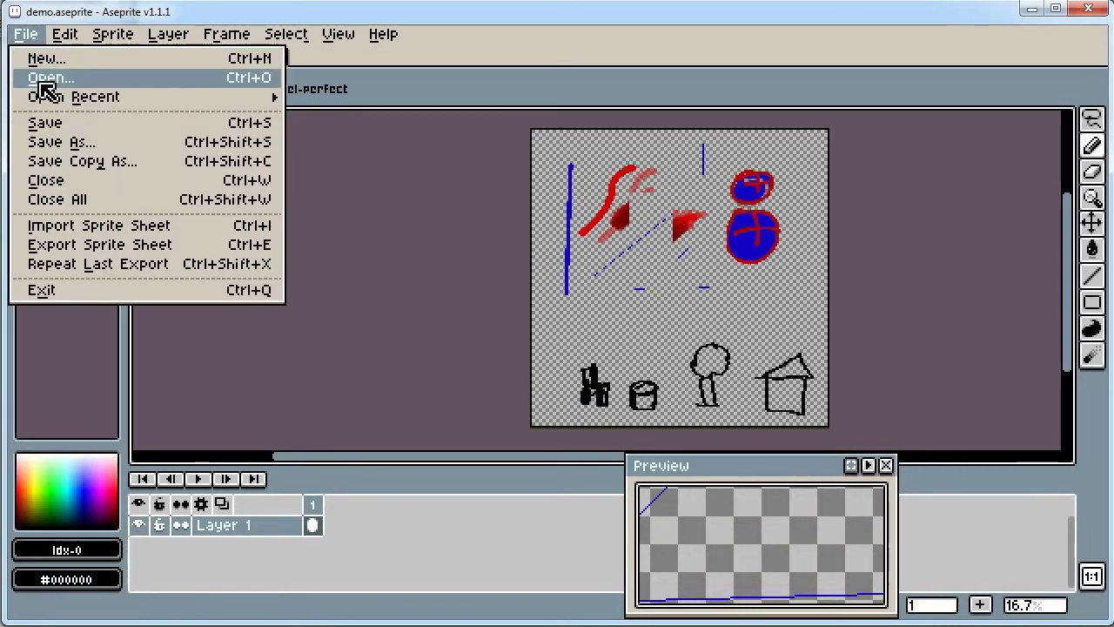
click(70, 148)
click(366, 562)
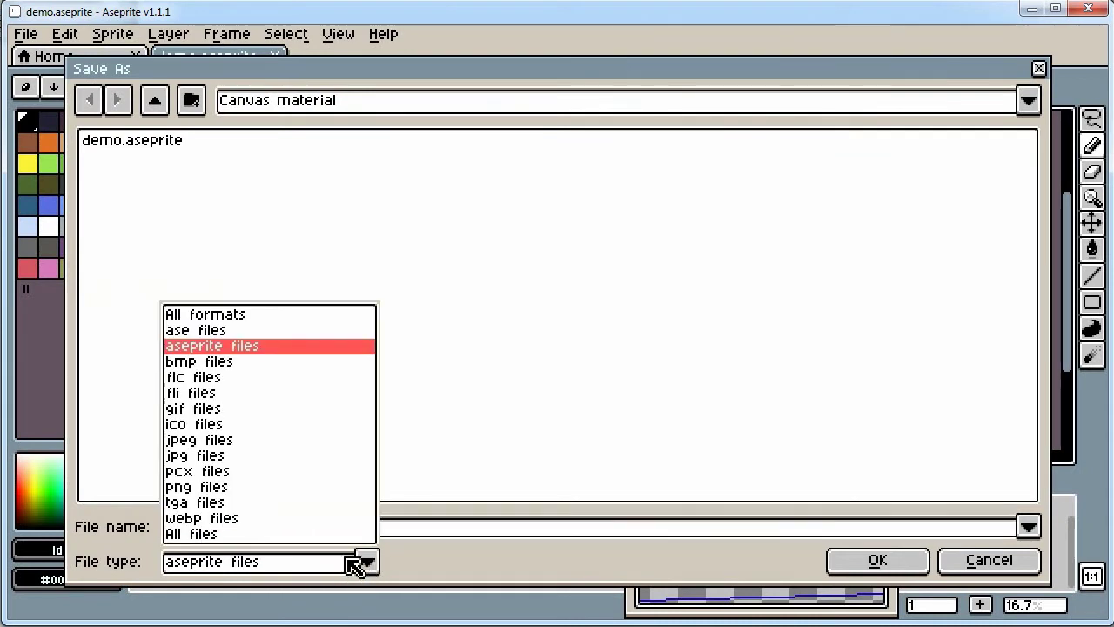
click(211, 487)
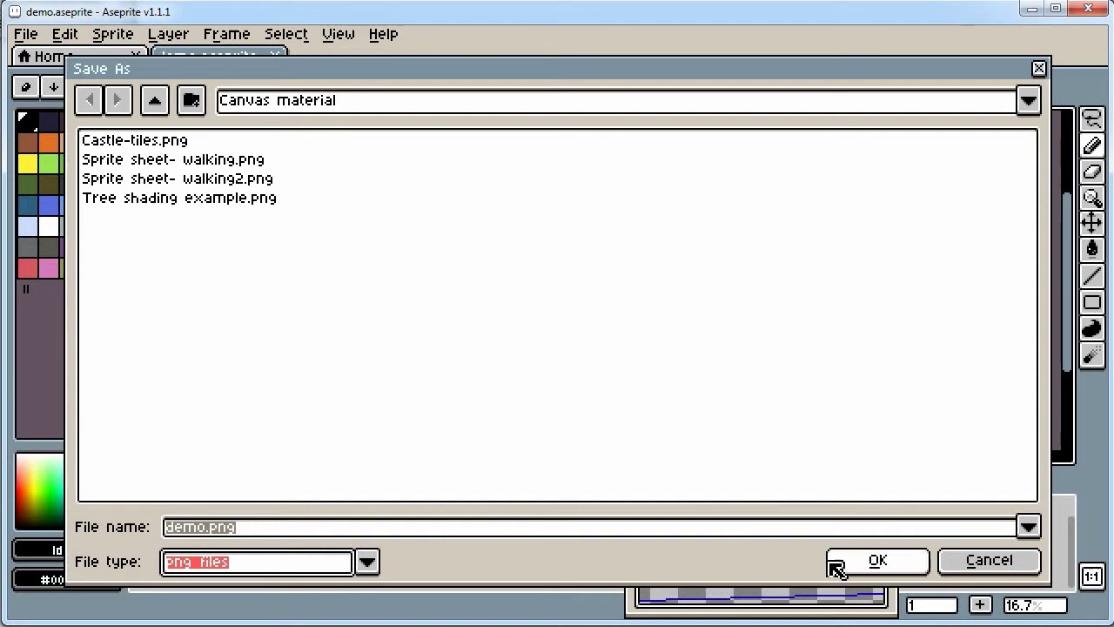
click(877, 561)
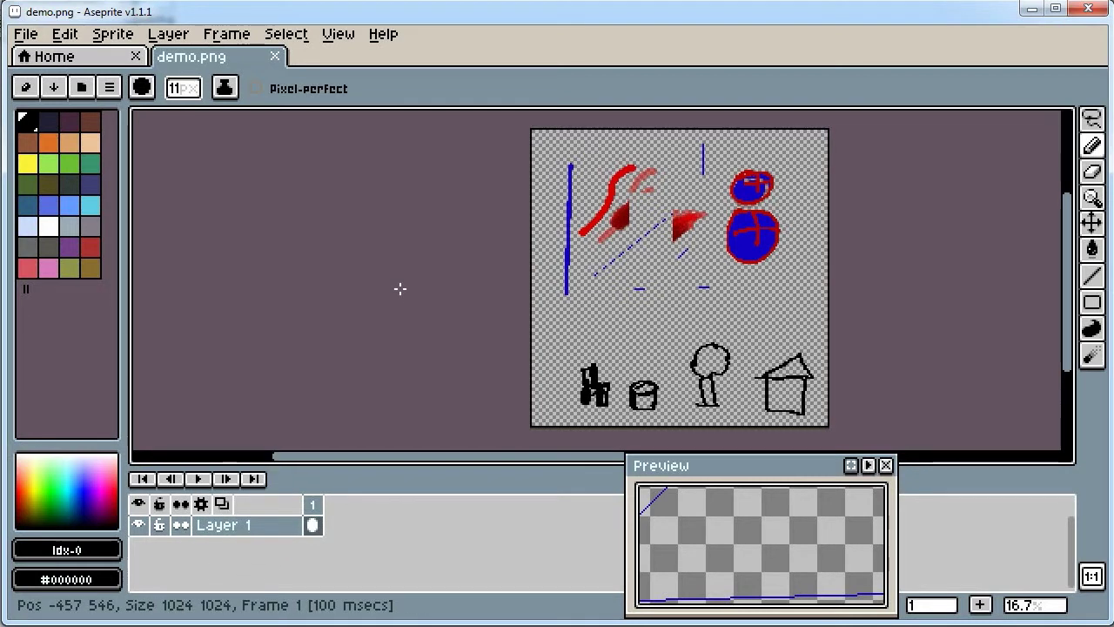
Step: Move the Preview window so that it overlaps the lower corner of the canvas beside the house sketch
drag(788, 459, 920, 371)
drag(908, 453, 905, 409)
drag(905, 459, 898, 434)
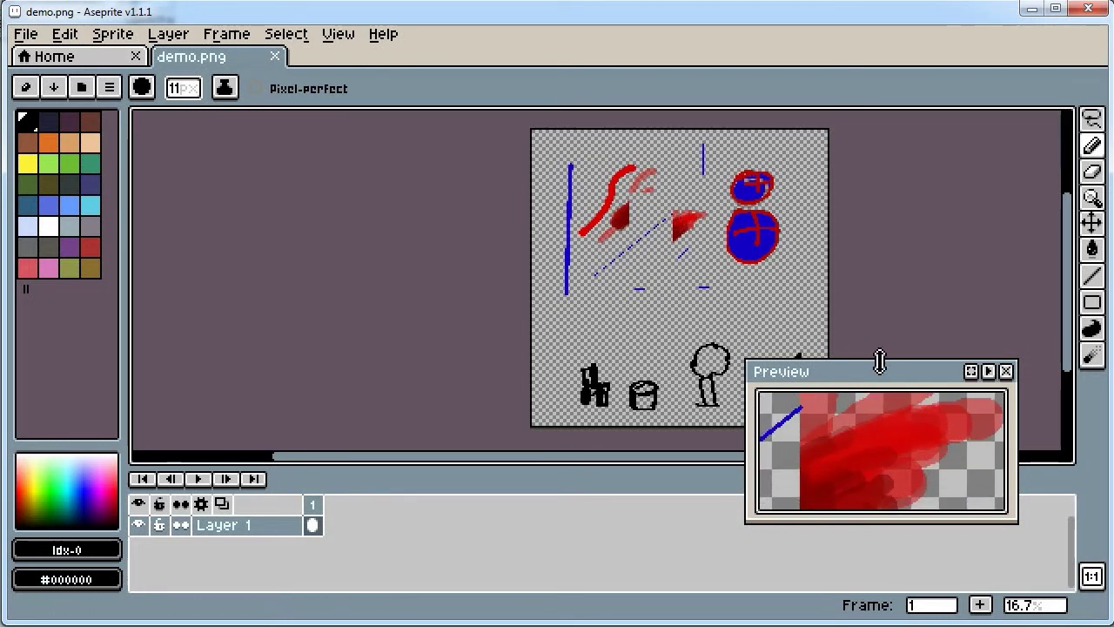
drag(835, 505, 843, 487)
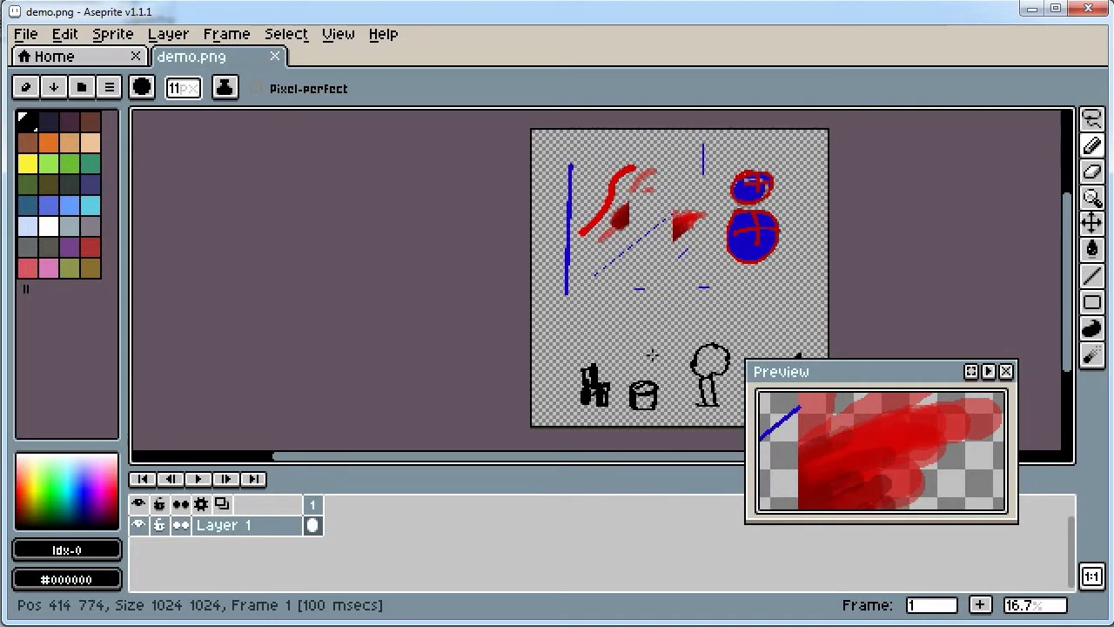
Step: Create a new 64 × 64 sprite in RGBA color mode with a transparent background
click(35, 34)
mouse_move(65, 34)
mouse_move(26, 34)
click(48, 59)
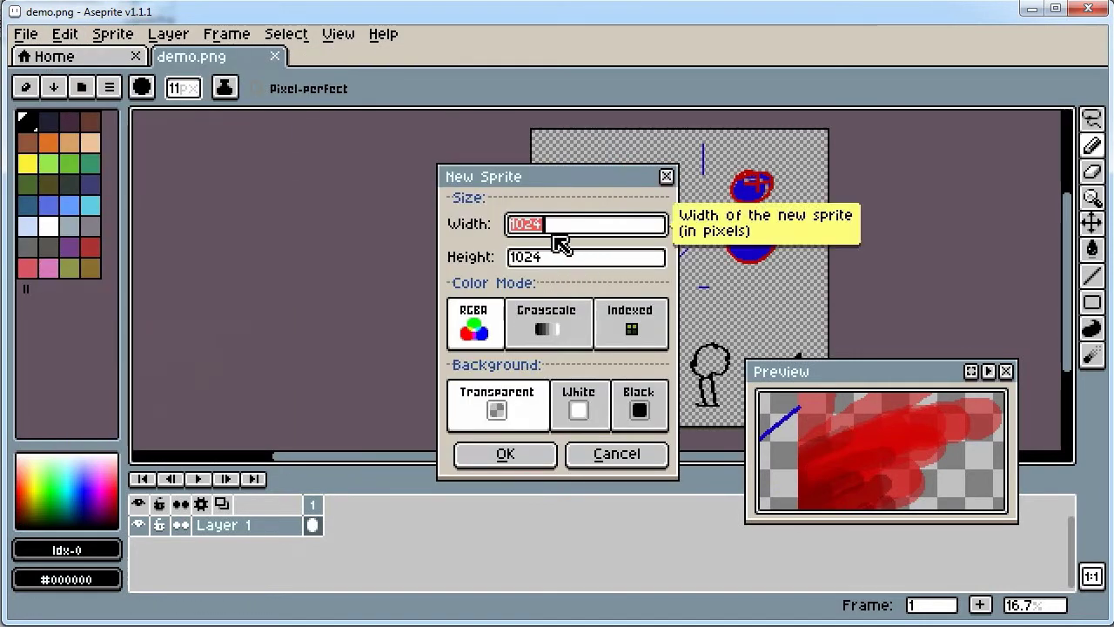
text(64)
drag(563, 255, 510, 255)
text(64)
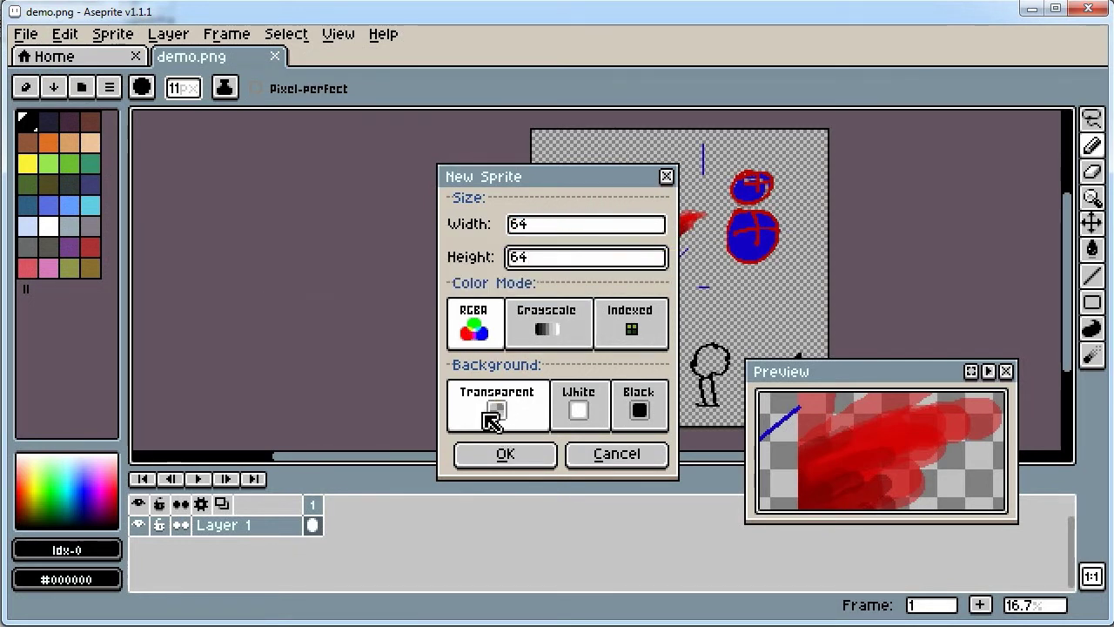
click(531, 457)
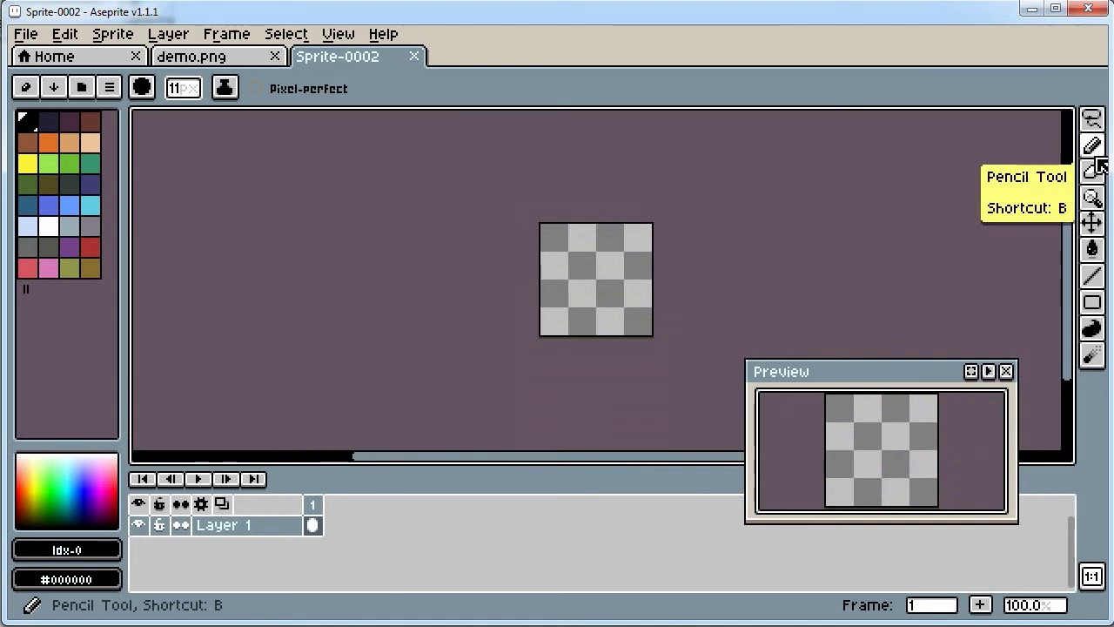
Step: Try a freehand black oval on the new sprite with the Pencil at 4 px and undo it
key(e)
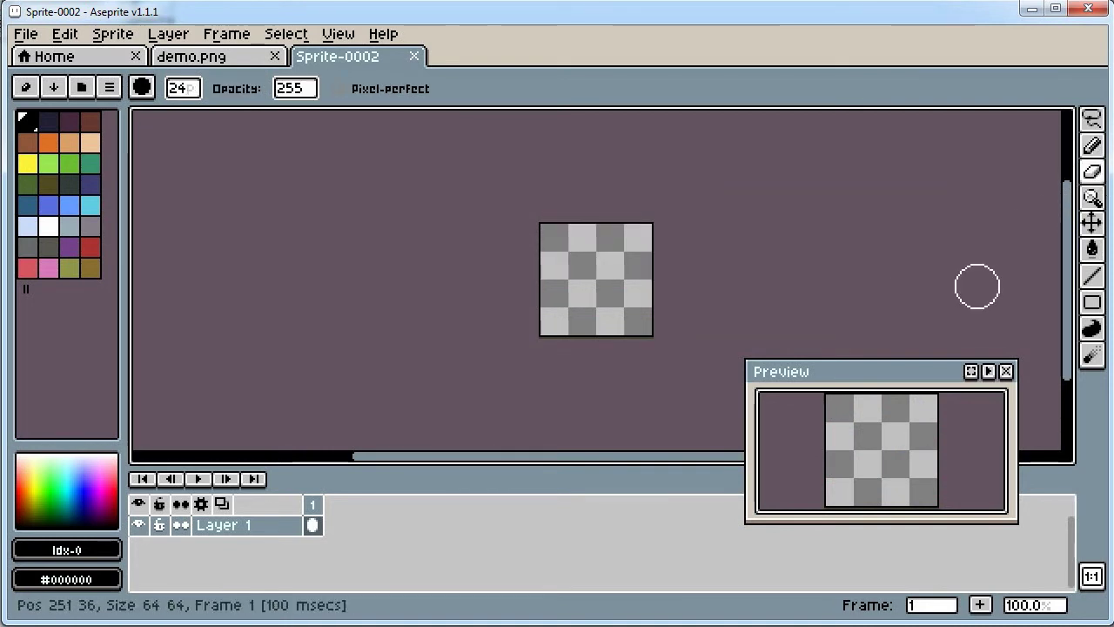
key(b)
click(581, 258)
click(193, 90)
scroll(682, 309, up, 6)
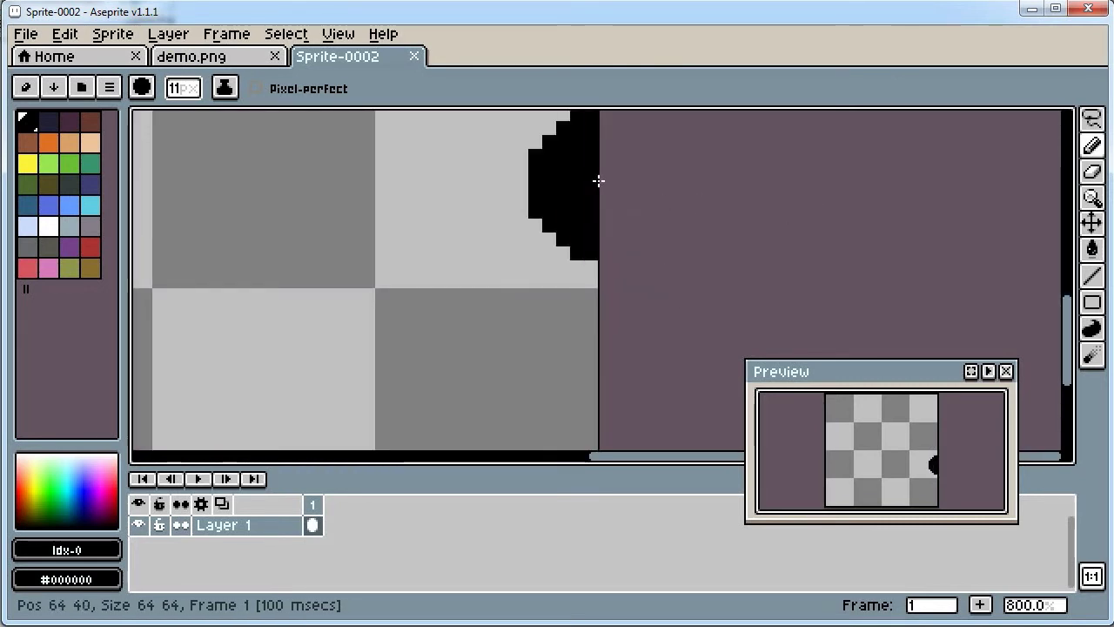
click(186, 96)
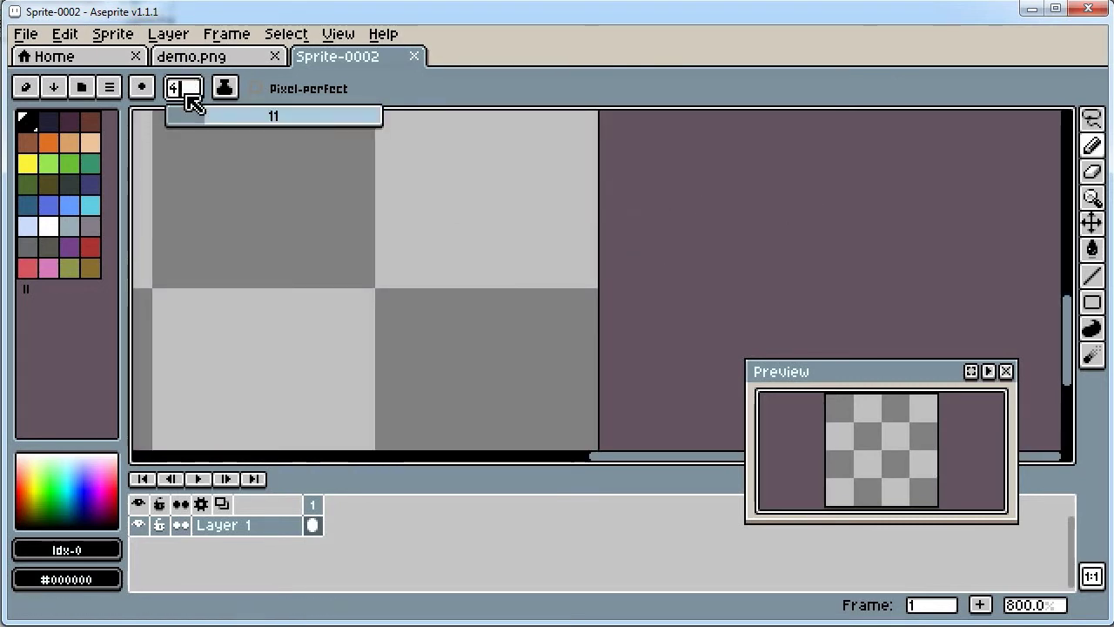
key(Return)
scroll(301, 200, down, 8)
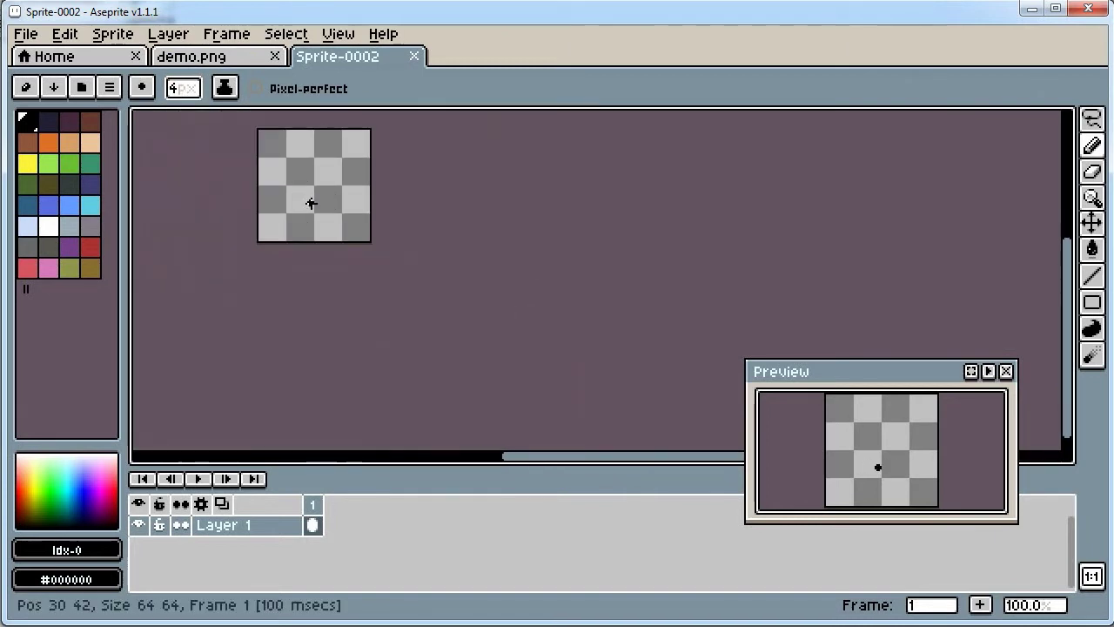
scroll(306, 199, up, 3)
drag(311, 194, 435, 298)
drag(432, 200, 441, 206)
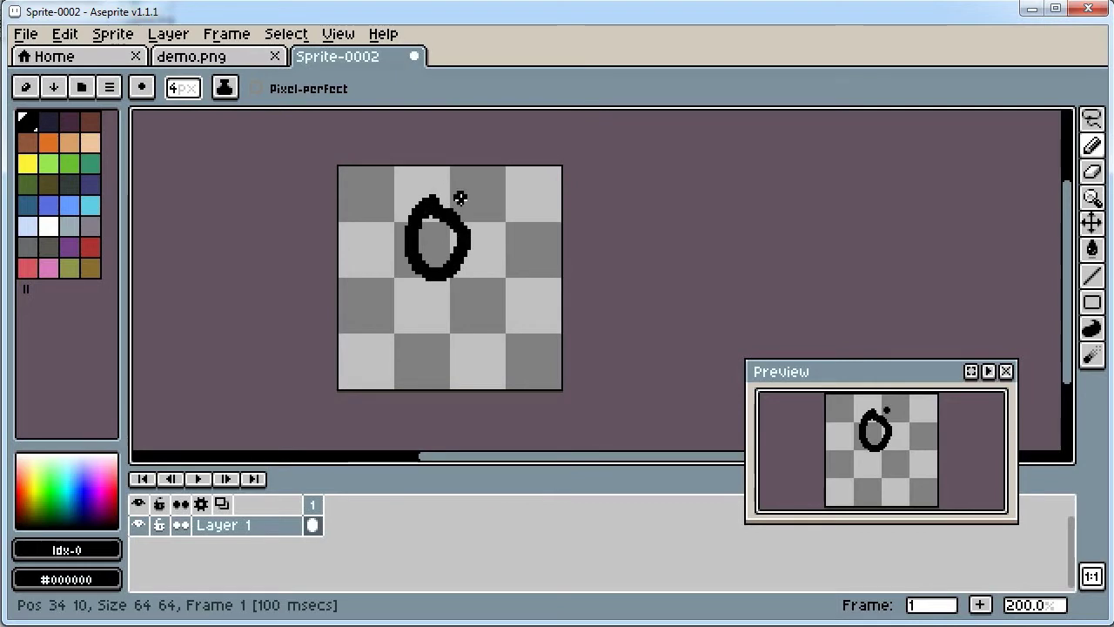
key(ctrl+z)
Step: Set the Pencil to 1 px and sketch a black walking figure with a round head, torso and two striding legs on Layer 1
click(184, 91)
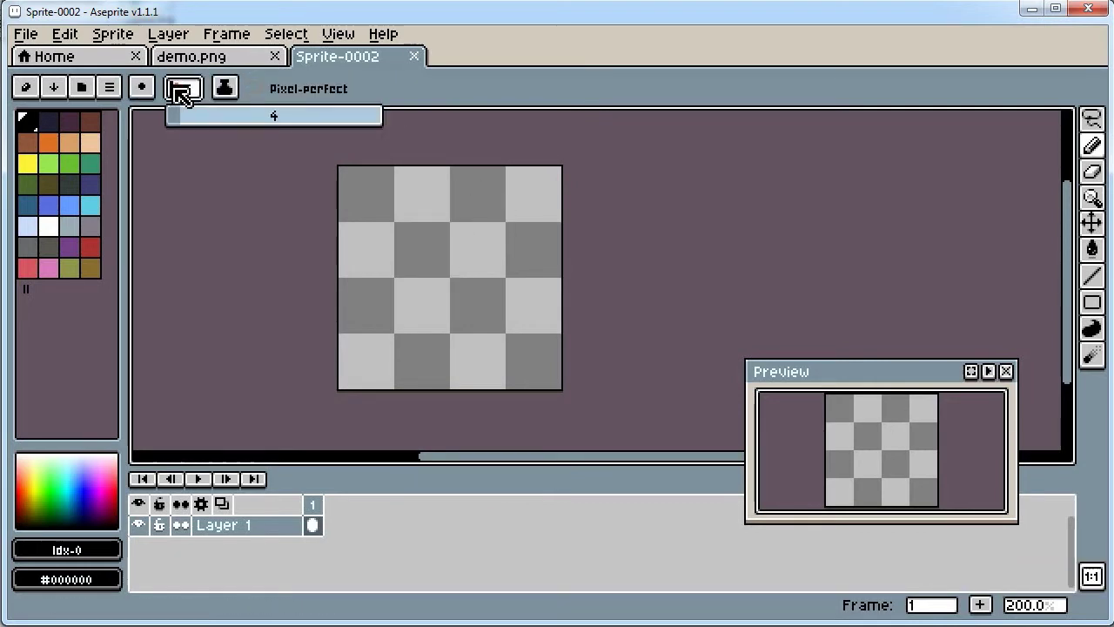
click(184, 90)
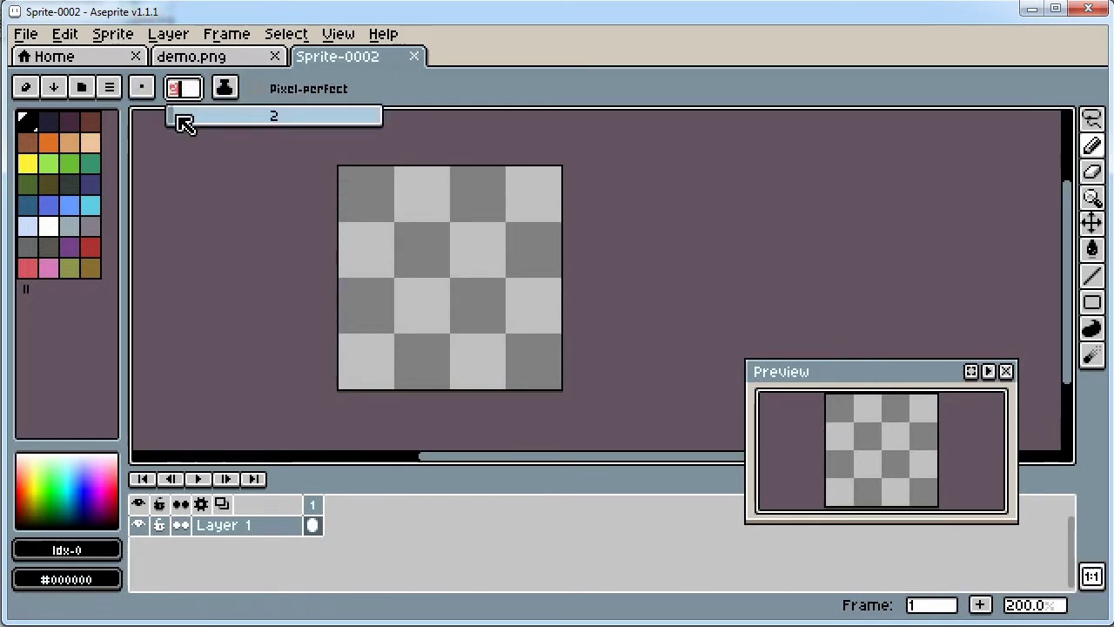
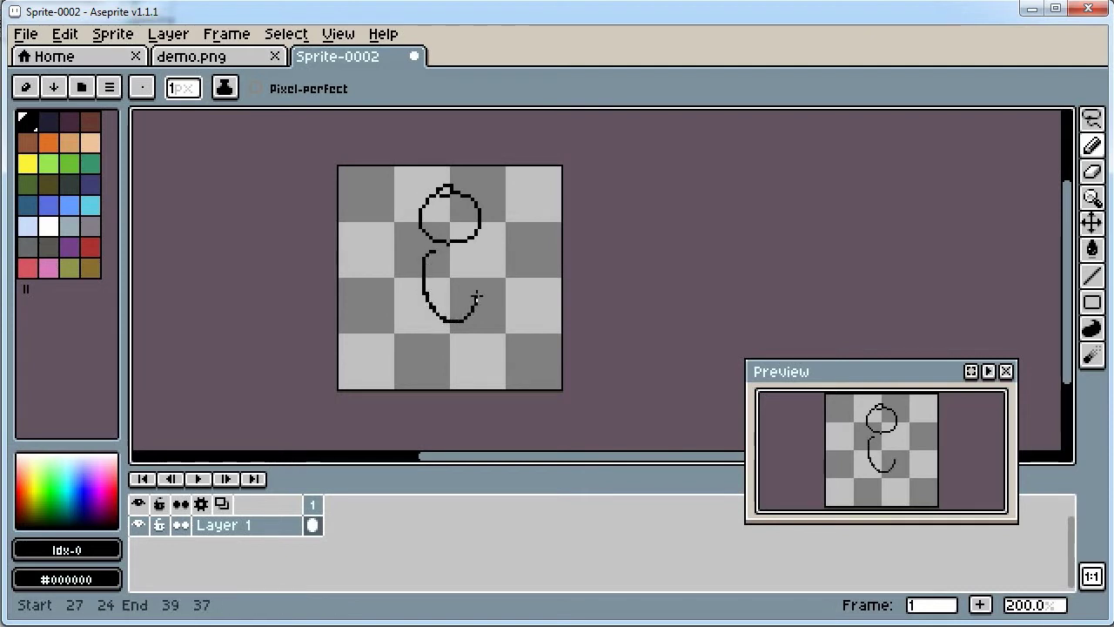
key(ctrl+z)
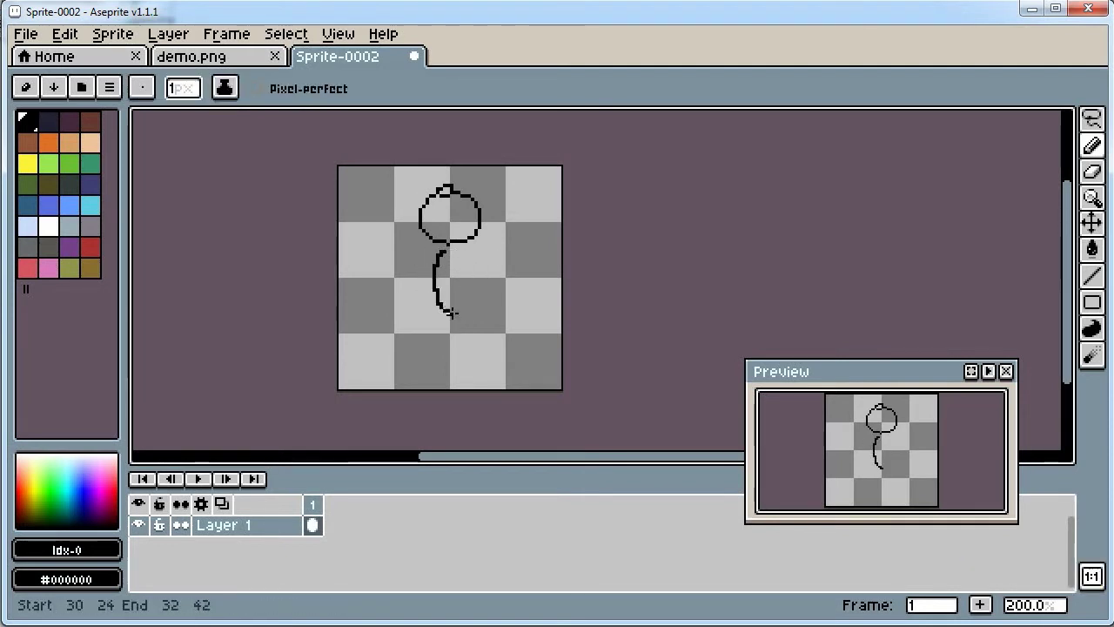
mouse_move(443, 296)
mouse_down()
mouse_move(456, 328)
mouse_move(458, 296)
mouse_move(432, 334)
mouse_move(447, 304)
mouse_move(485, 374)
mouse_move(505, 355)
mouse_up()
mouse_move(438, 329)
mouse_down()
mouse_move(404, 365)
mouse_move(425, 380)
mouse_move(408, 359)
mouse_move(434, 324)
mouse_move(415, 331)
mouse_move(444, 306)
mouse_move(475, 362)
mouse_up()
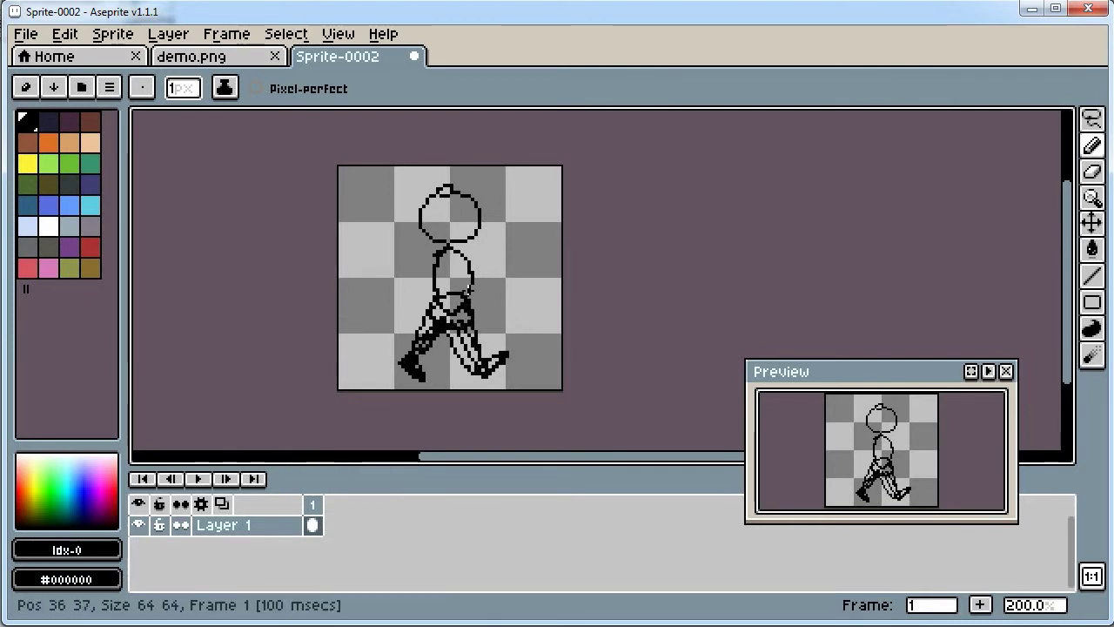
mouse_move(439, 311)
mouse_down()
mouse_move(467, 367)
mouse_move(477, 338)
mouse_up()
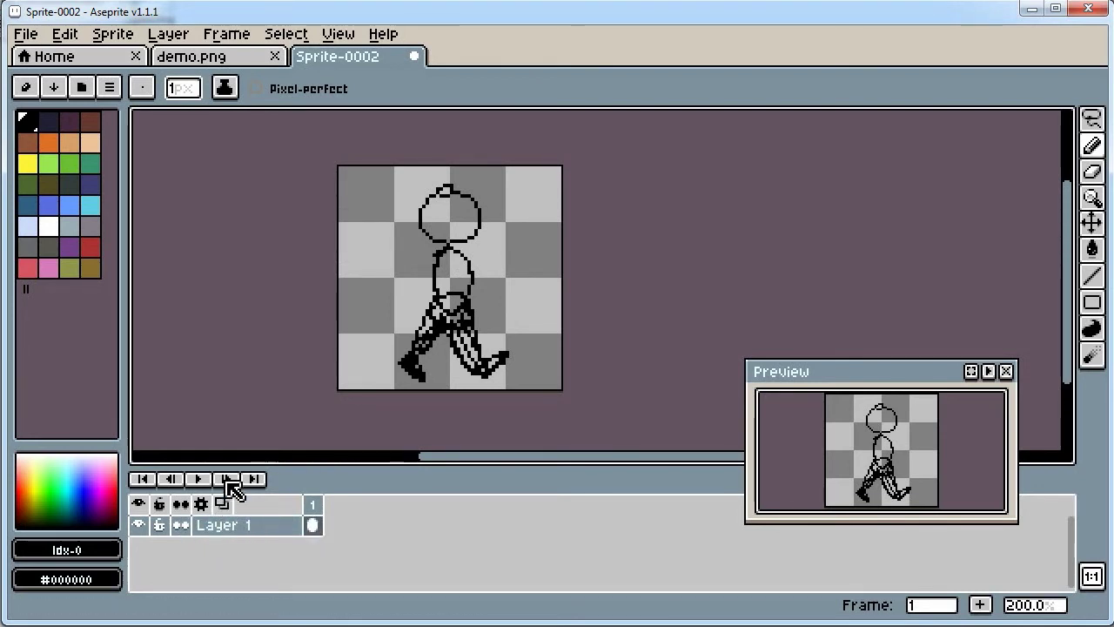
Step: Hide the timeline and bring it back
click(339, 37)
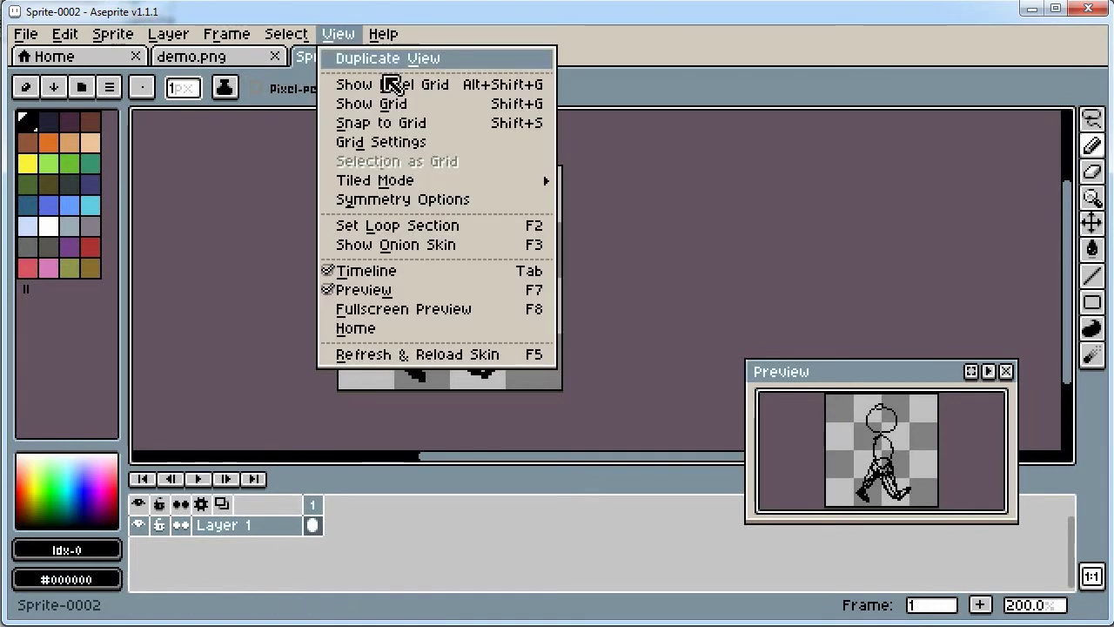
click(384, 271)
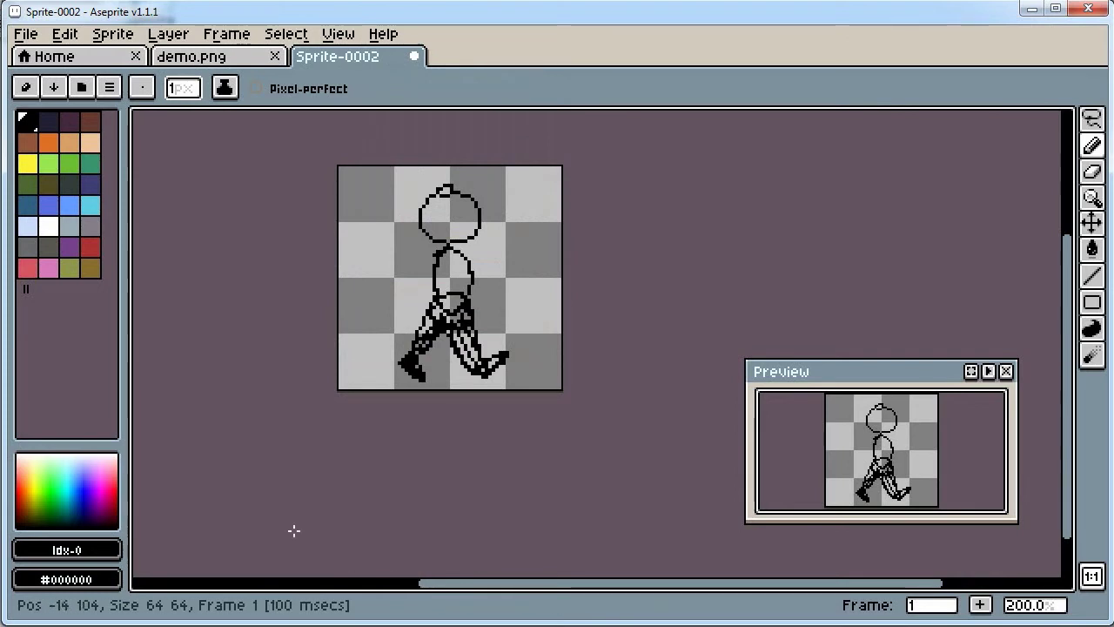
click(339, 35)
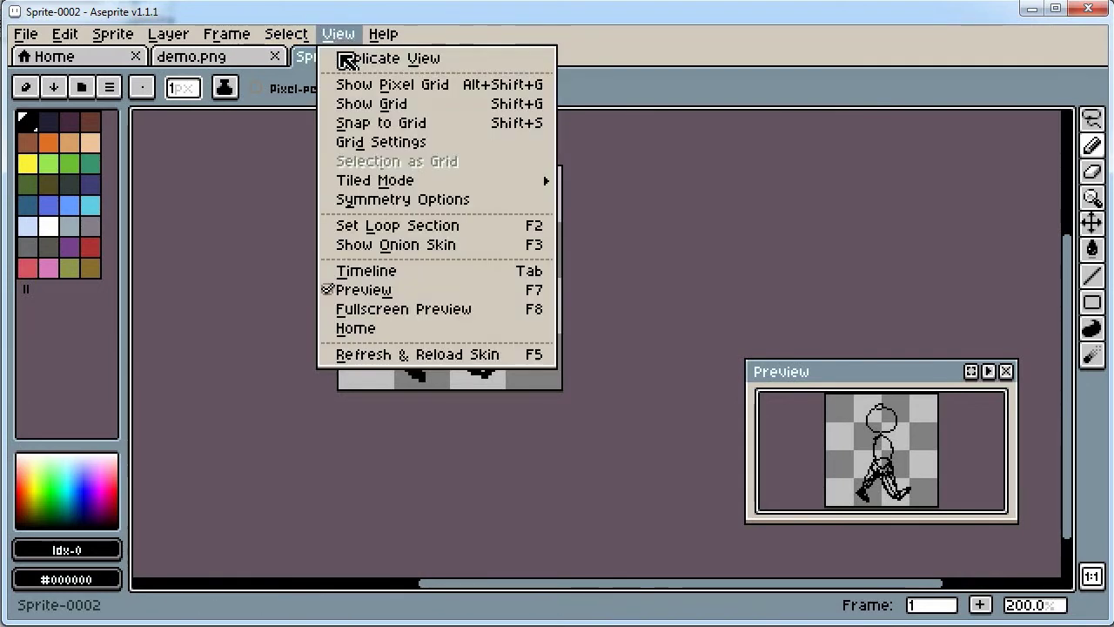
click(384, 273)
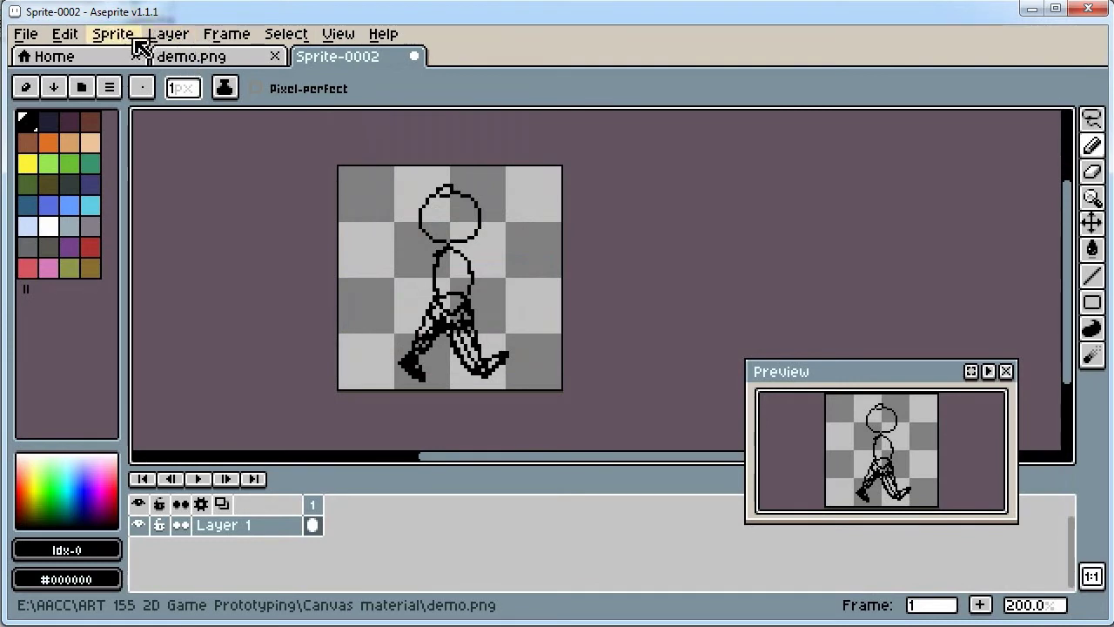
Step: Add a new layer above Layer 1 and view its properties without changing them
click(160, 41)
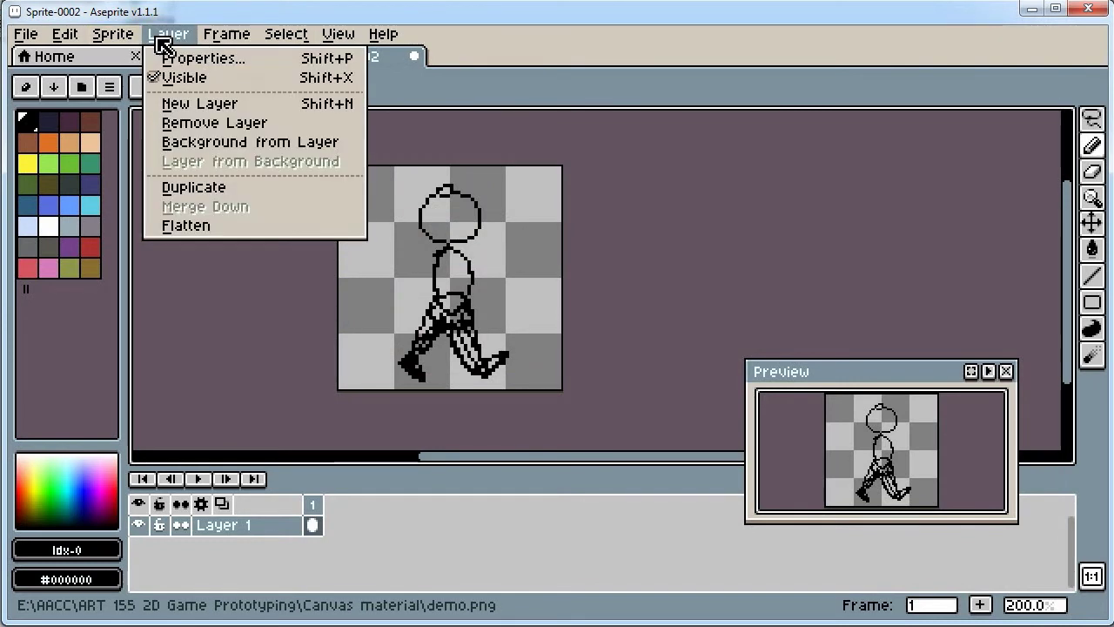
click(199, 104)
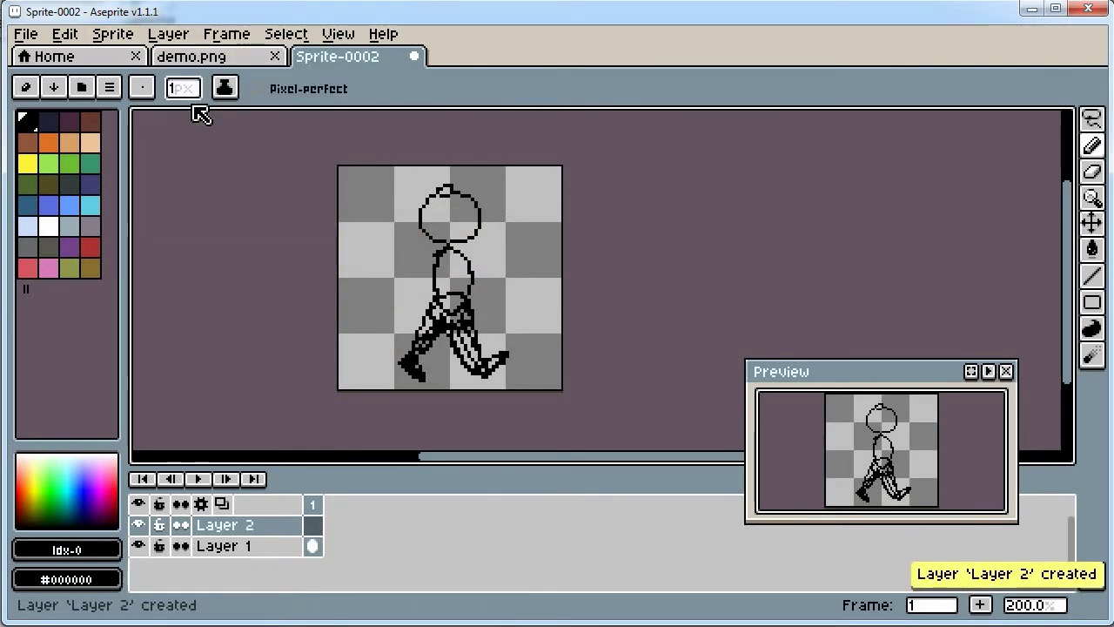
double_click(226, 527)
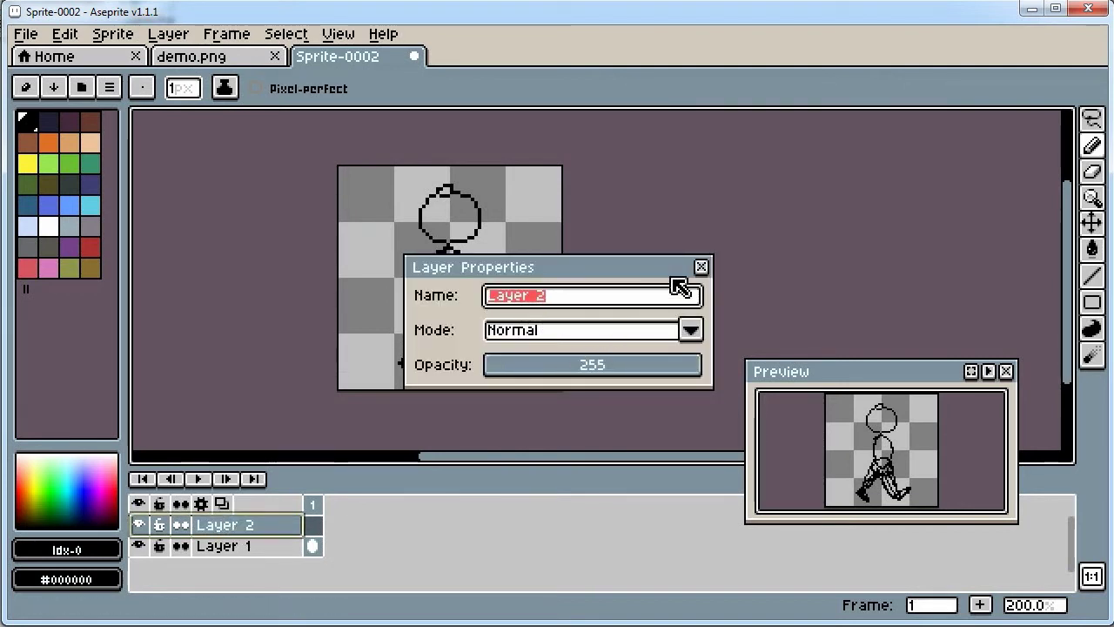
click(702, 267)
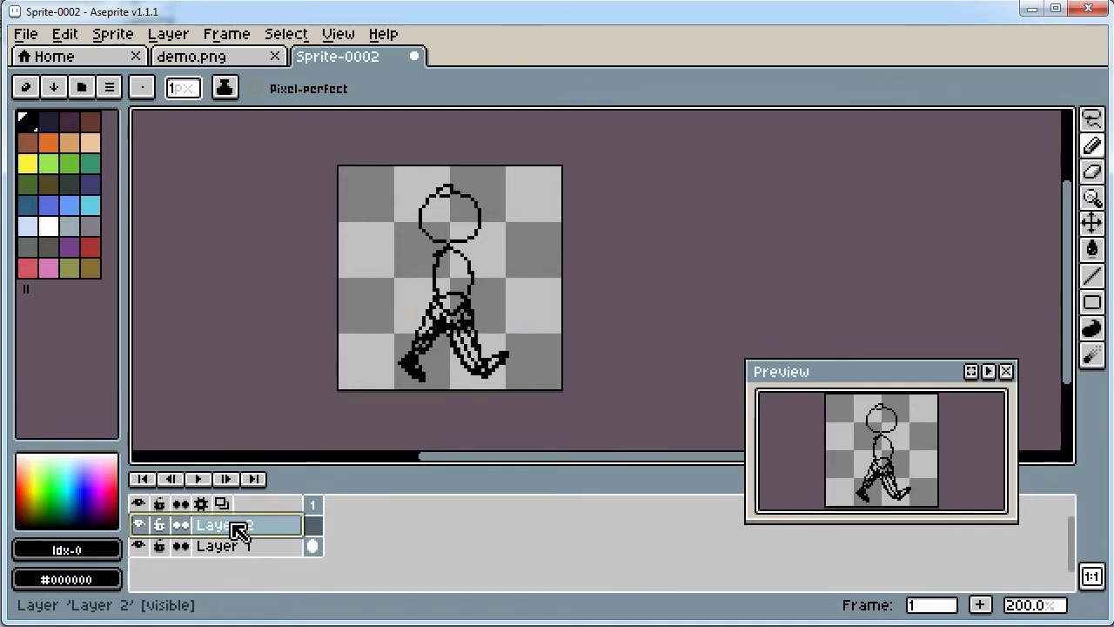
Step: Trace the walking figure's outline on Layer 2 in blue (Idx-17), adding a small eye on the head
click(56, 198)
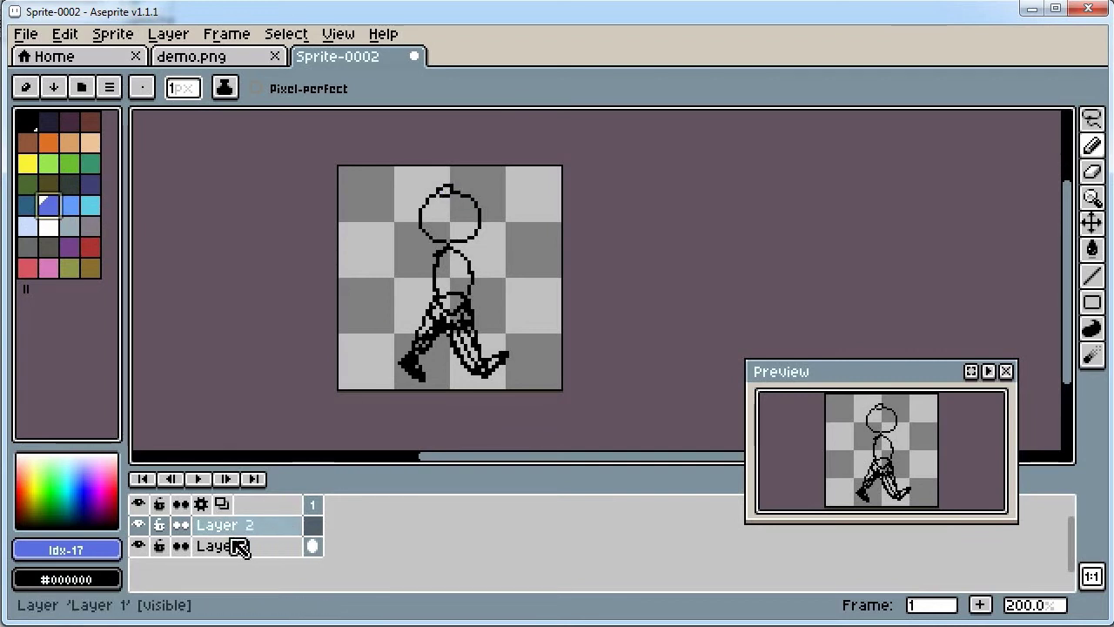
drag(453, 186, 426, 228)
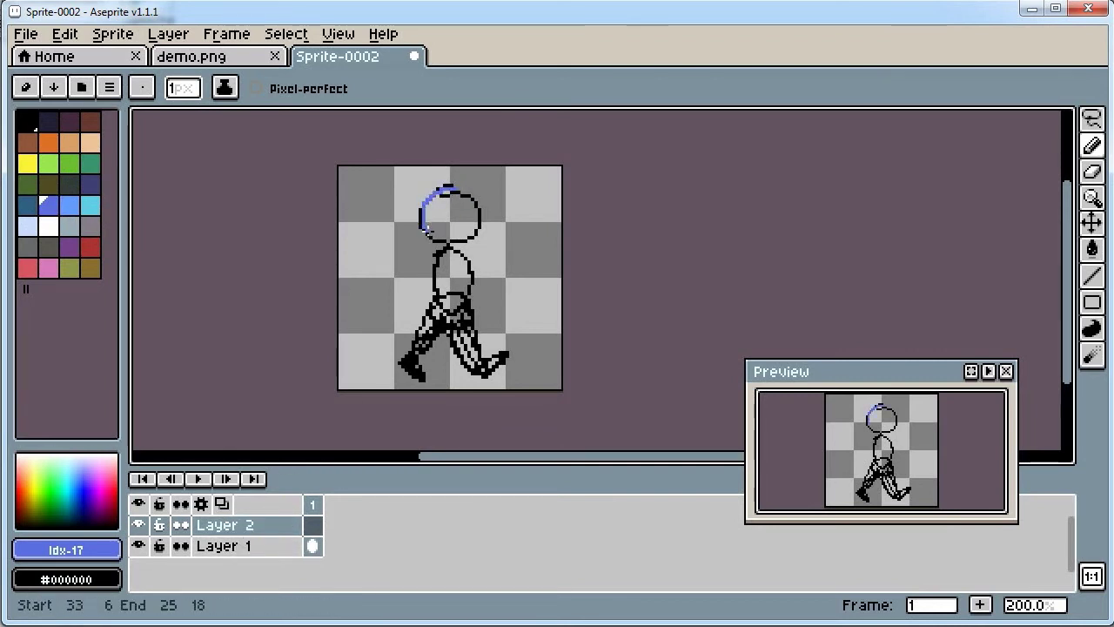
mouse_move(445, 190)
mouse_down()
mouse_move(459, 216)
mouse_move(466, 209)
mouse_up()
mouse_move(433, 299)
mouse_down()
mouse_move(464, 255)
mouse_move(470, 287)
mouse_move(459, 301)
mouse_move(467, 296)
mouse_move(432, 295)
mouse_move(448, 296)
mouse_move(435, 301)
mouse_move(475, 375)
mouse_move(474, 326)
mouse_move(499, 345)
mouse_up()
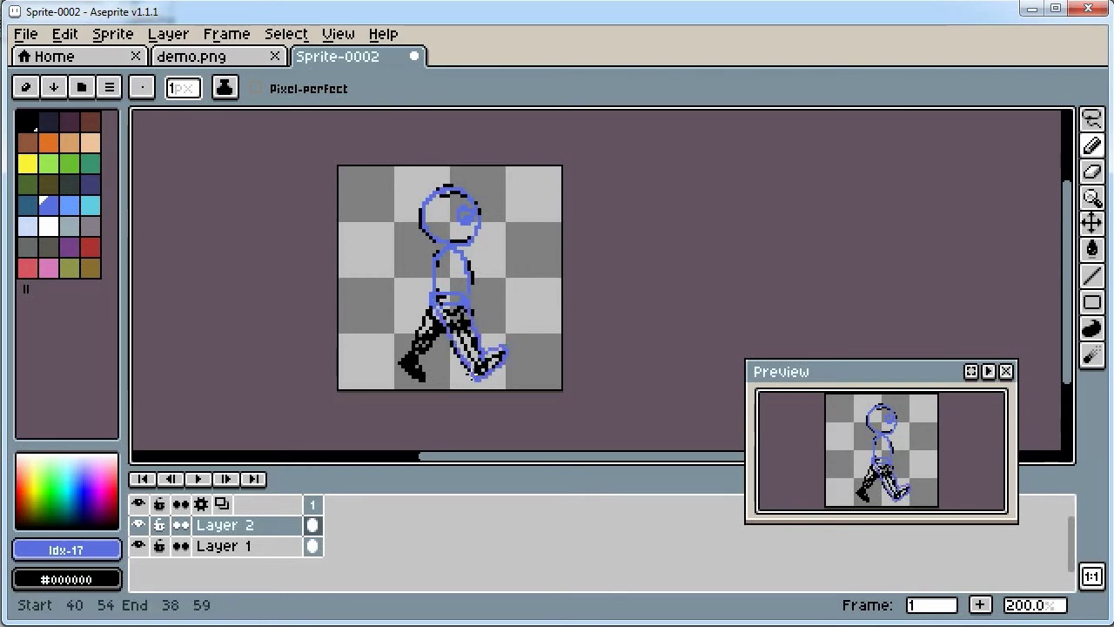
mouse_move(445, 321)
mouse_down()
mouse_move(405, 369)
mouse_move(413, 360)
mouse_up()
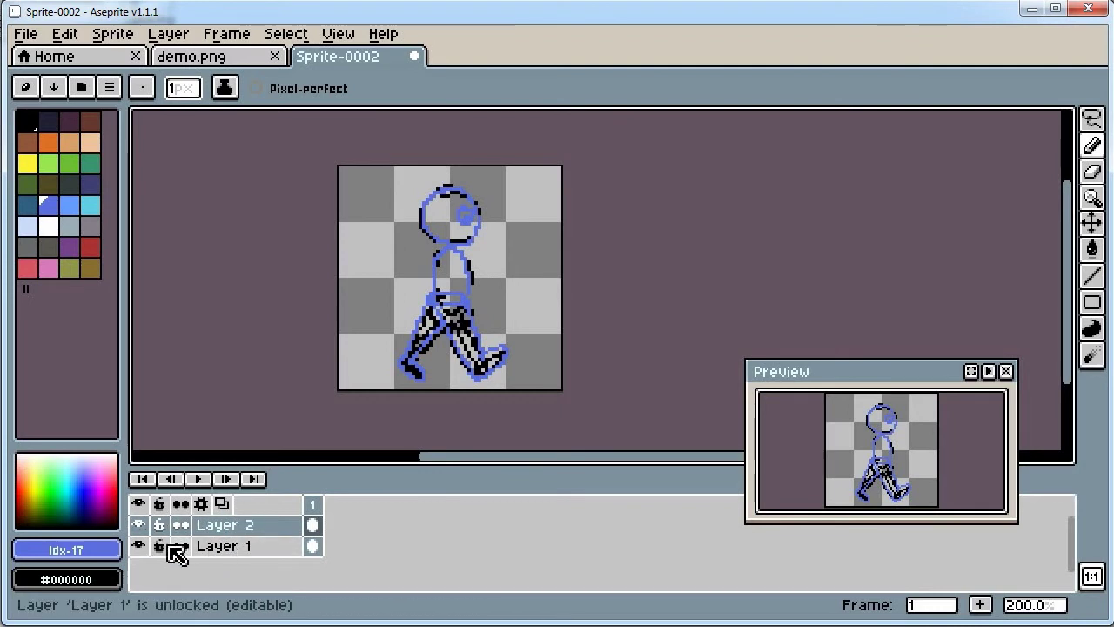
Step: Toggle the visibility of both layers, leaving Layer 2 hidden and Layer 1 shown
click(138, 546)
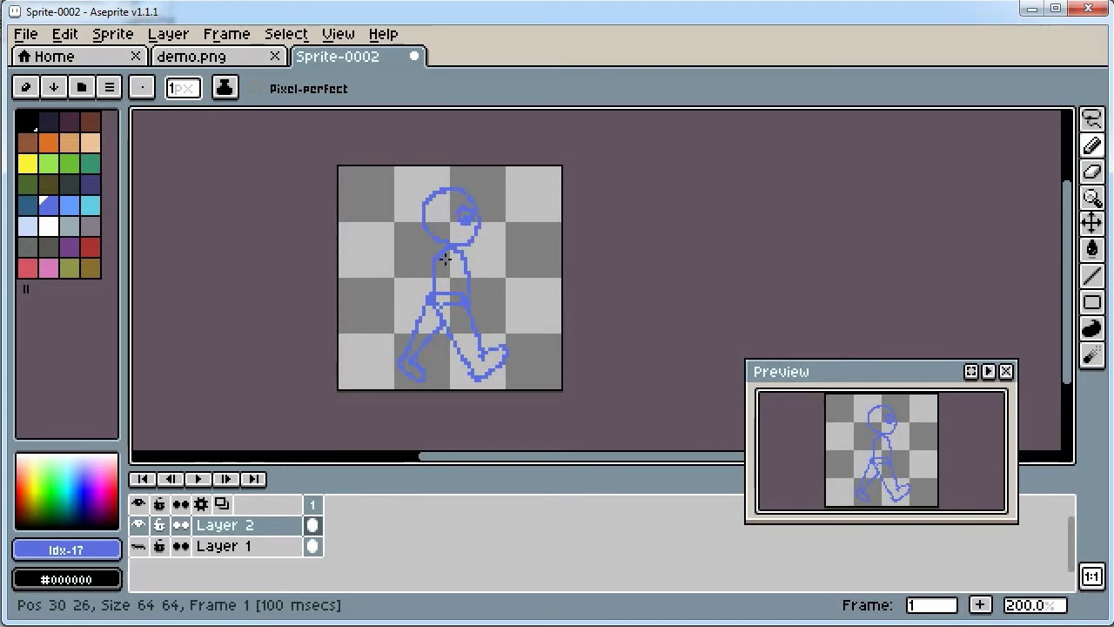
click(139, 525)
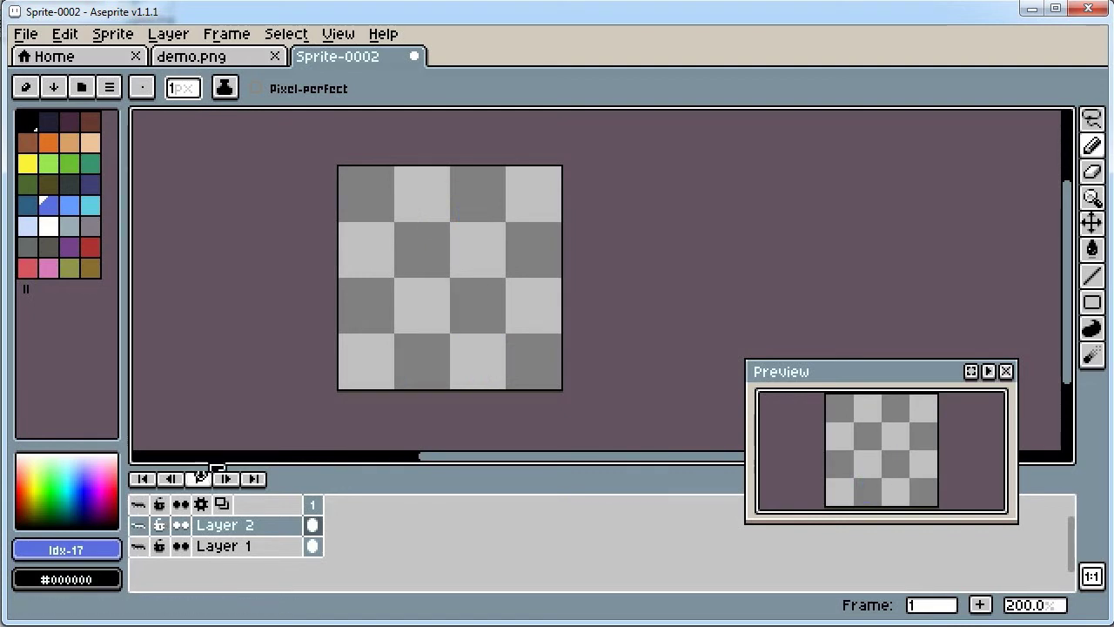
click(141, 547)
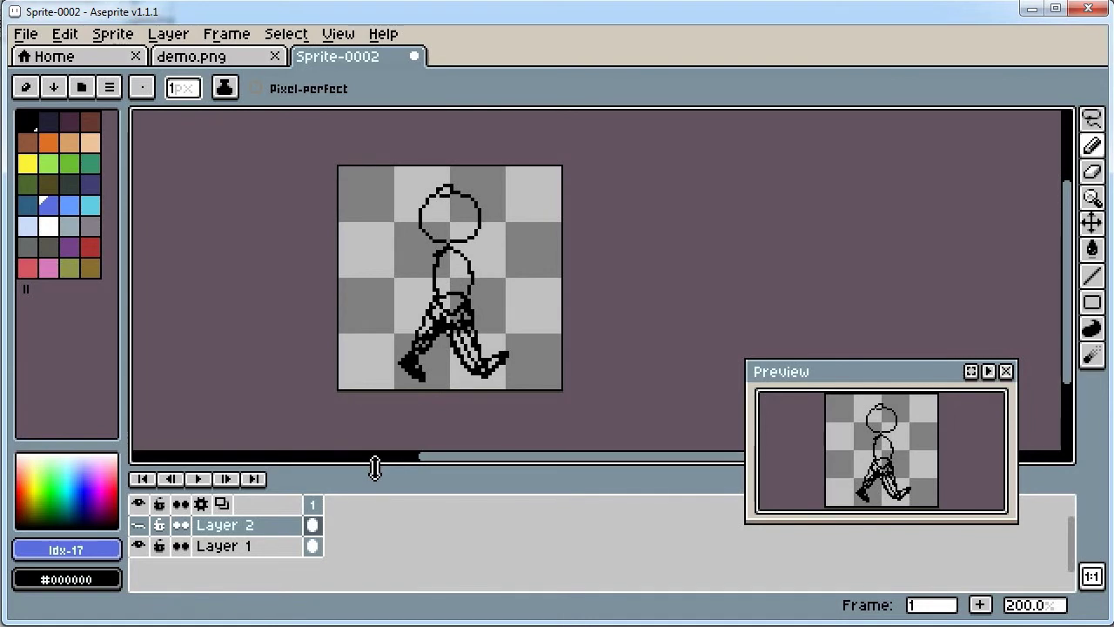
Step: Choose black (Idx-0) as the drawing color, add a new empty frame and make Layer 1 the active layer
click(28, 122)
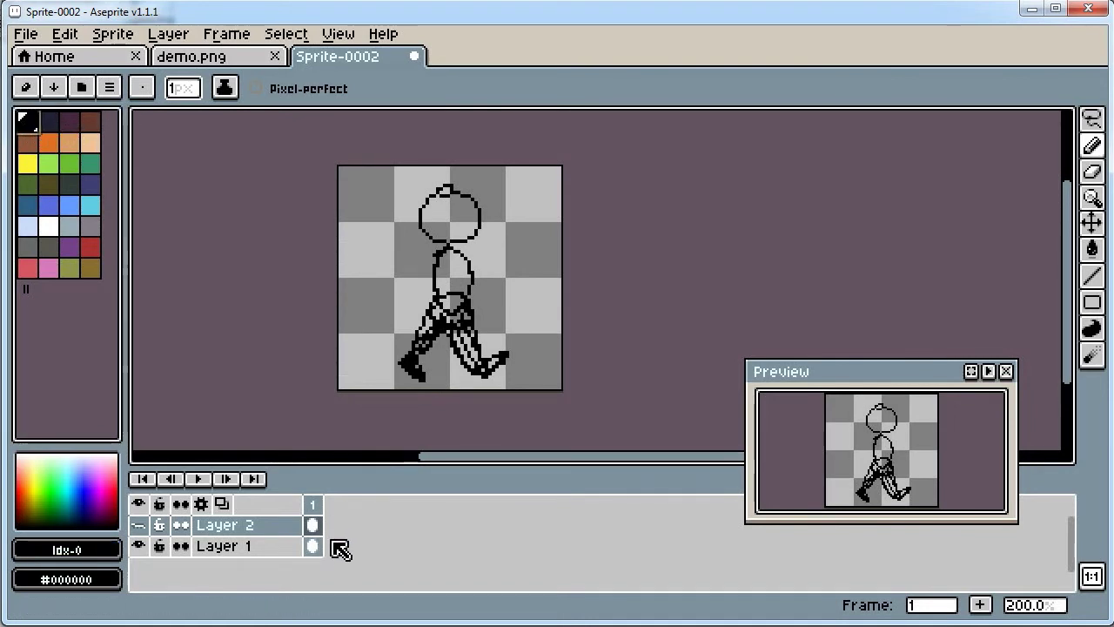
click(228, 35)
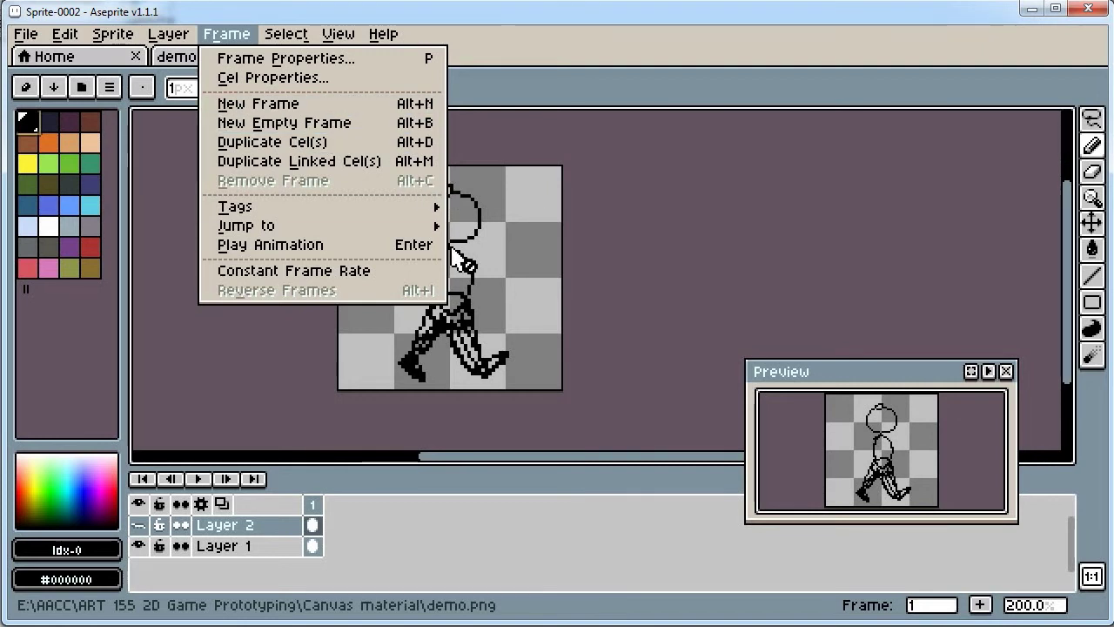
click(285, 128)
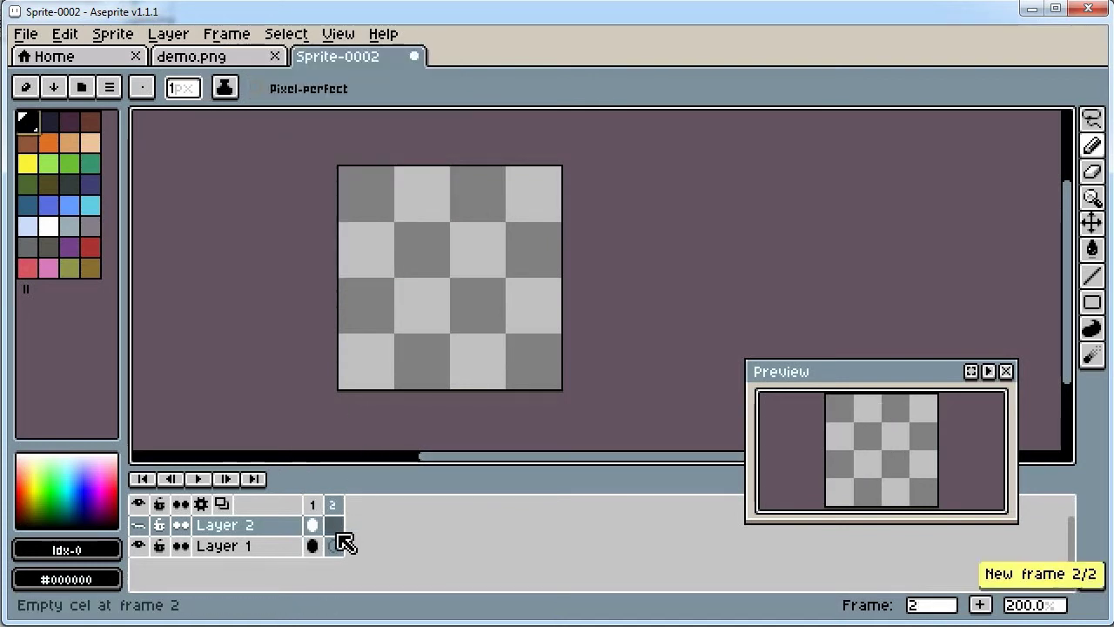
click(245, 557)
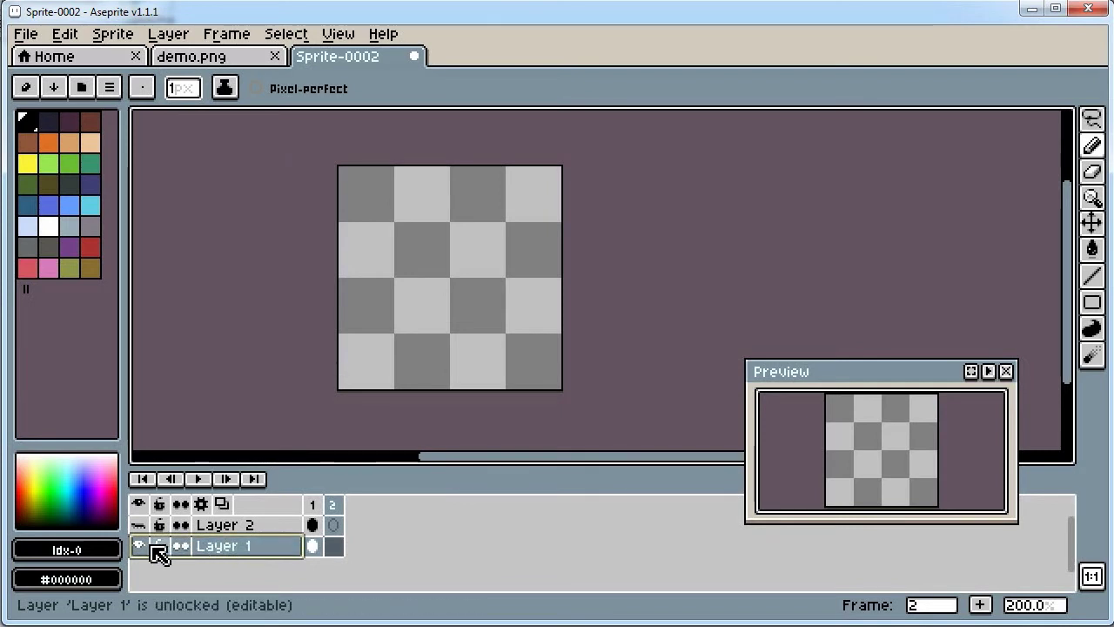
click(217, 526)
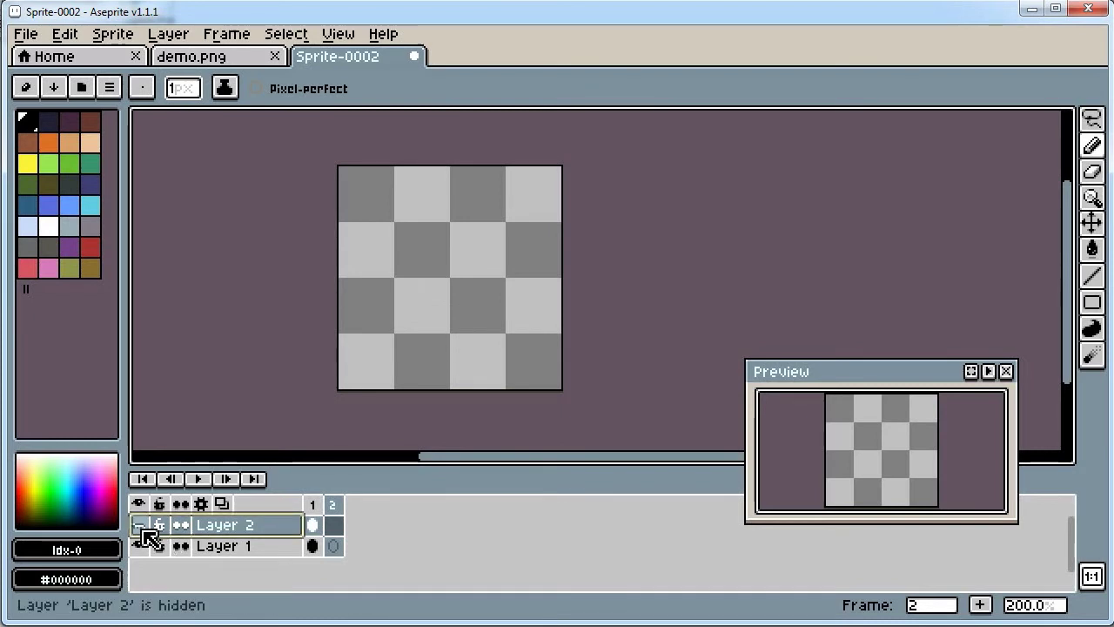
click(231, 550)
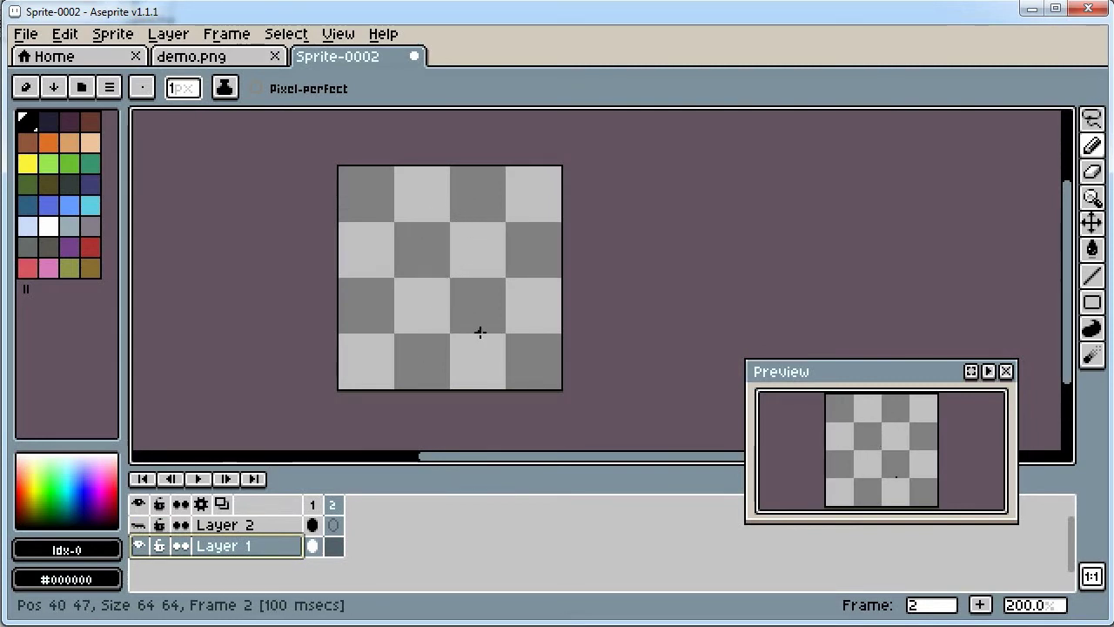
Step: Try a freehand black oval for the head in frame 2 and undo it
drag(456, 207, 447, 210)
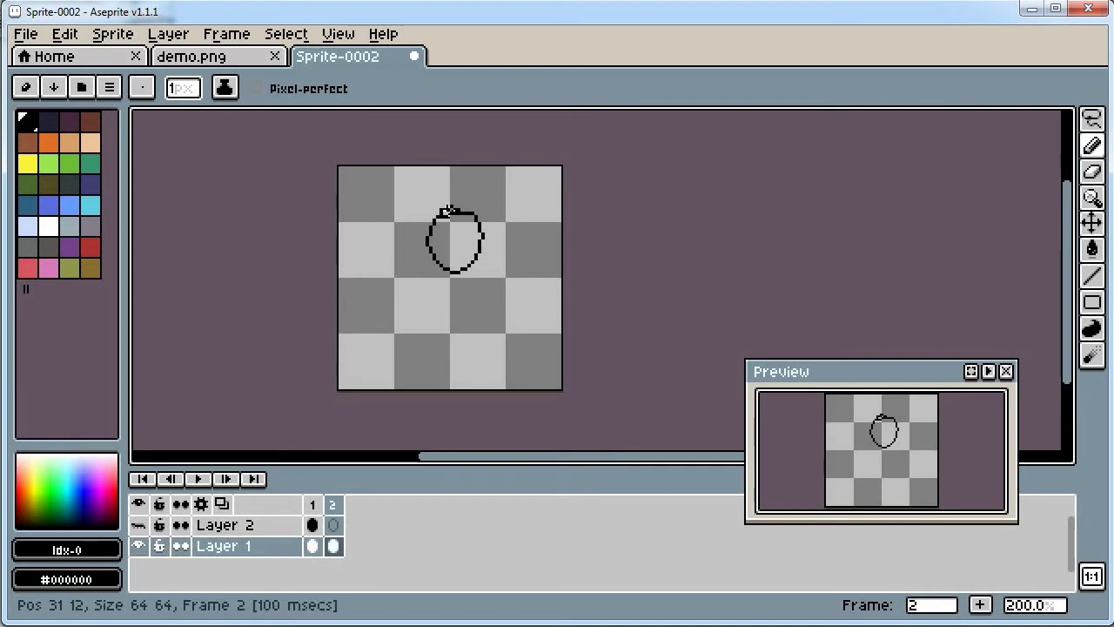
key(ctrl+z)
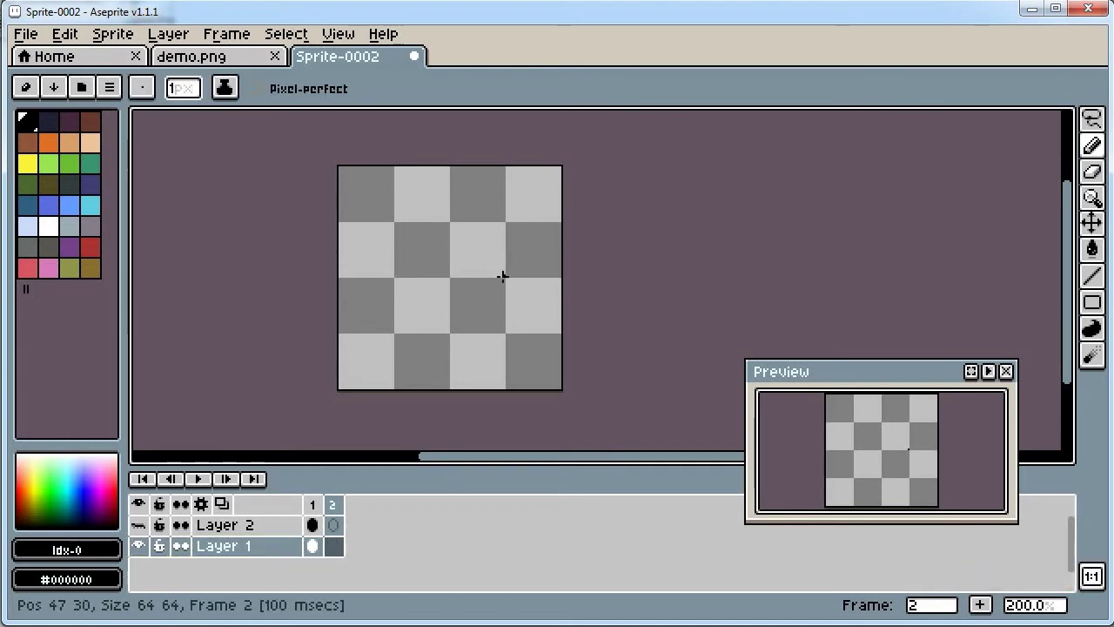
Step: Turn on onion skinning and sketch the figure's second walking pose in frame 2, with one leg straight down and the other bent
click(225, 504)
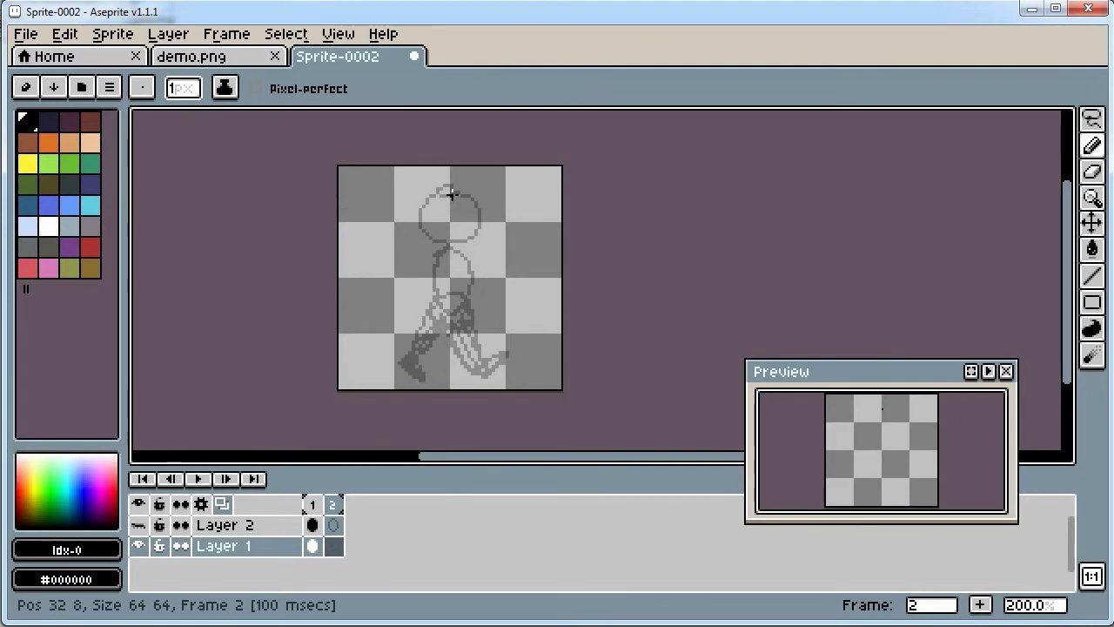
mouse_move(455, 191)
mouse_down()
mouse_move(423, 224)
mouse_move(459, 241)
mouse_move(475, 224)
mouse_move(471, 196)
mouse_move(433, 189)
mouse_up()
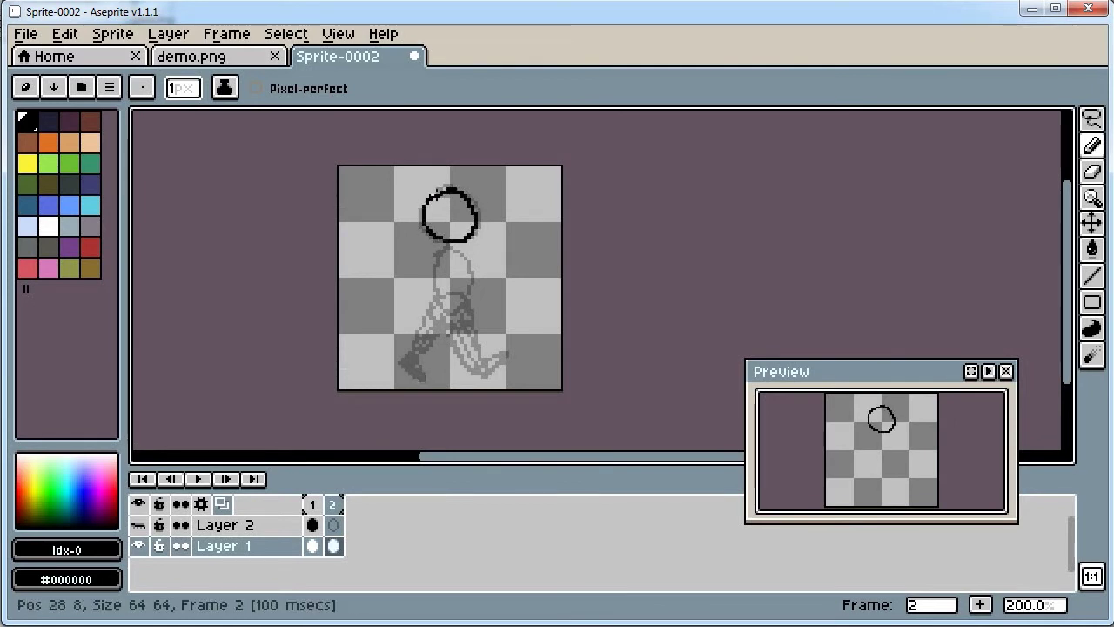
mouse_move(433, 295)
mouse_down()
mouse_move(462, 255)
mouse_move(467, 285)
mouse_move(437, 317)
mouse_move(451, 296)
mouse_move(438, 292)
mouse_move(454, 321)
mouse_move(466, 293)
mouse_up()
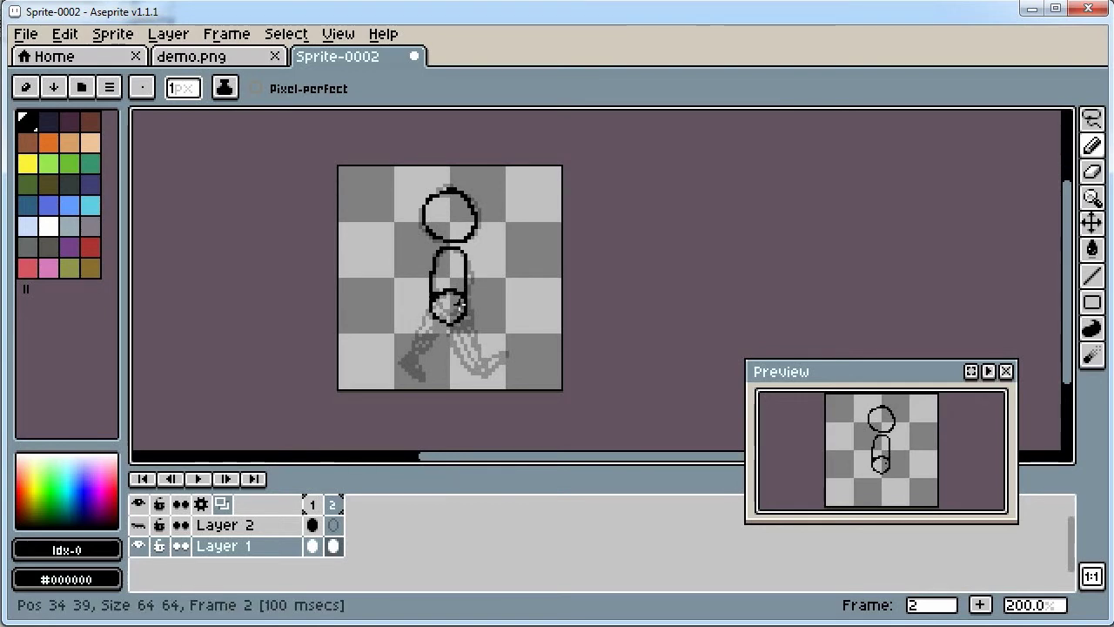
drag(433, 313, 446, 360)
drag(433, 316, 440, 362)
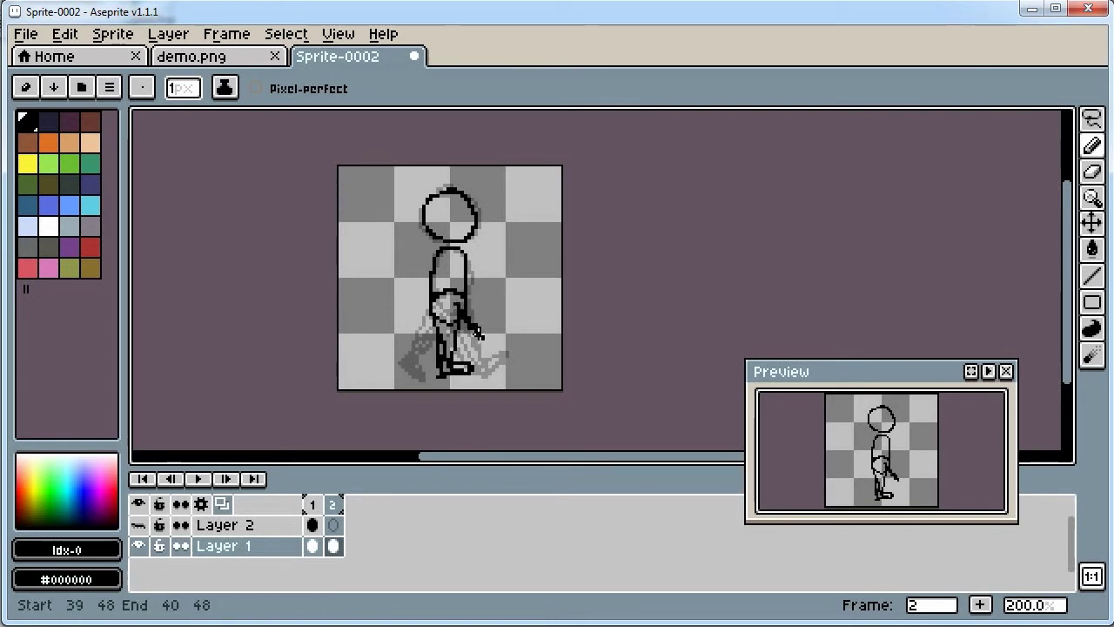
drag(421, 351, 438, 343)
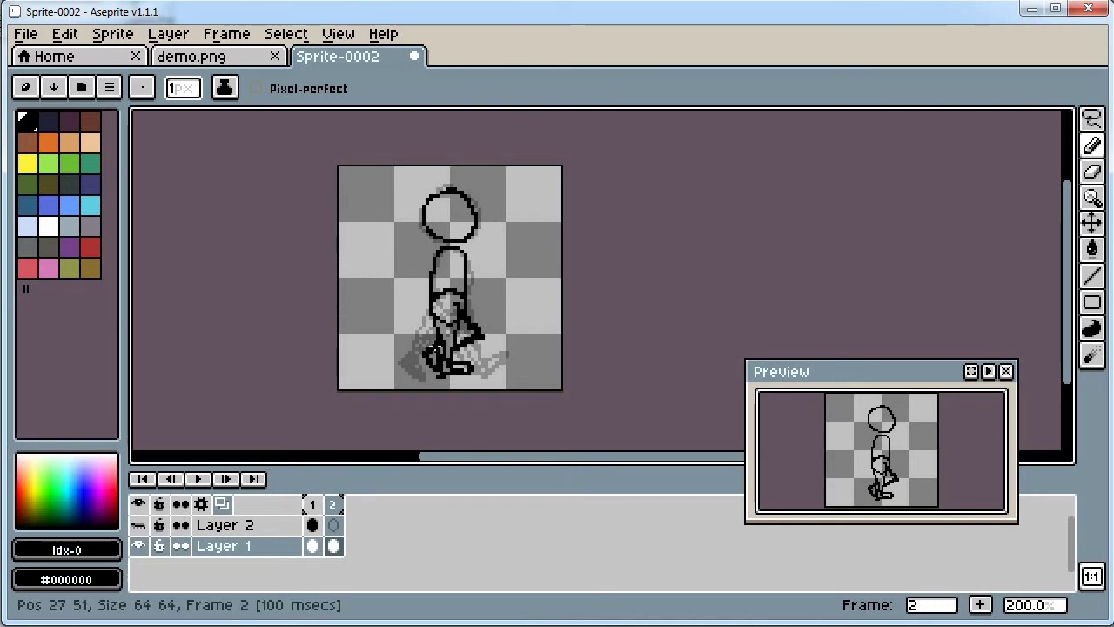
shift+click(477, 330)
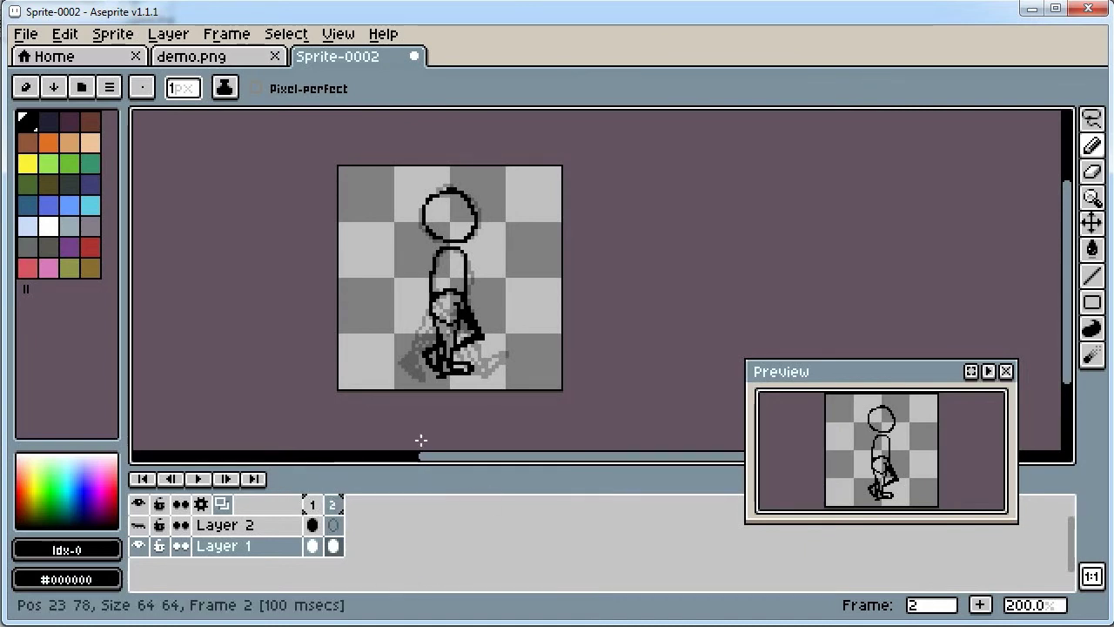
Step: Switch back and forth between frames 1 and 2 to compare the two walking poses
click(313, 505)
click(333, 505)
click(313, 504)
click(333, 507)
click(313, 505)
click(333, 507)
click(314, 505)
click(333, 507)
click(313, 505)
click(334, 506)
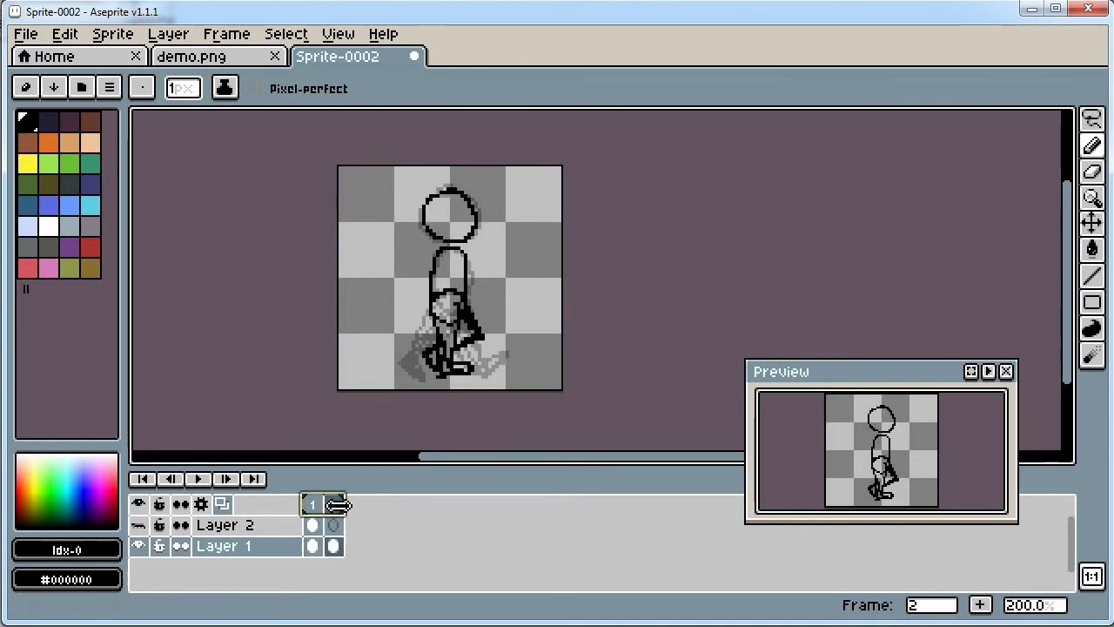
click(313, 505)
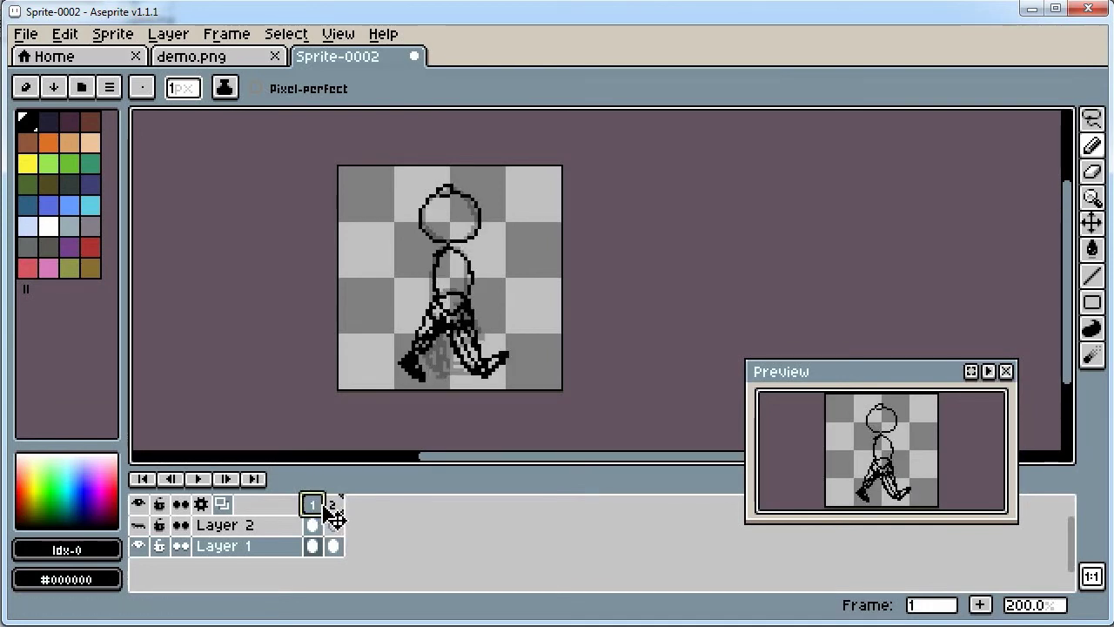
Step: Play the two-frame animation, turn off onion skinning and play the animation again without it
click(203, 481)
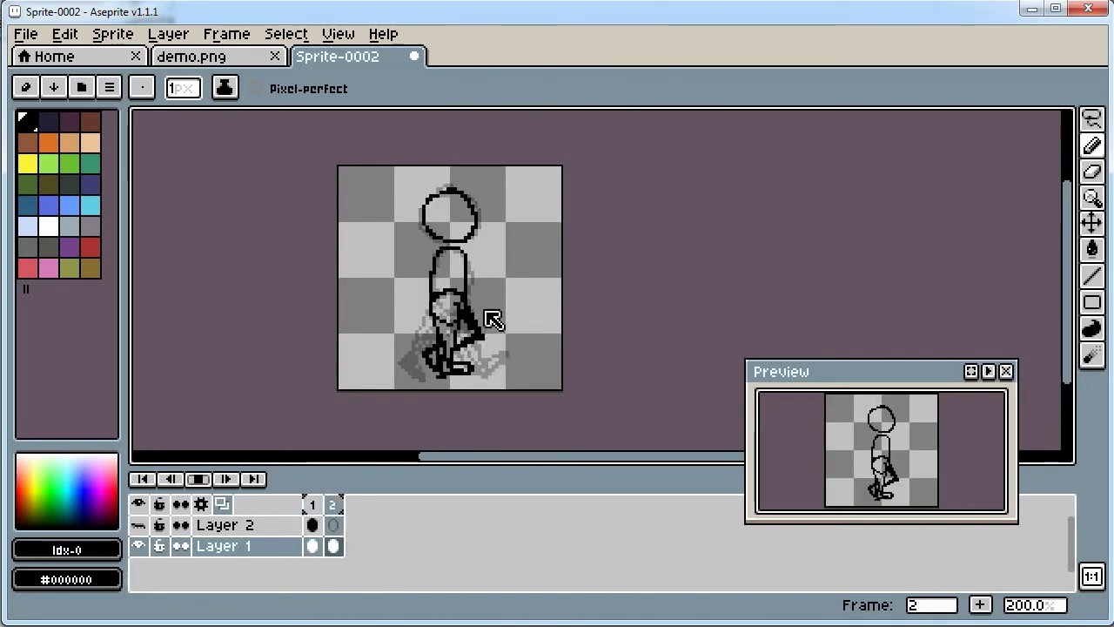
click(200, 479)
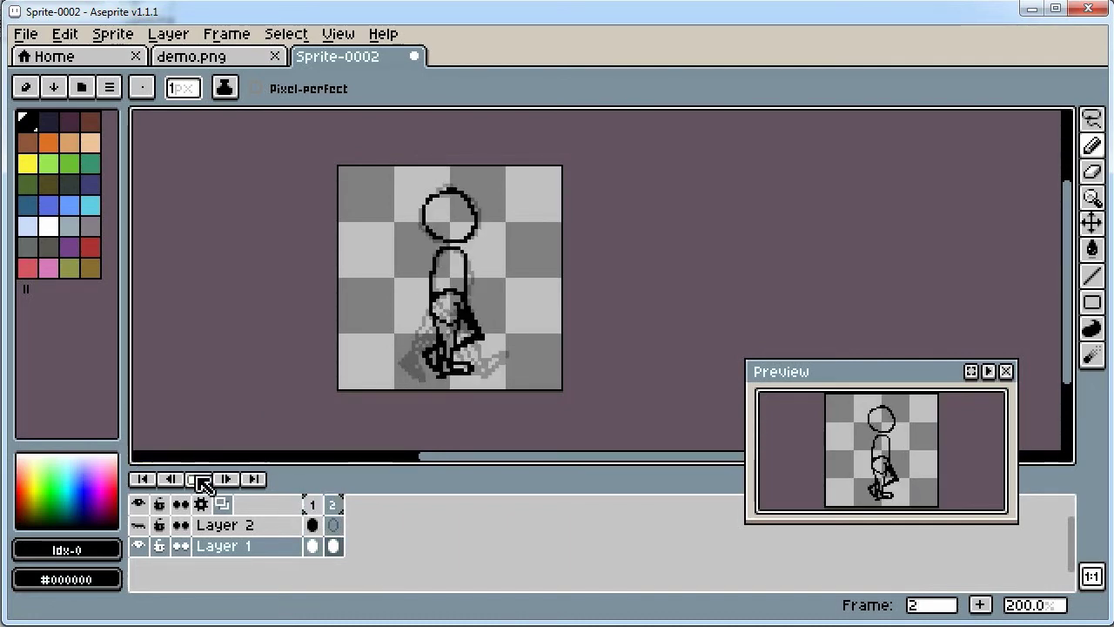
click(224, 504)
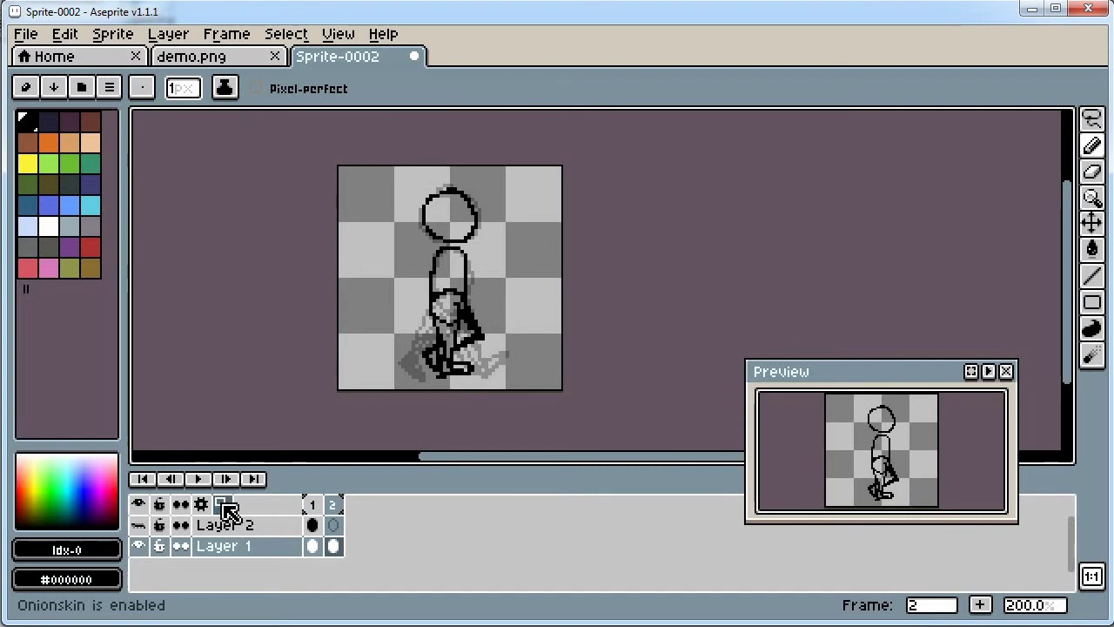
click(221, 505)
click(200, 481)
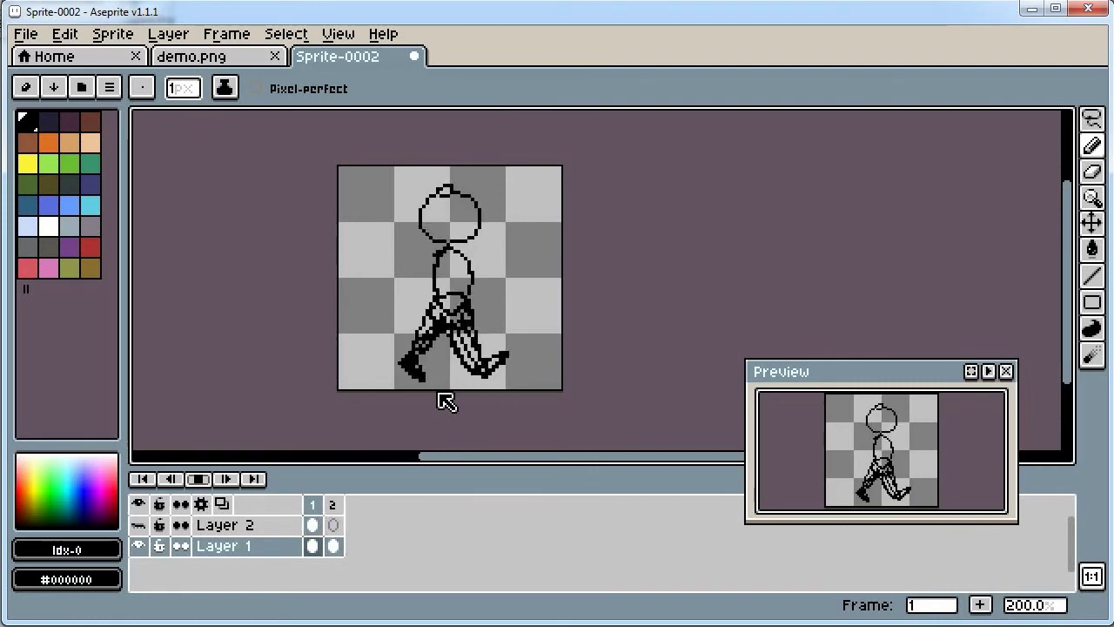
click(203, 480)
Step: Insert a new frame after frame 1 that copies its walking pose
click(315, 509)
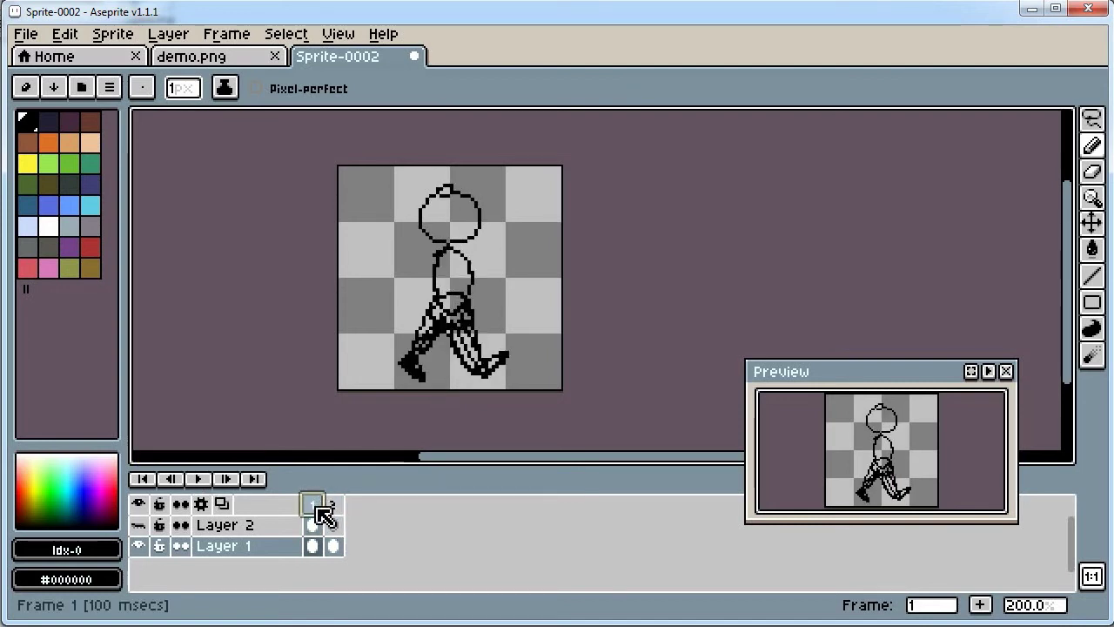
click(249, 35)
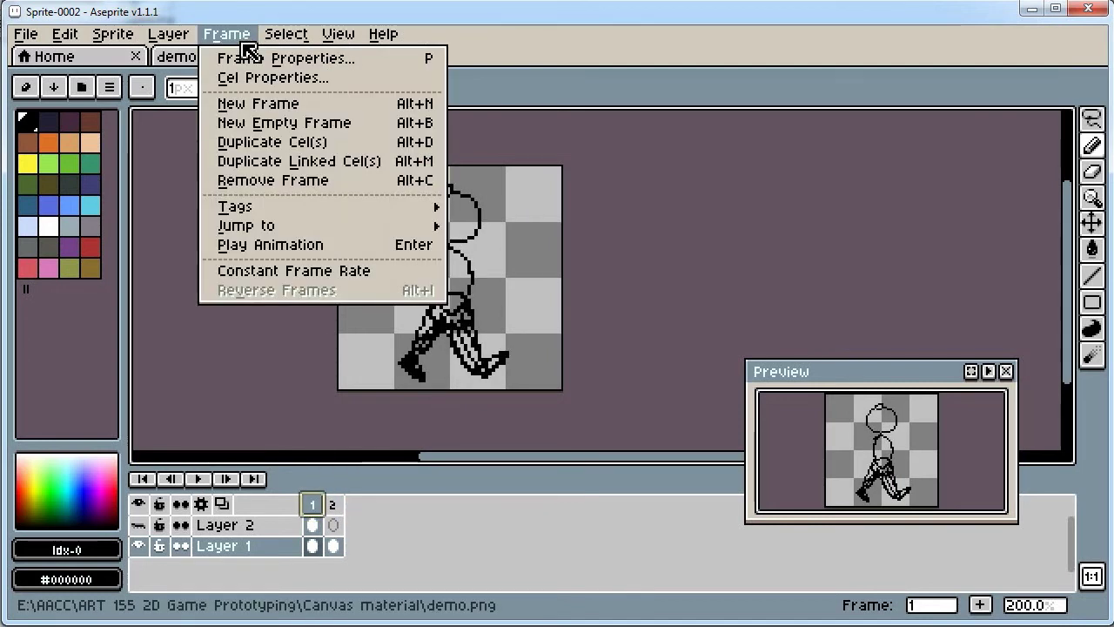
click(296, 112)
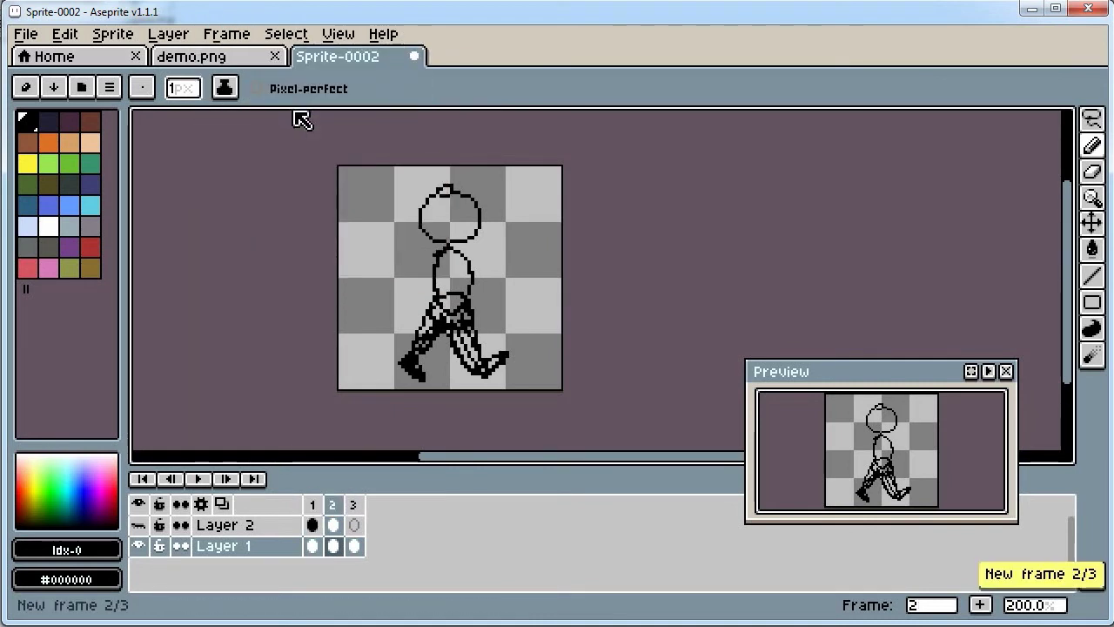
click(315, 506)
Step: Select frame 3 and add a new frame after it that copies its pose
click(354, 504)
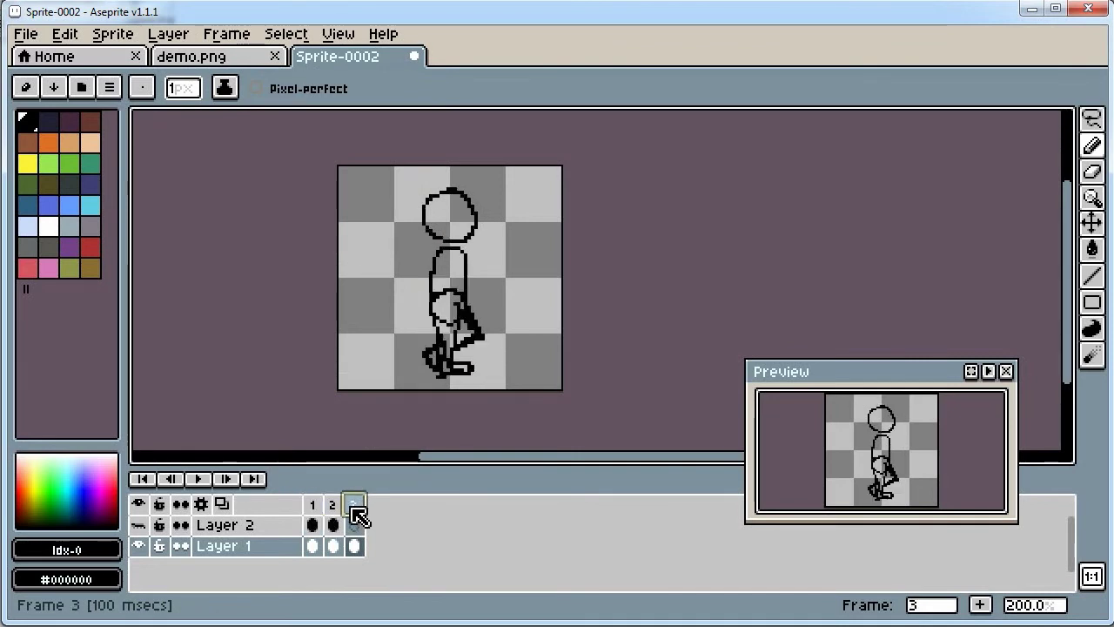
click(234, 36)
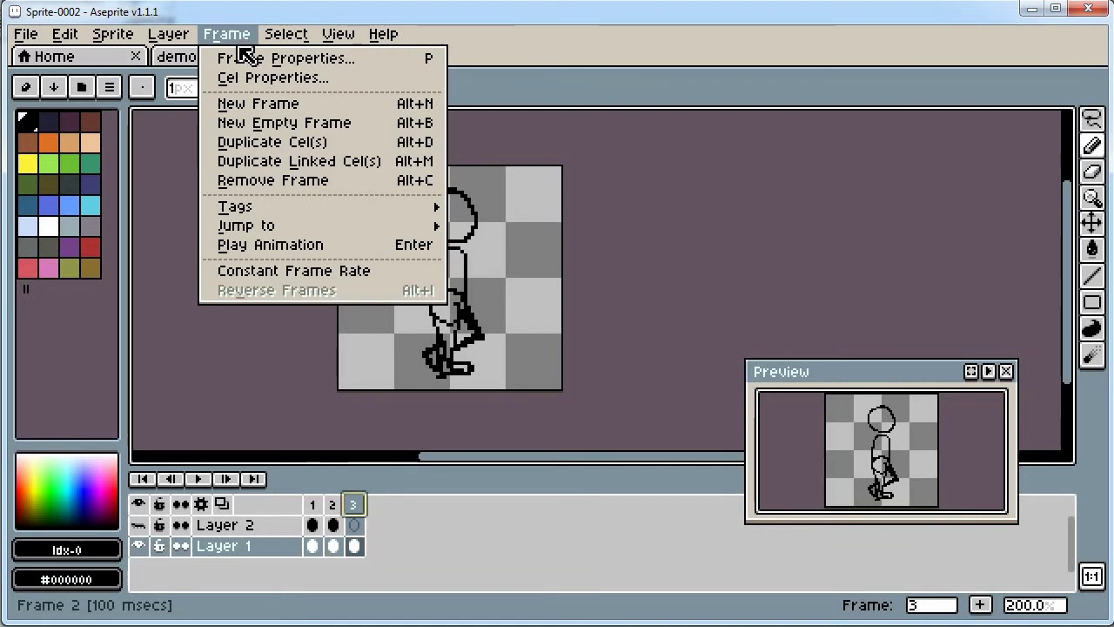
mouse_move(285, 34)
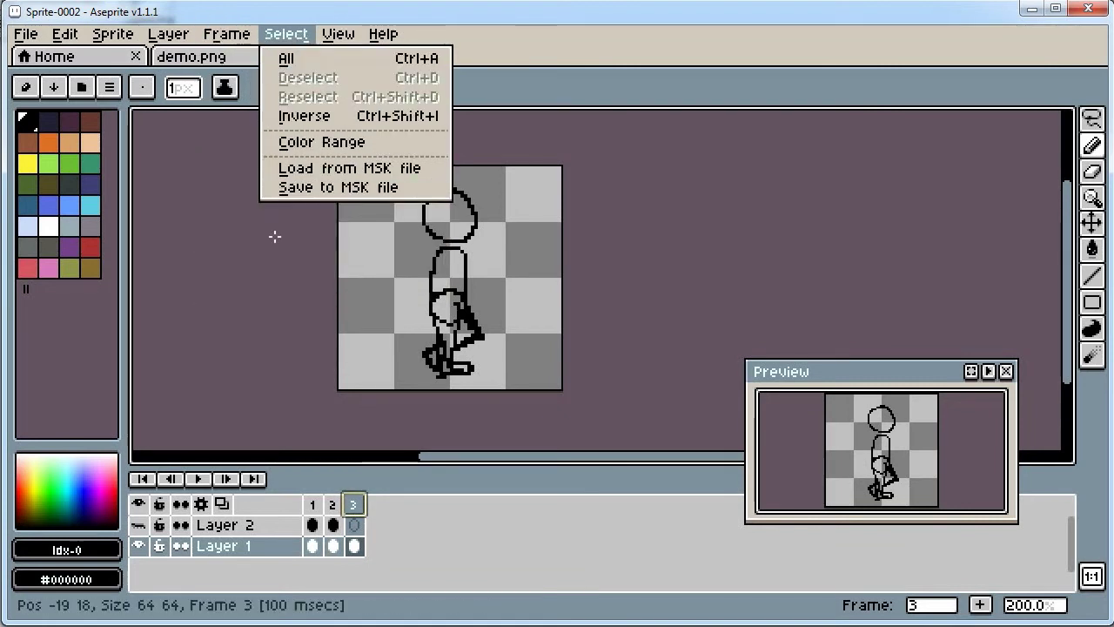
mouse_move(230, 37)
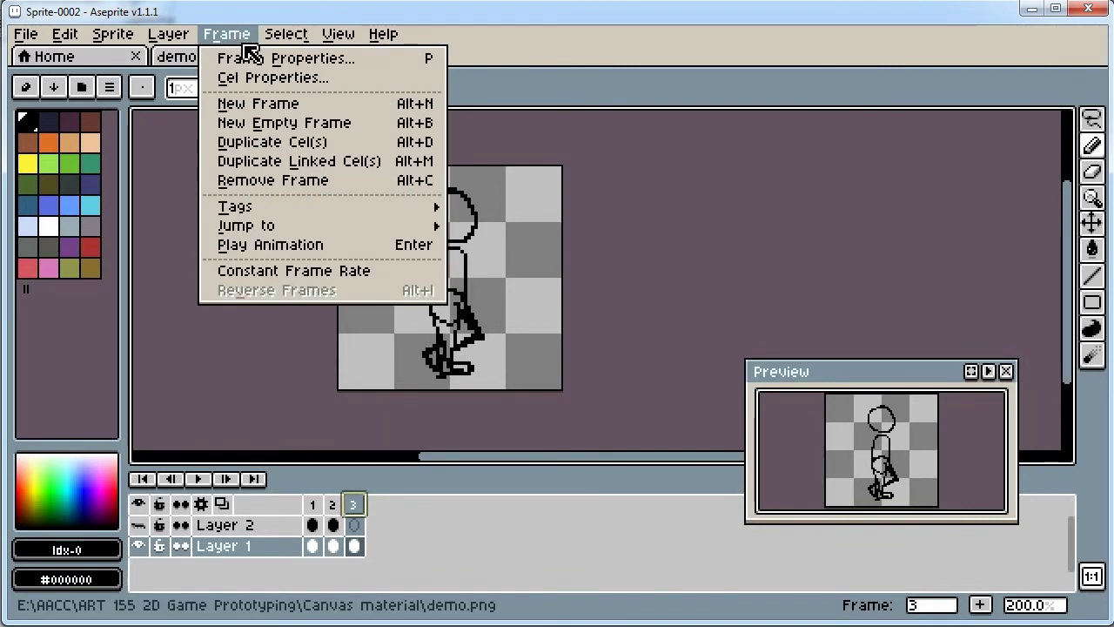
click(383, 540)
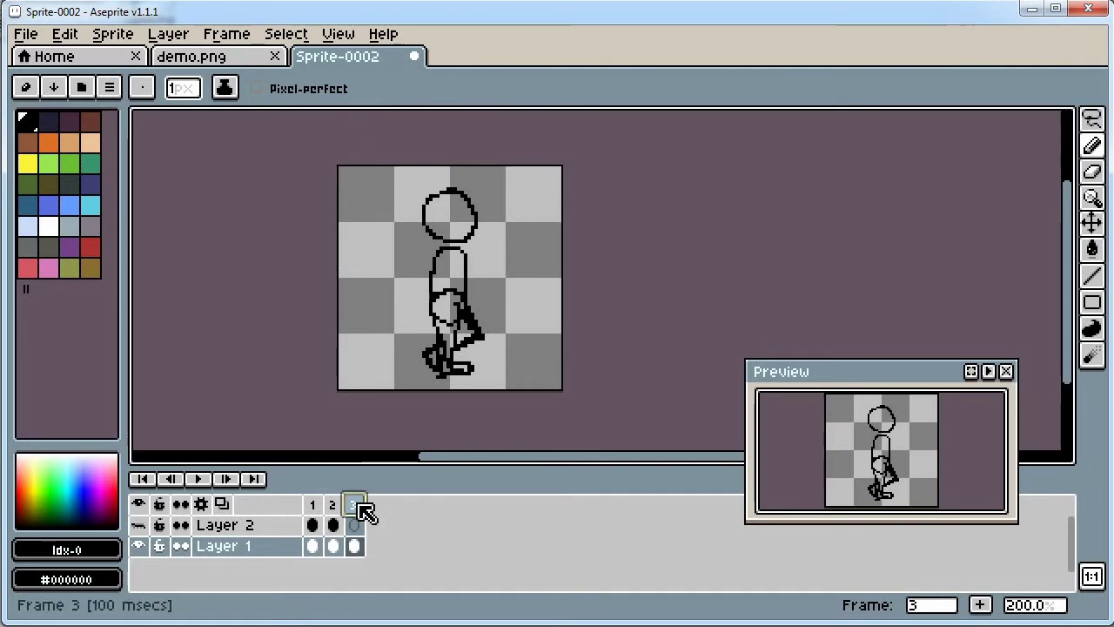
click(237, 35)
click(277, 108)
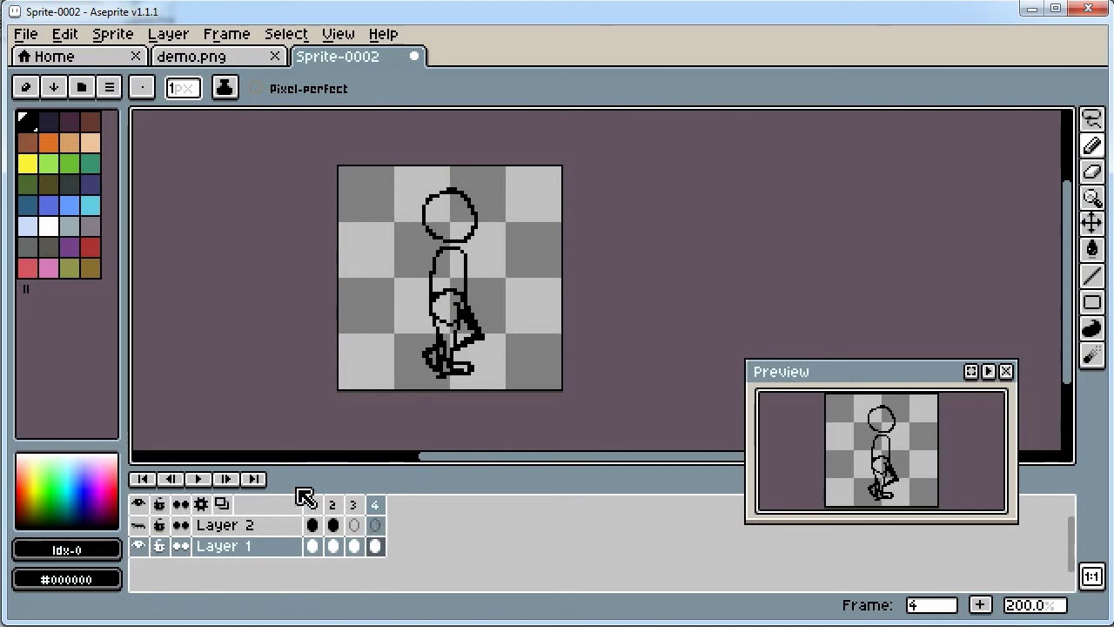
Step: Play and stop the four-frame animation, and delete the Layer 1 drawing in frame 2
click(199, 480)
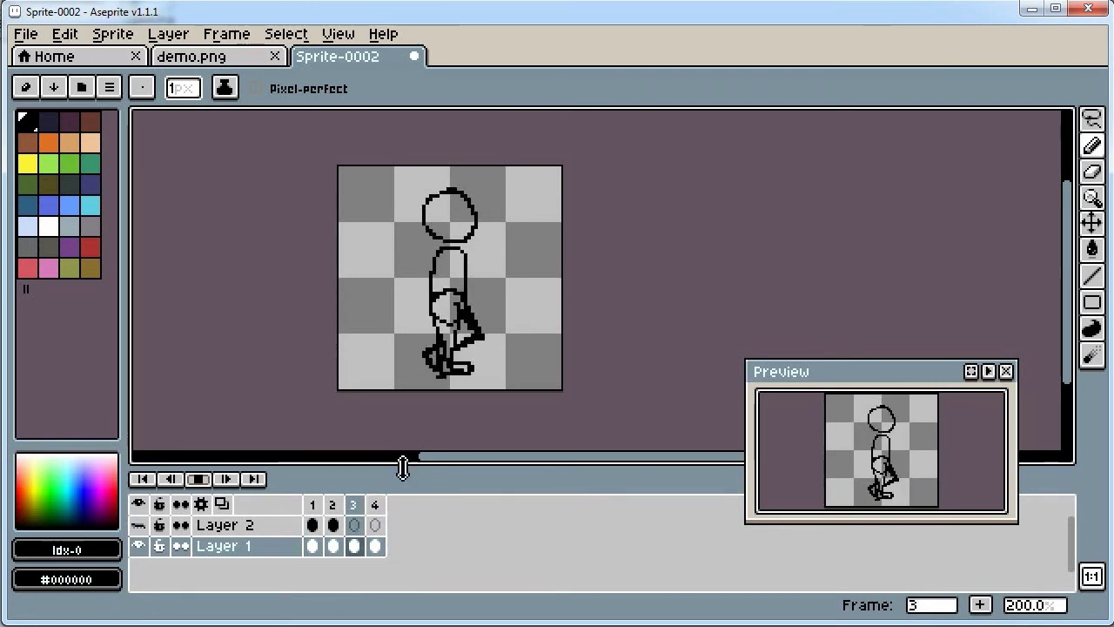
click(198, 479)
click(320, 503)
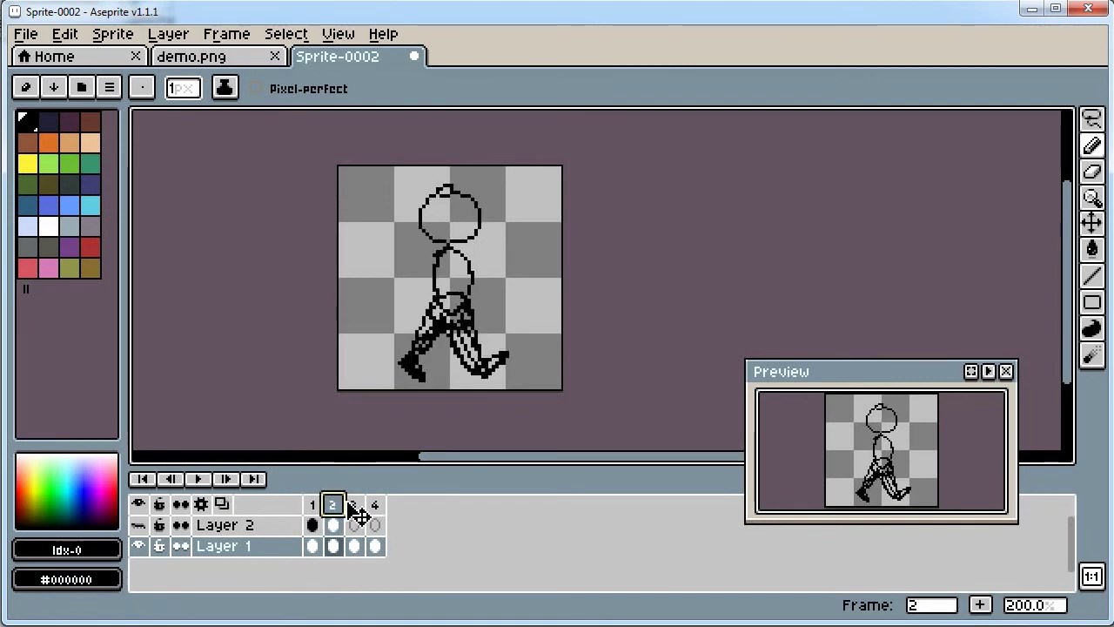
click(352, 505)
click(334, 545)
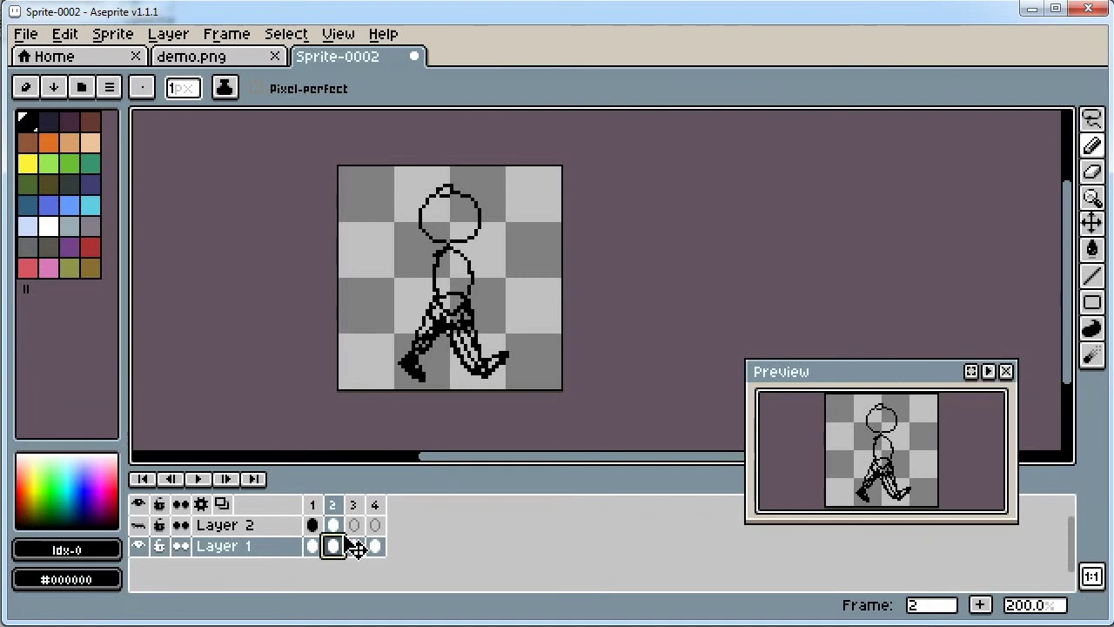
key(Delete)
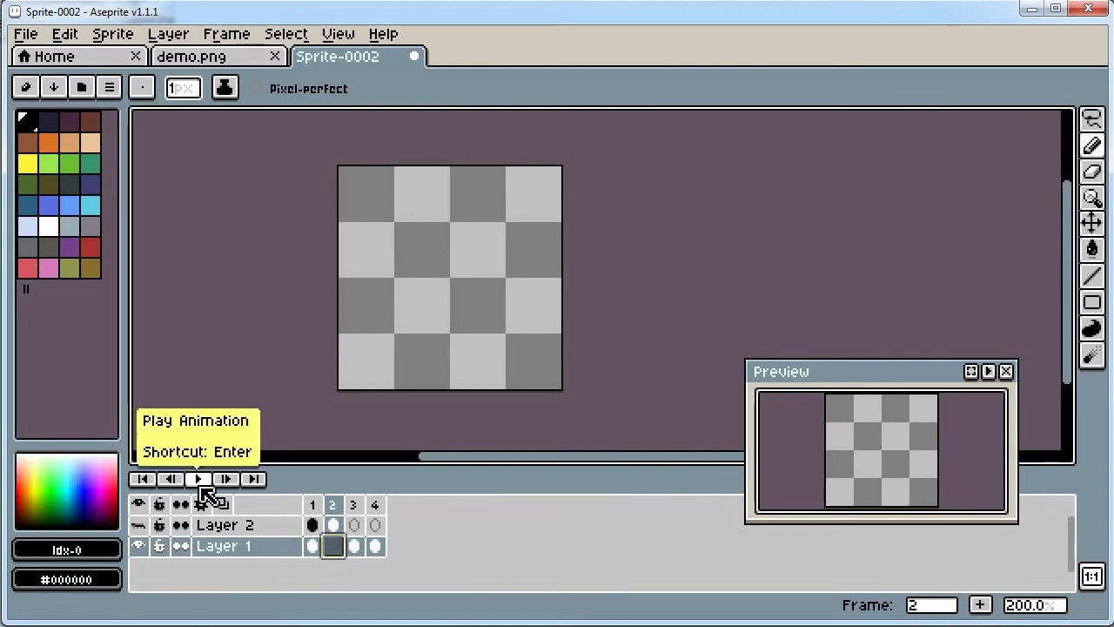
Step: Turn on onion skinning over frames 1 to 3 and sketch the figure's head, torso and hips in frame 2
click(222, 503)
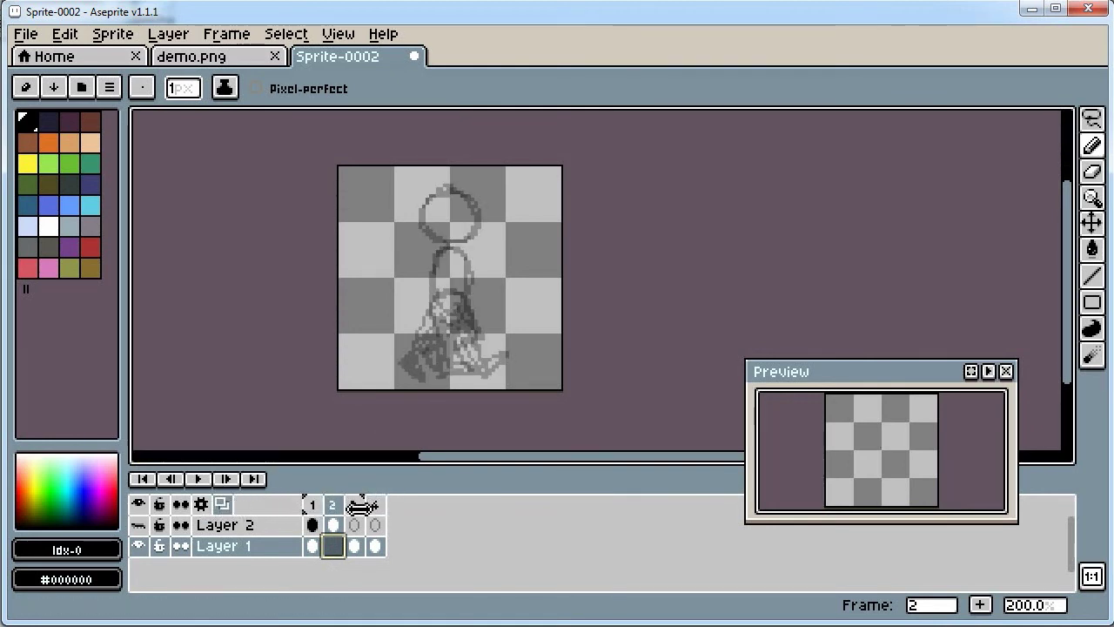
mouse_move(363, 502)
mouse_down()
mouse_move(333, 500)
mouse_move(380, 492)
mouse_move(365, 502)
mouse_up()
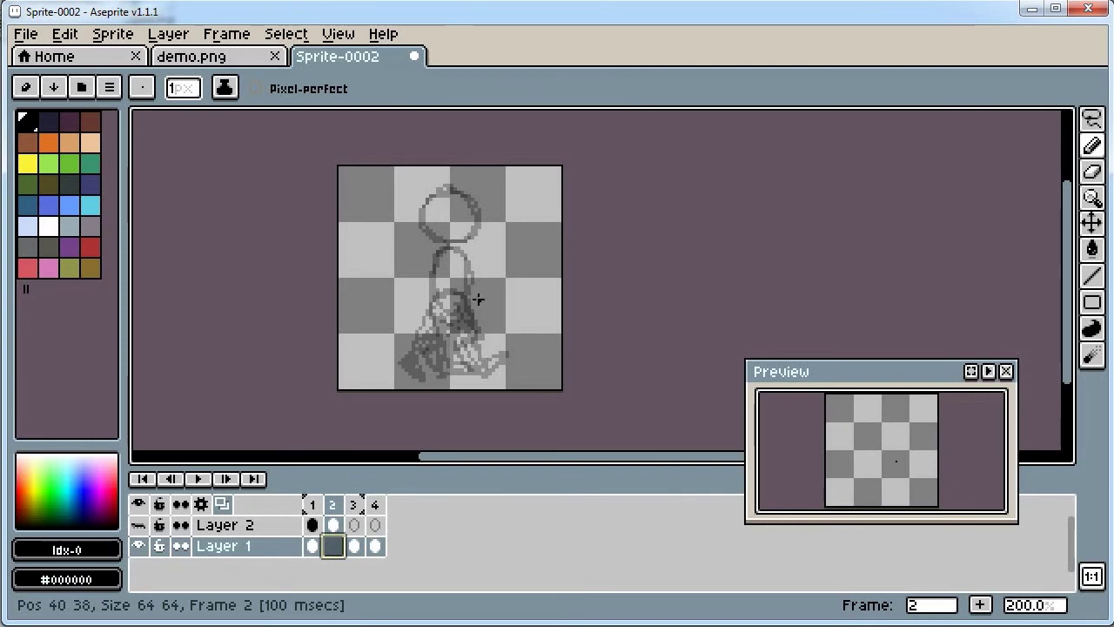
mouse_move(449, 187)
mouse_down()
mouse_move(419, 205)
mouse_move(444, 235)
mouse_move(471, 226)
mouse_up()
mouse_move(433, 296)
mouse_down()
mouse_move(463, 267)
mouse_move(466, 291)
mouse_move(444, 309)
mouse_move(438, 294)
mouse_move(457, 323)
mouse_move(442, 294)
mouse_up()
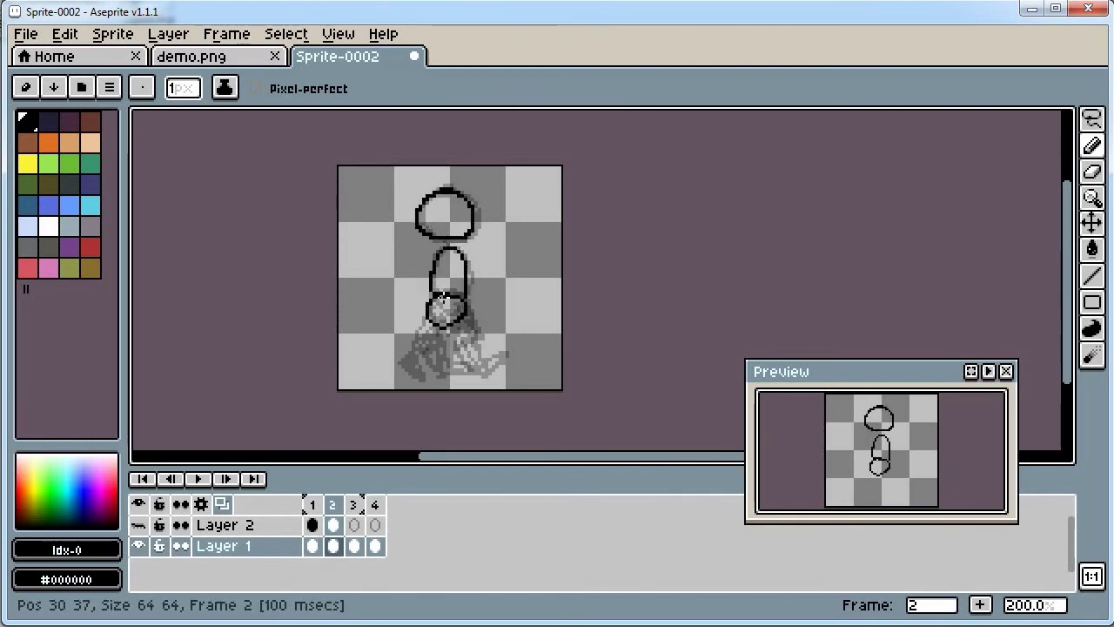
Step: Draw the in-between legs in frame 2, with the front foot planted and the back leg bent behind with a filled-in foot
mouse_move(333, 506)
mouse_down()
mouse_move(312, 505)
mouse_move(364, 505)
mouse_up()
click(335, 506)
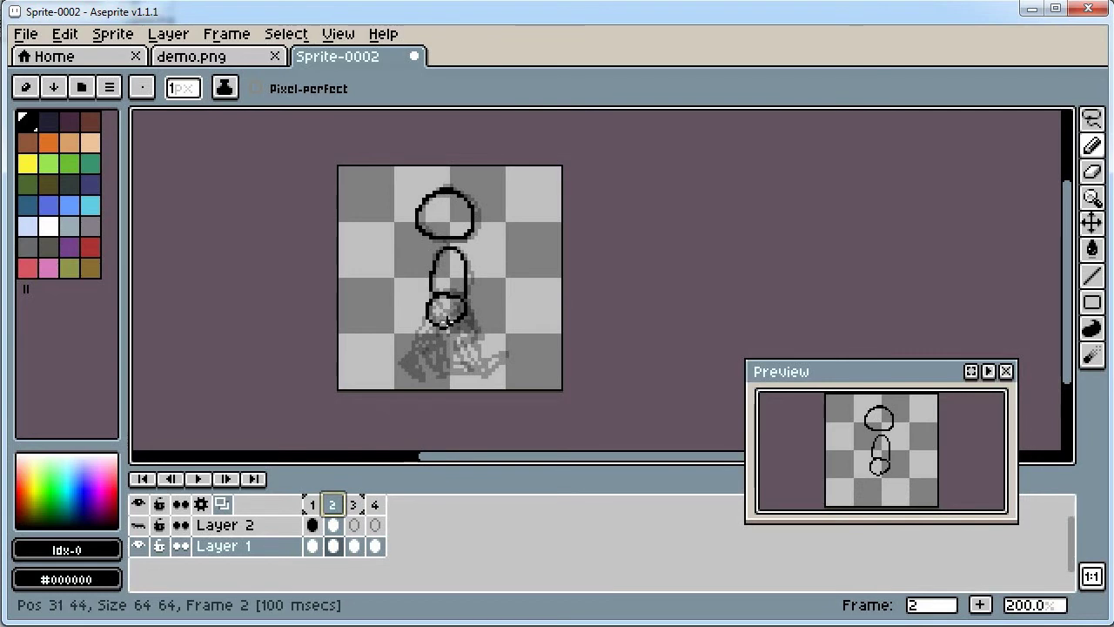
drag(439, 326, 443, 347)
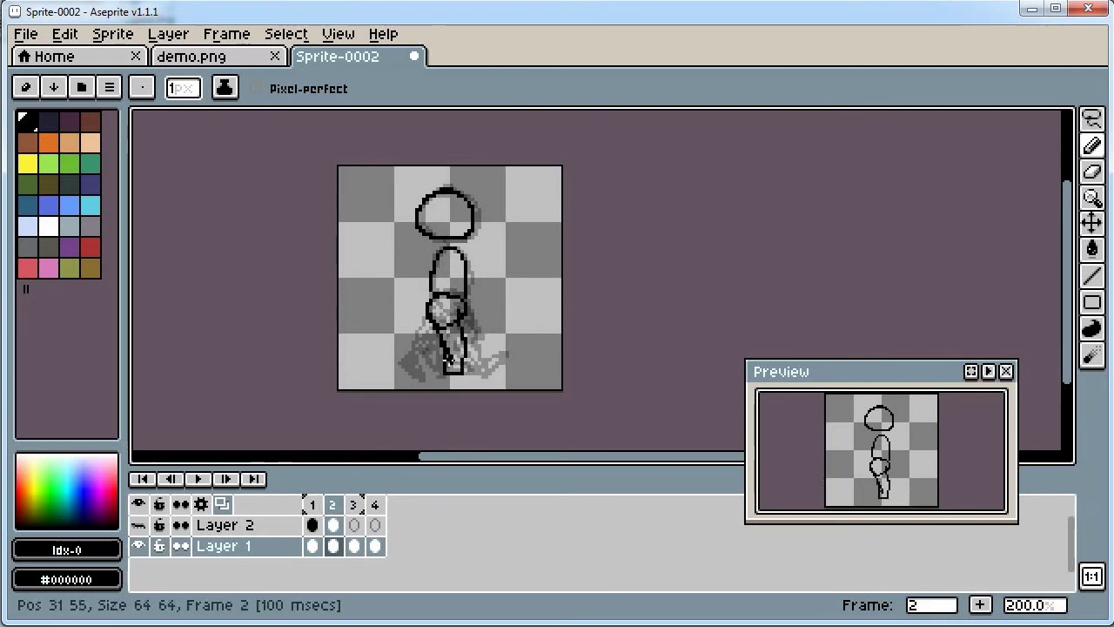
drag(430, 338, 419, 373)
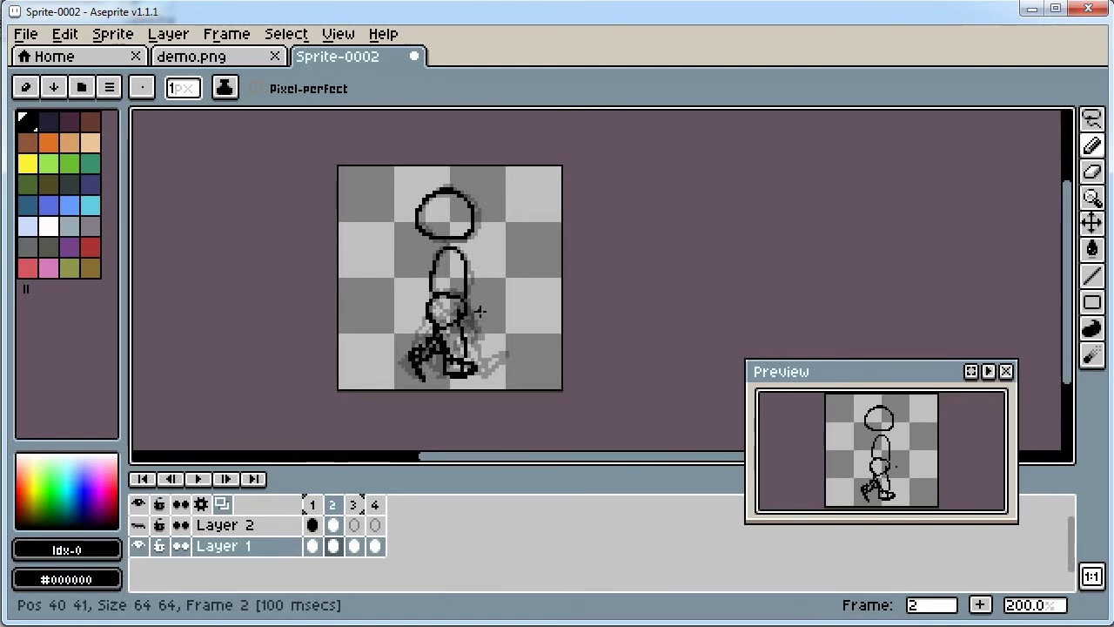
drag(418, 355, 422, 366)
drag(461, 310, 461, 324)
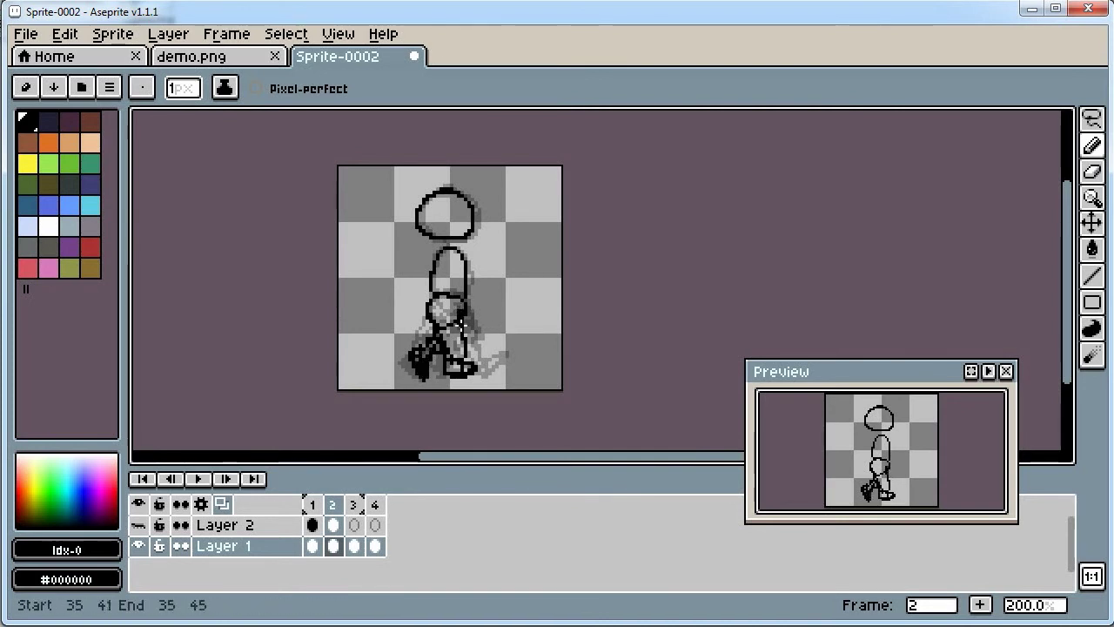
Step: Turn off onion skinning, scrub through the frames and play the four-frame walk animation before stopping it
drag(338, 508, 361, 505)
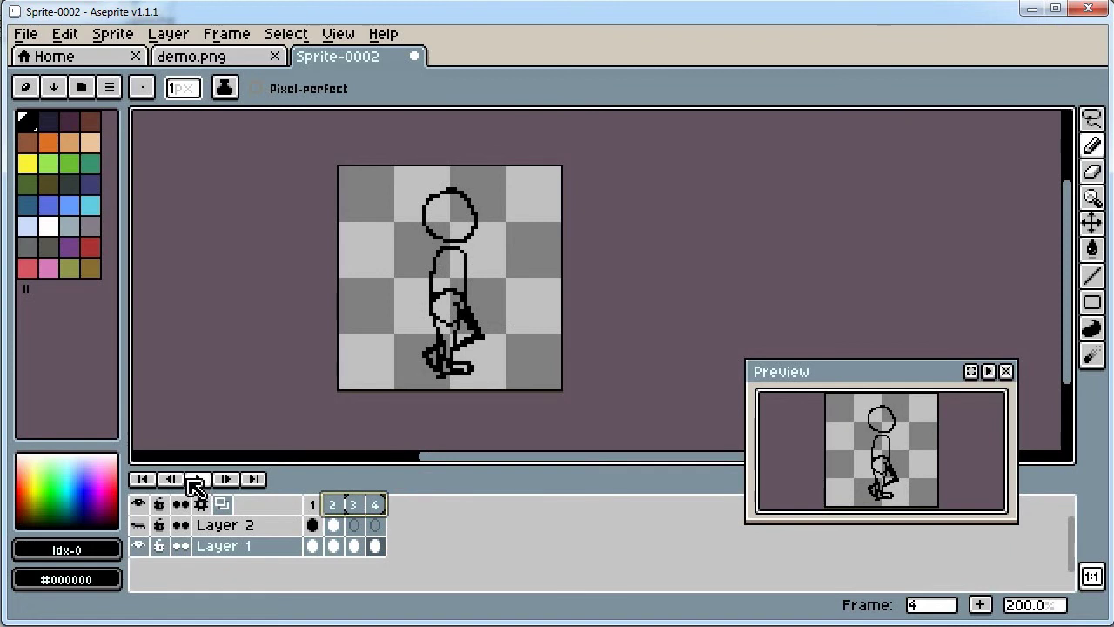
drag(315, 505, 364, 510)
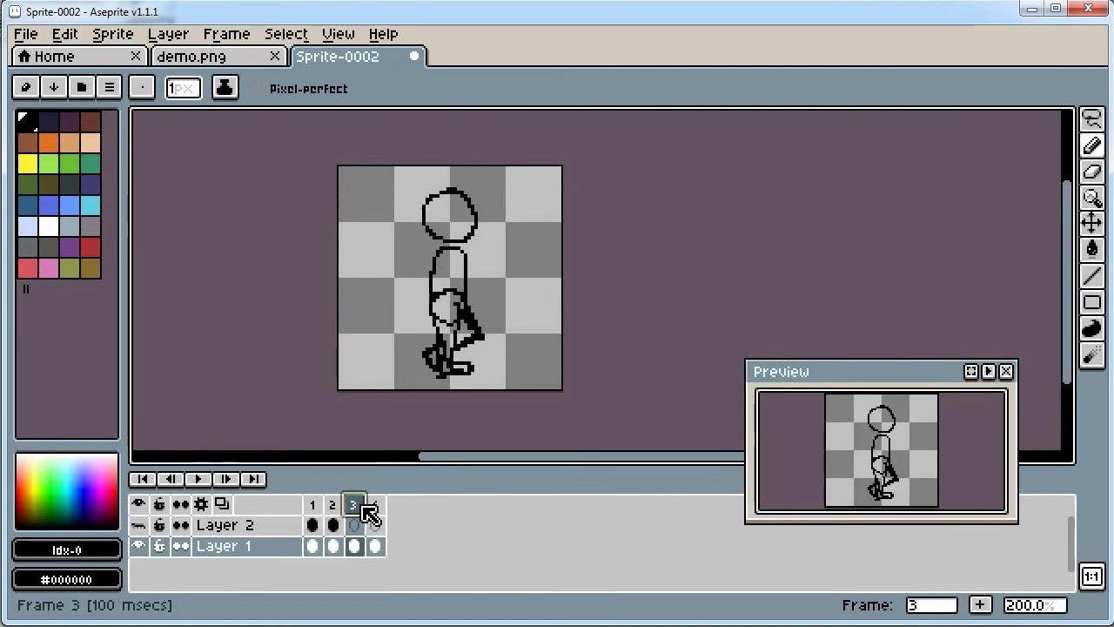
drag(359, 513, 326, 510)
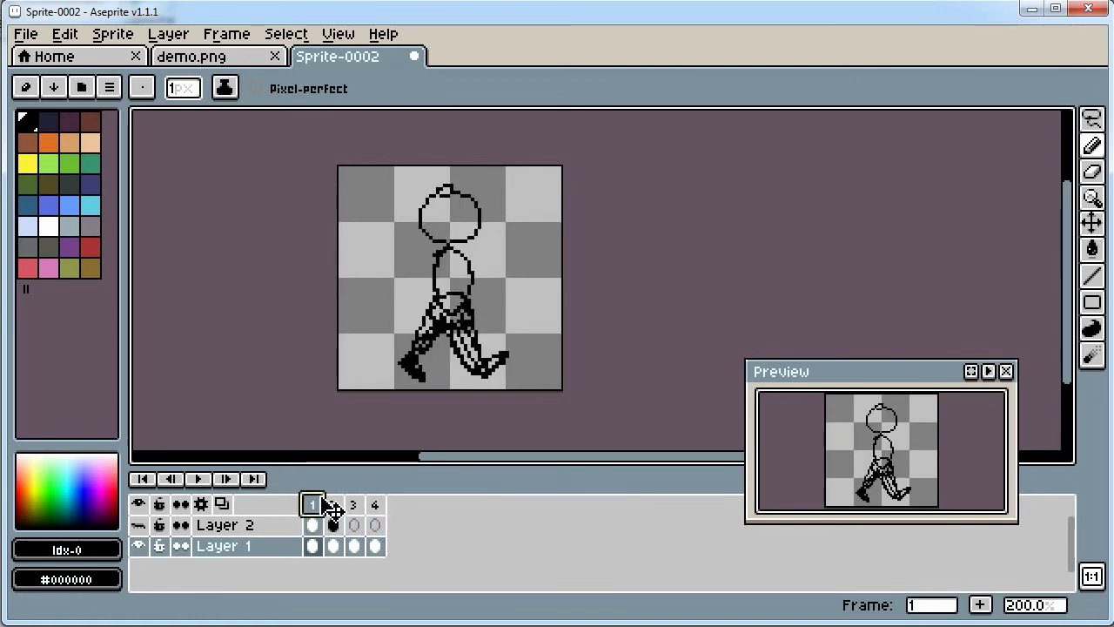
click(208, 479)
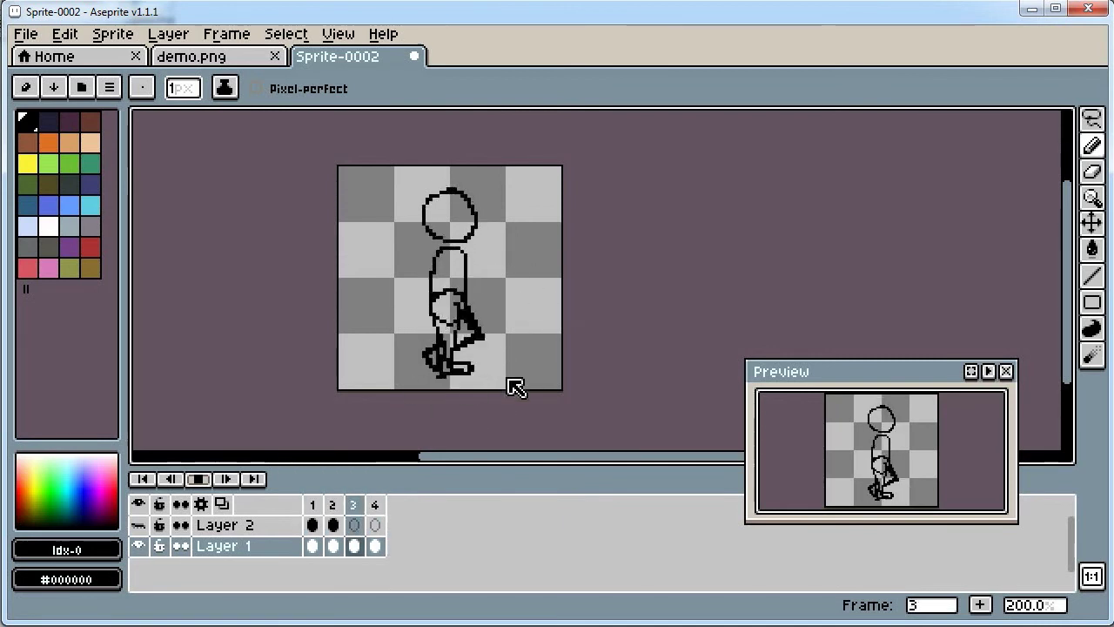
click(200, 477)
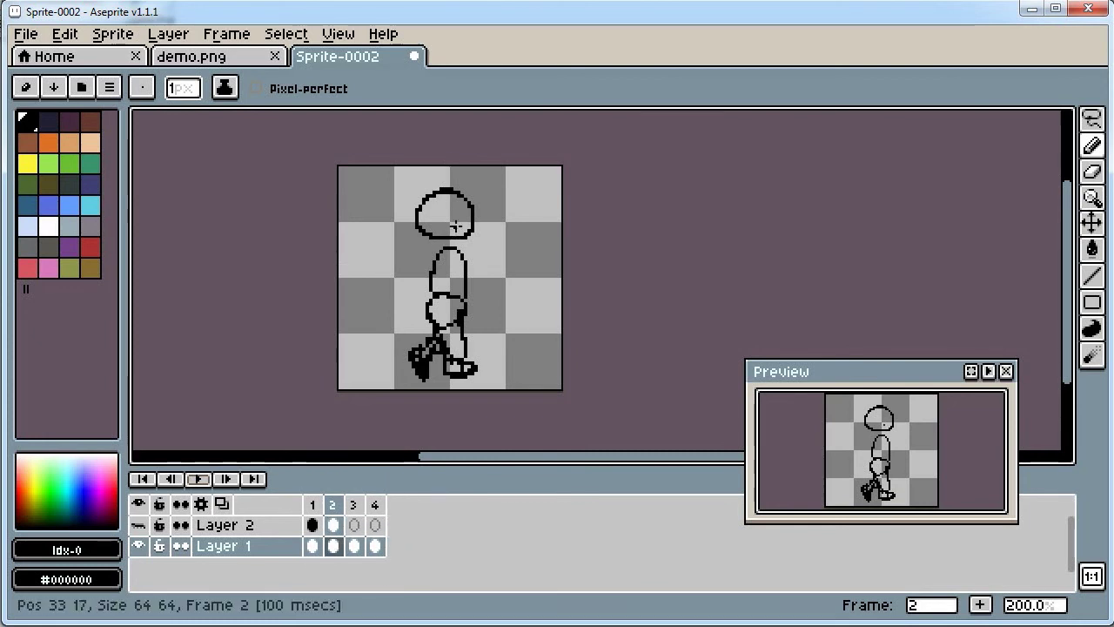
Step: Save the sprite in the Canvas material folder as an aseprite file named demo walk
click(32, 36)
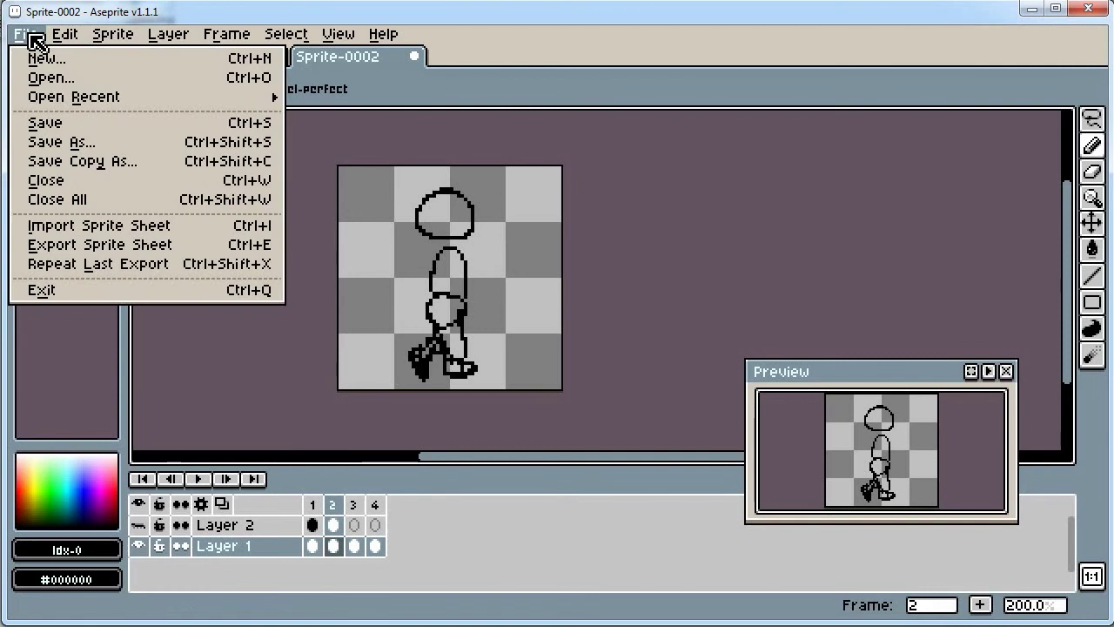
click(68, 146)
click(361, 564)
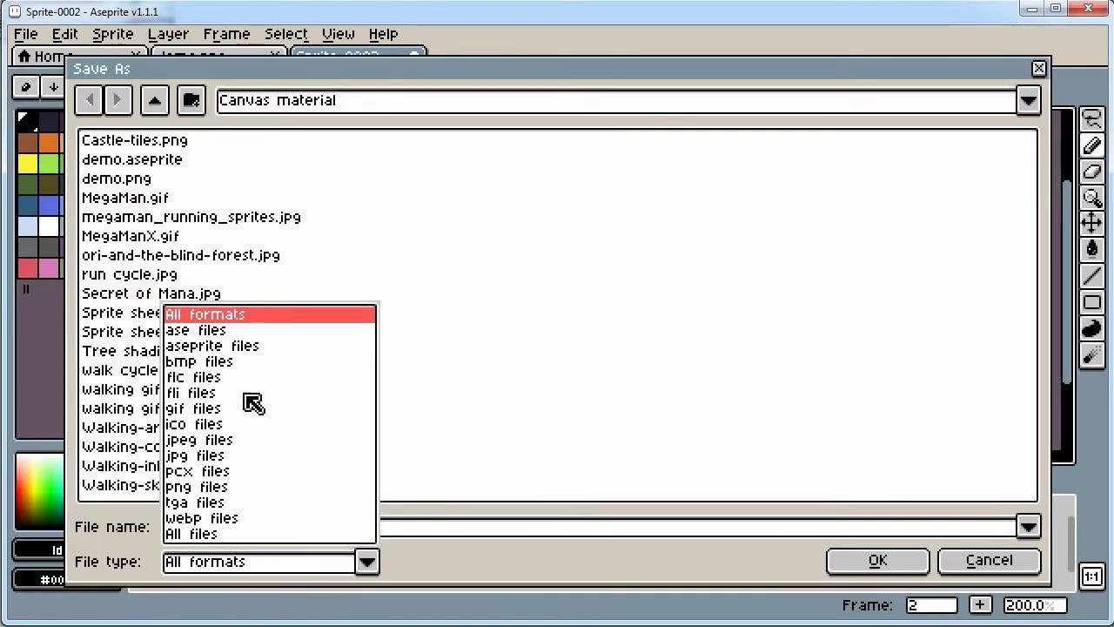
click(215, 347)
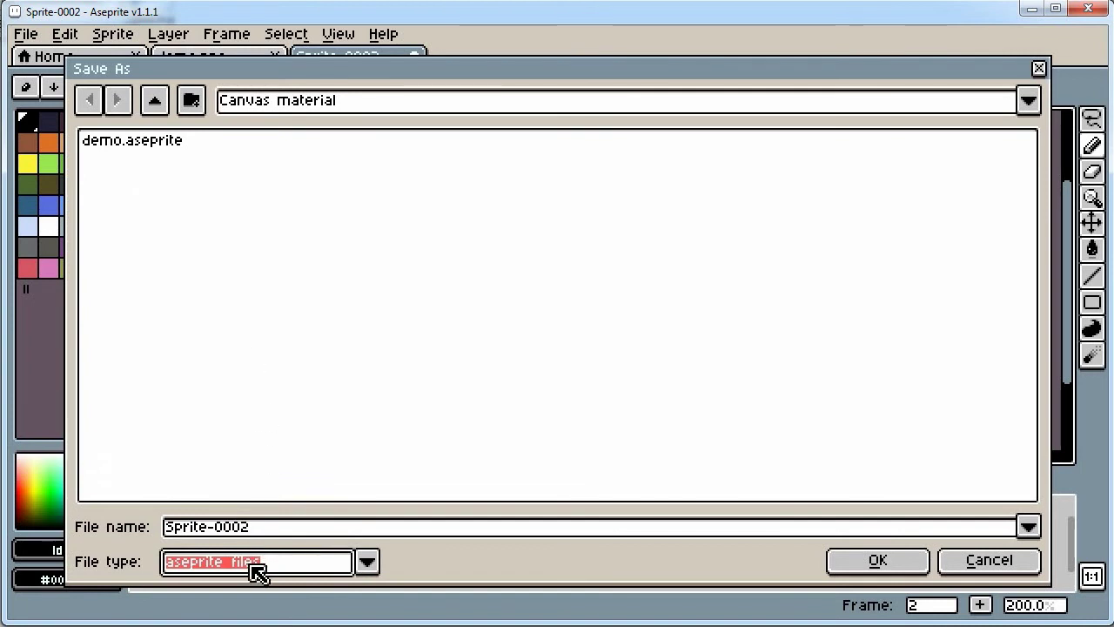
drag(279, 534, 142, 533)
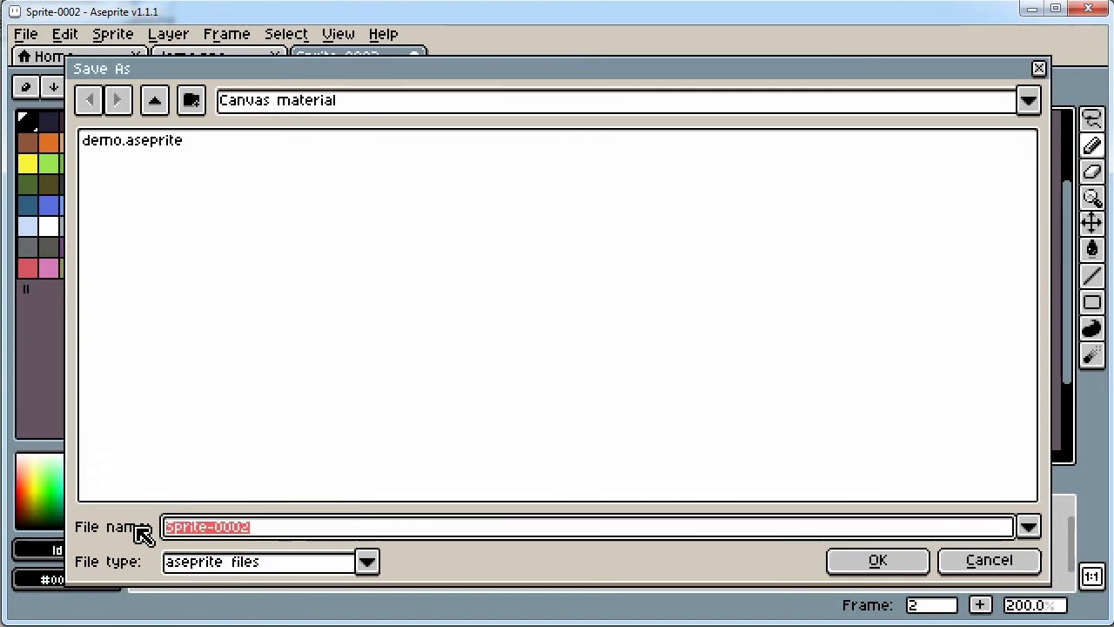
text(demo walk)
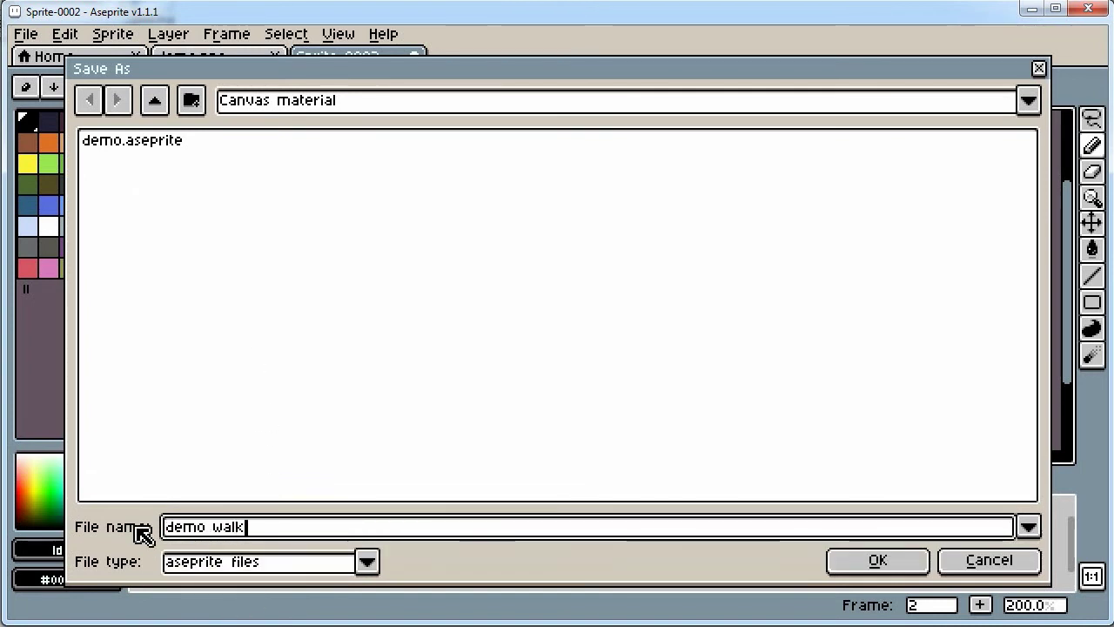
click(879, 561)
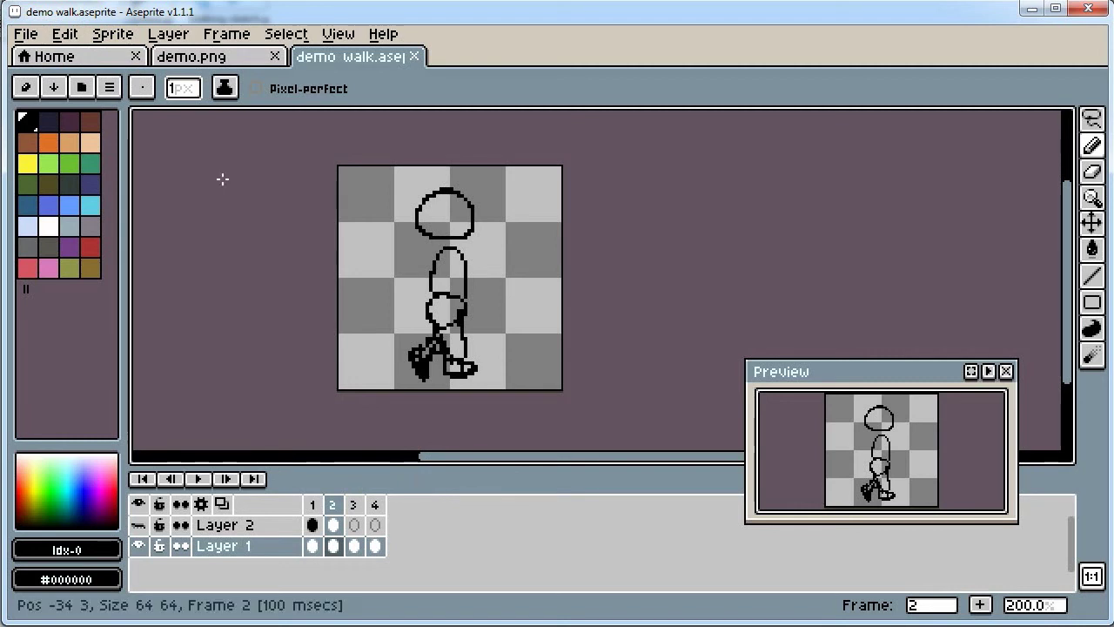
Step: Export the visible layers and all frames as a Horizontal Strip sprite sheet named demo walk.png
click(31, 37)
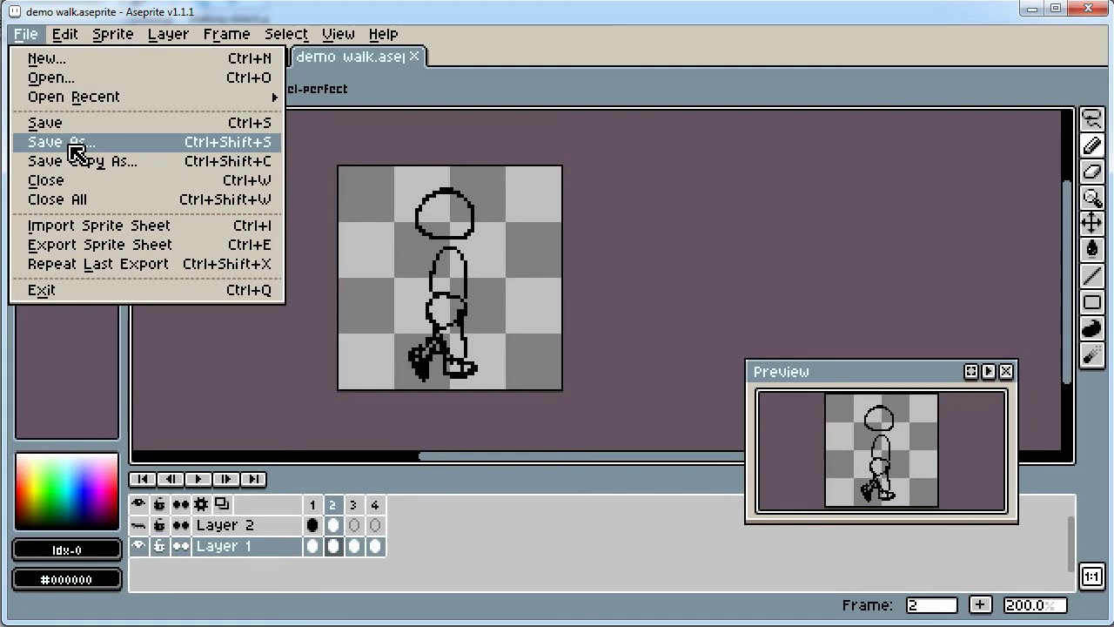
click(65, 254)
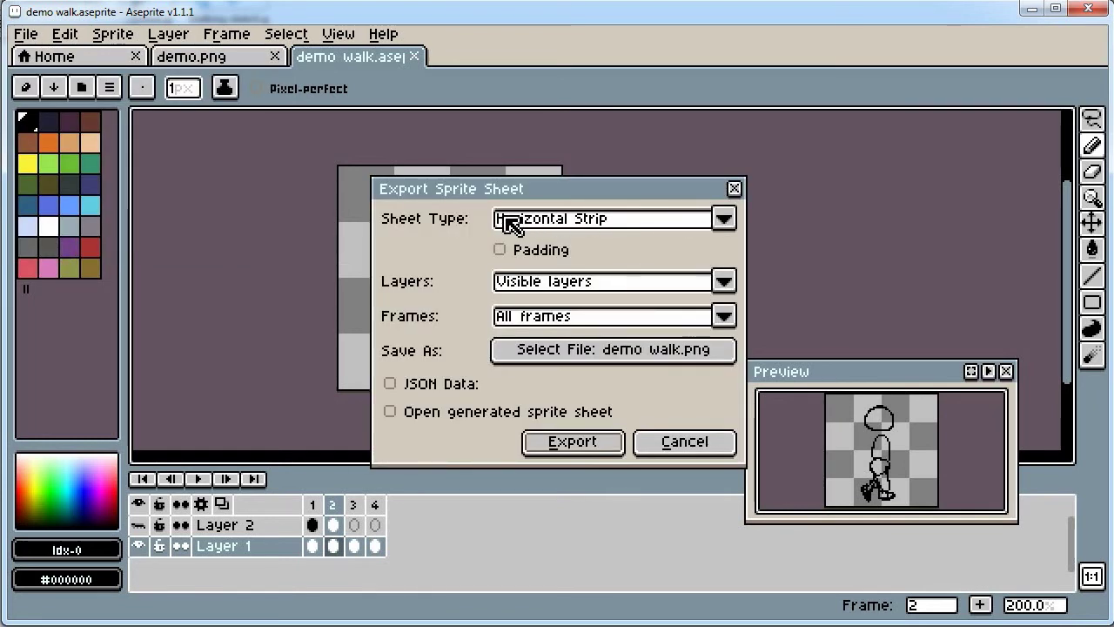
click(725, 219)
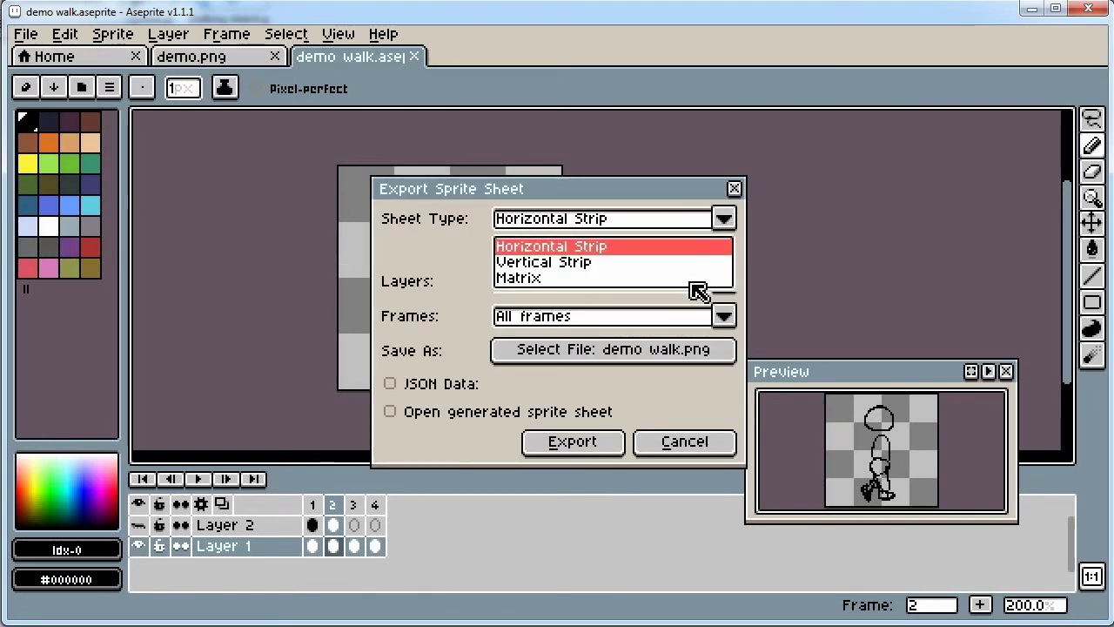
click(726, 219)
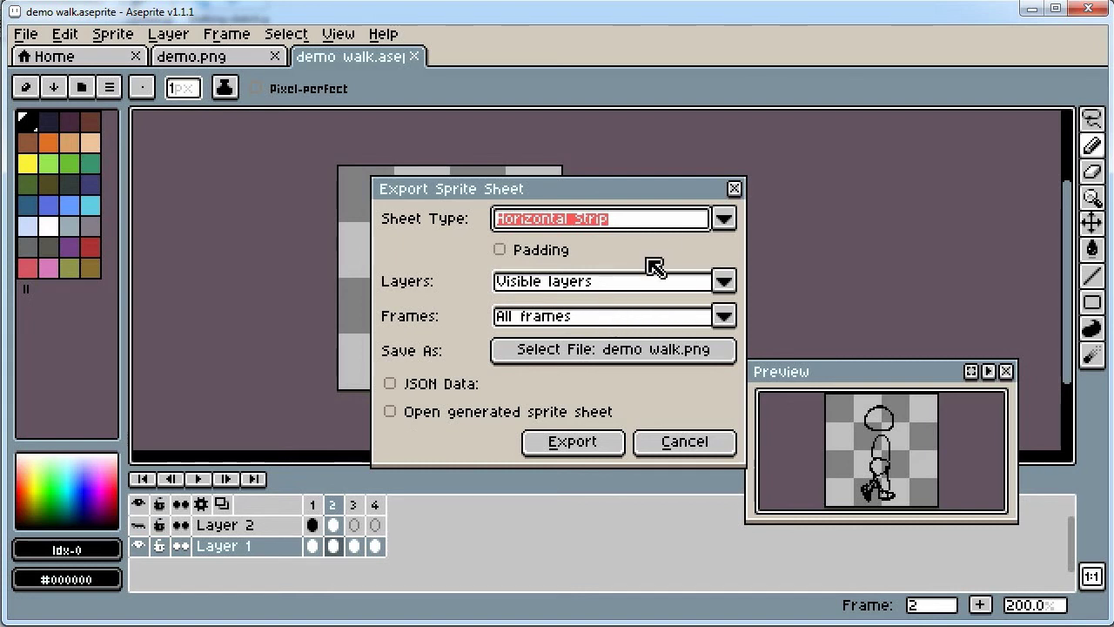
click(716, 356)
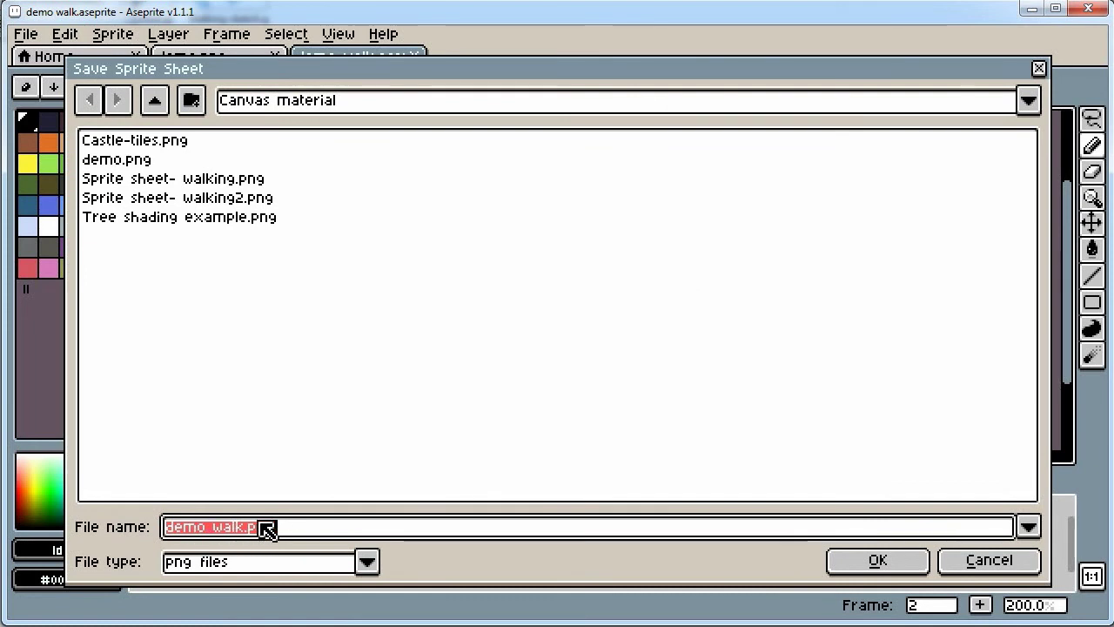
click(989, 561)
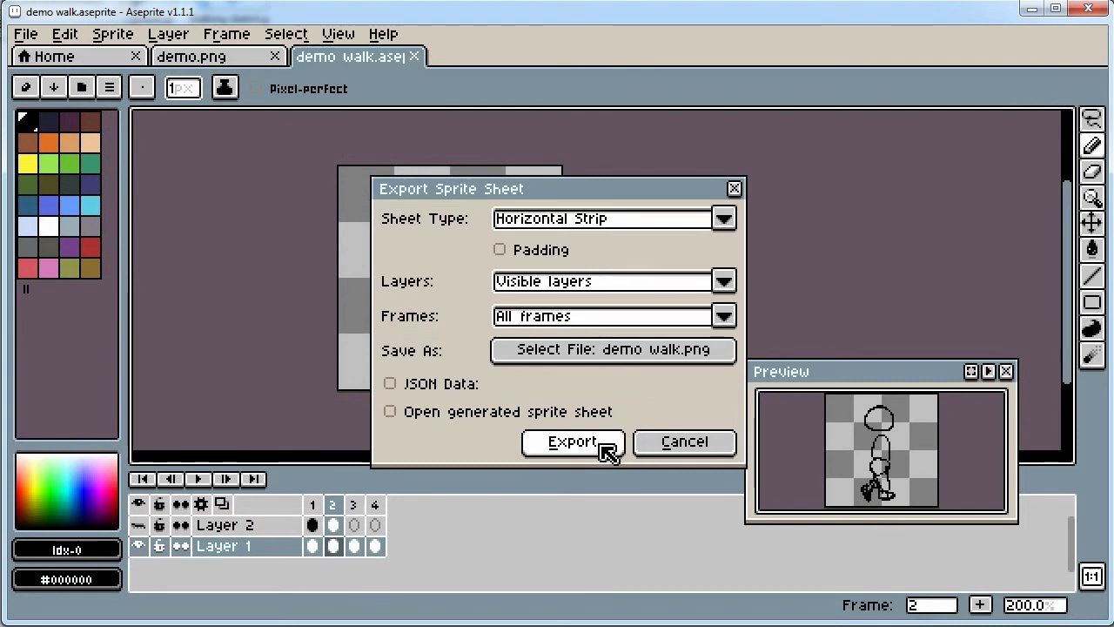
click(601, 444)
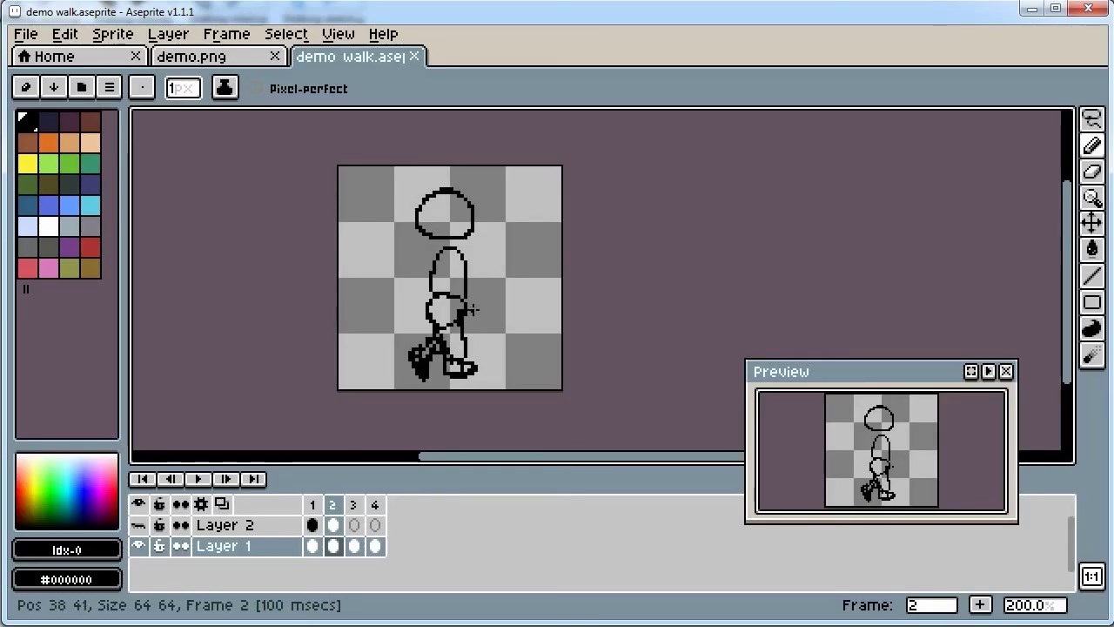
Step: Play and stop the walk animation, and save it as demo walk.gif with Animation Loop on, accepting the loss of layers
click(199, 479)
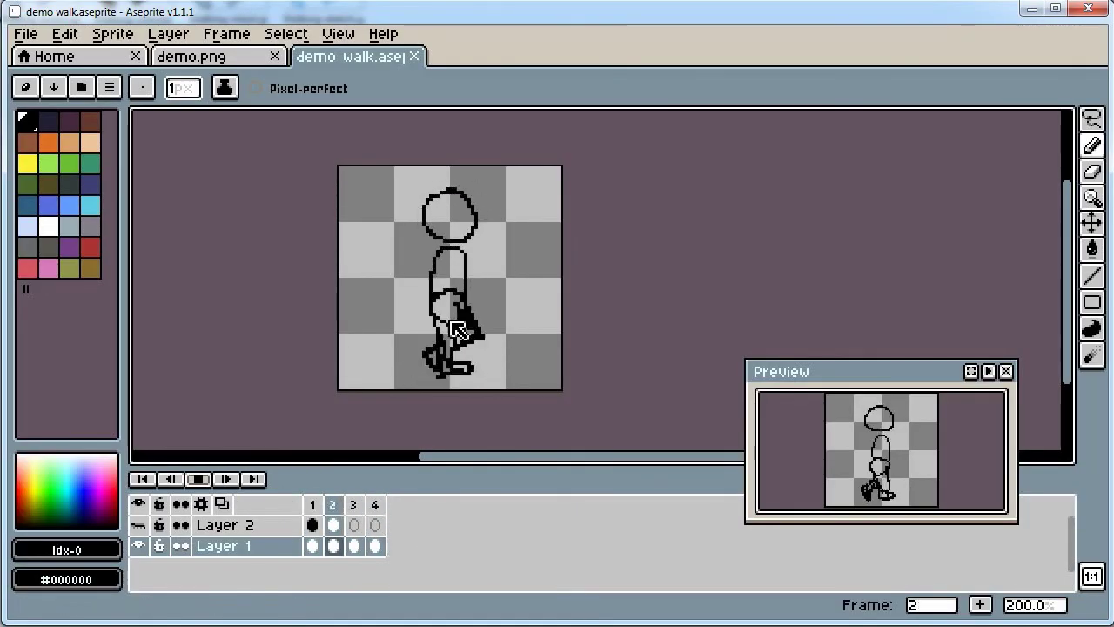
click(200, 481)
click(25, 34)
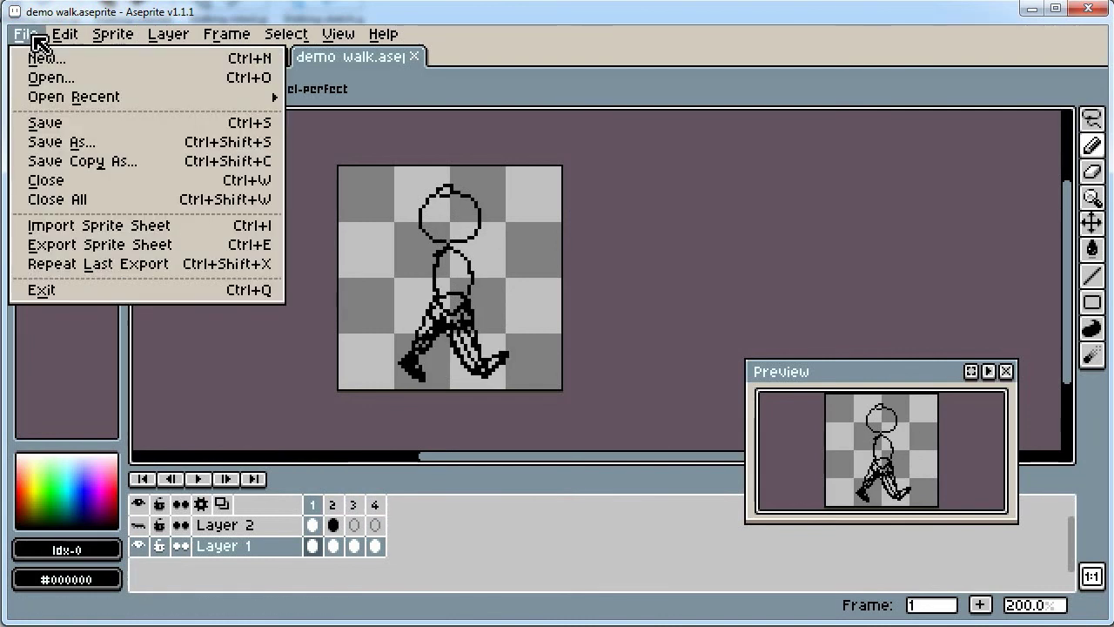
click(66, 142)
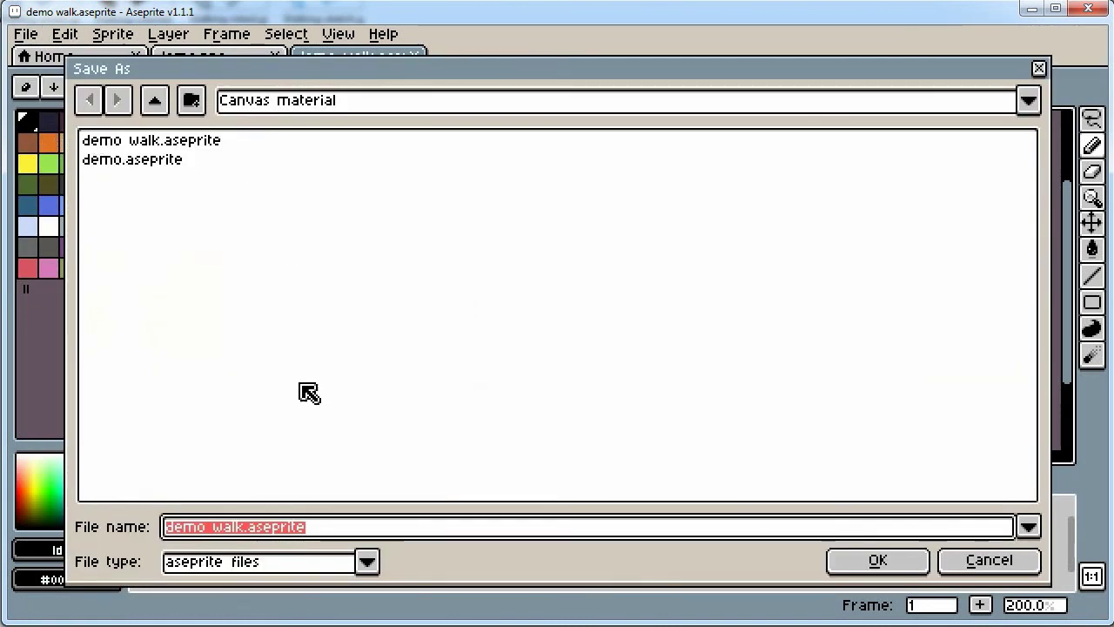
click(368, 562)
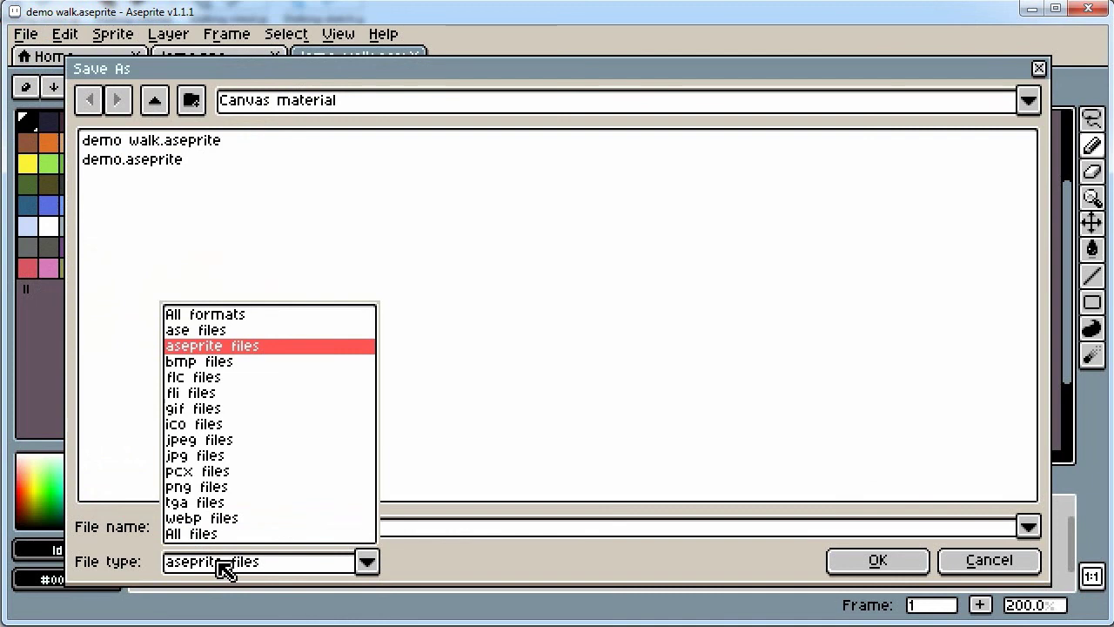
click(206, 410)
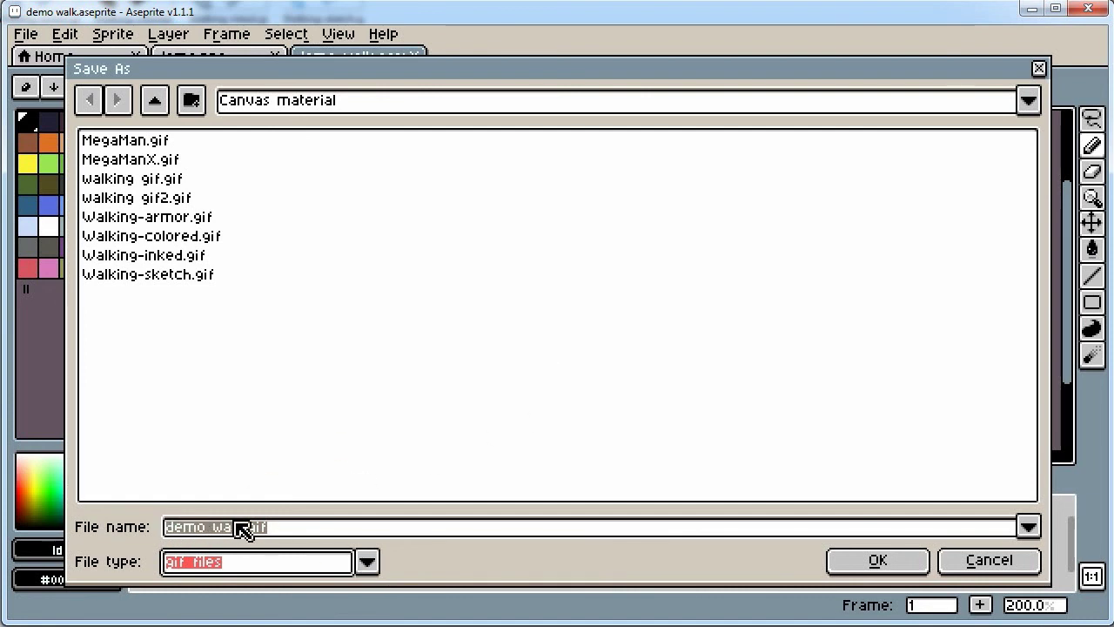
click(884, 562)
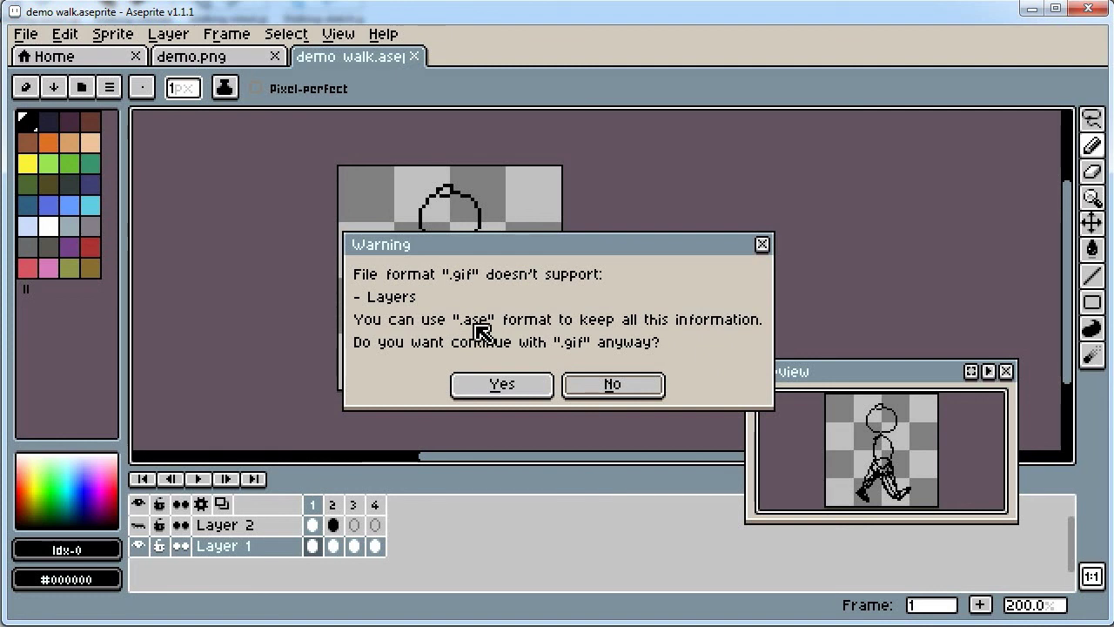
click(523, 386)
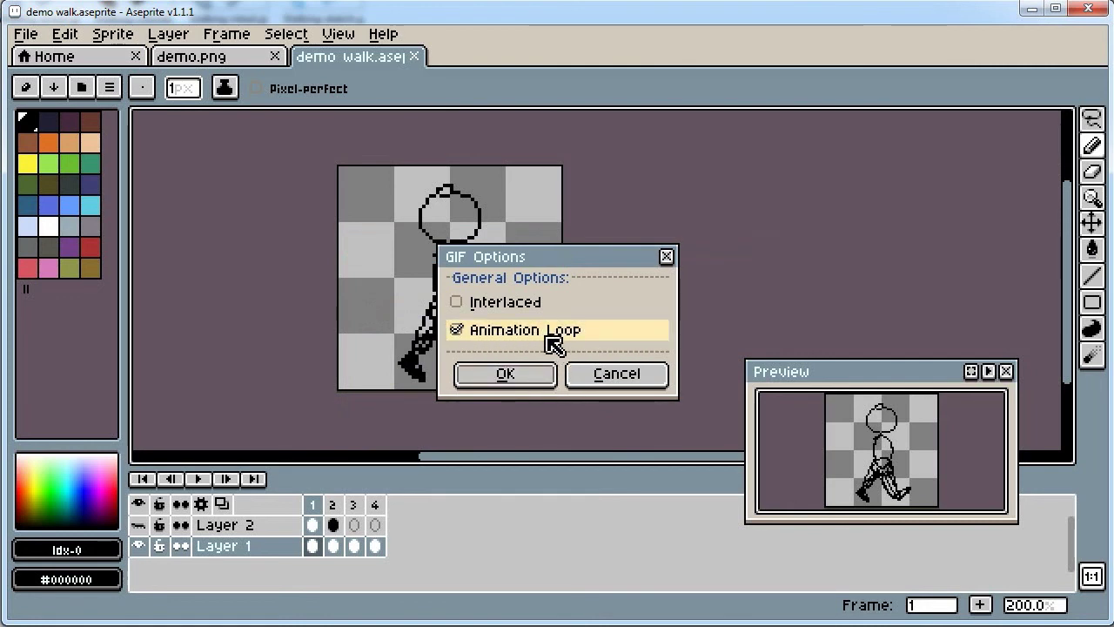
click(511, 373)
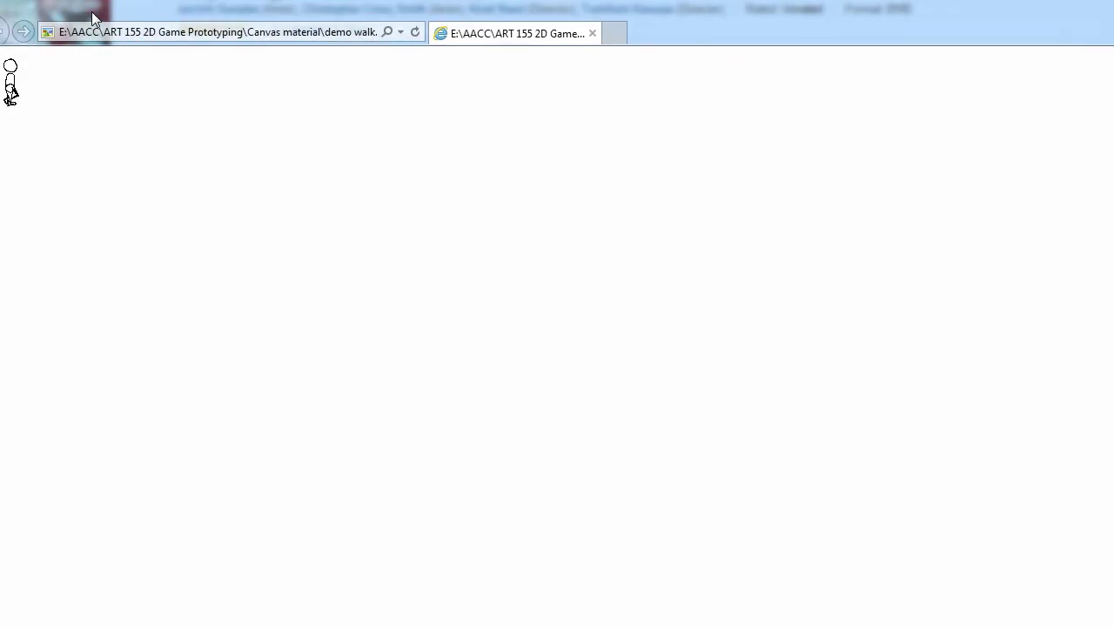
Step: View the saved demo walk.gif in the browser, and look at the demo.png sprite before returning to demo walk.gif
drag(53, 12, 66, 13)
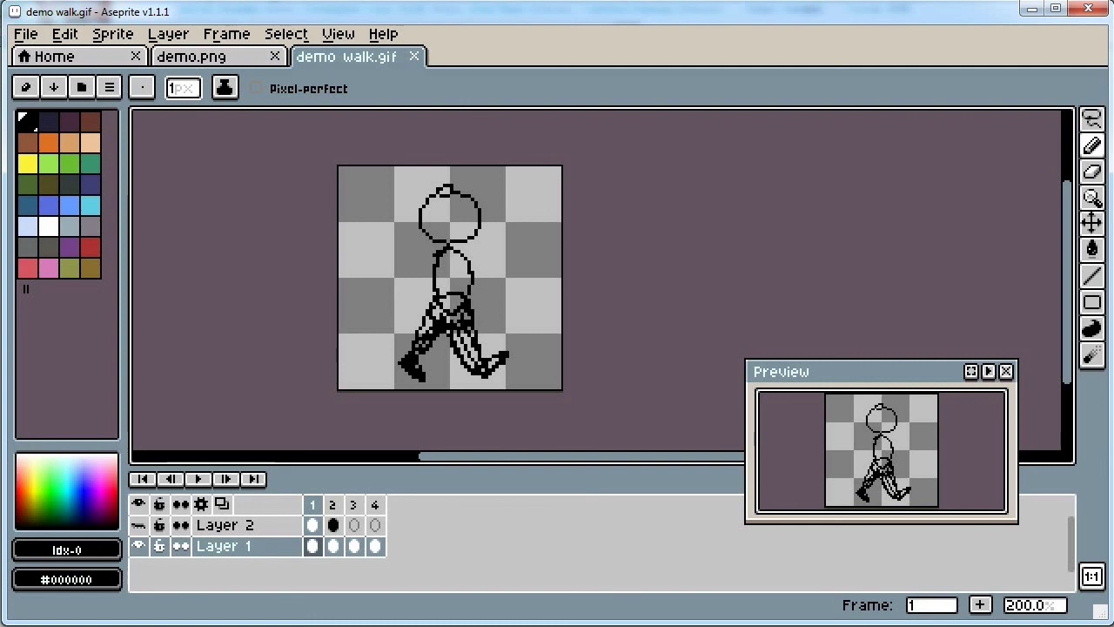
click(228, 54)
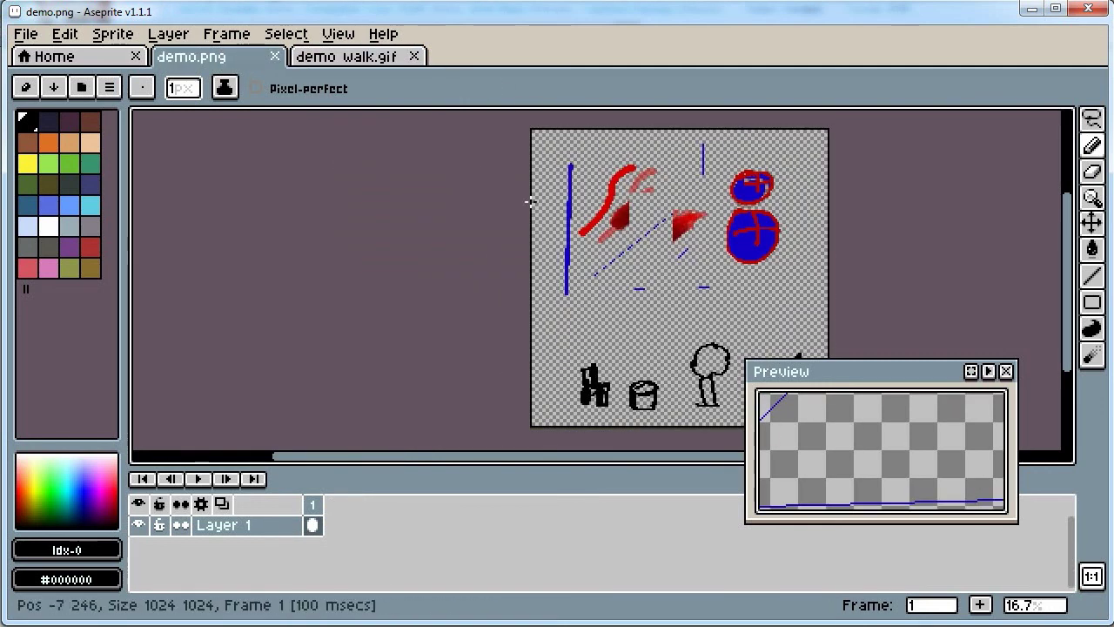
click(393, 63)
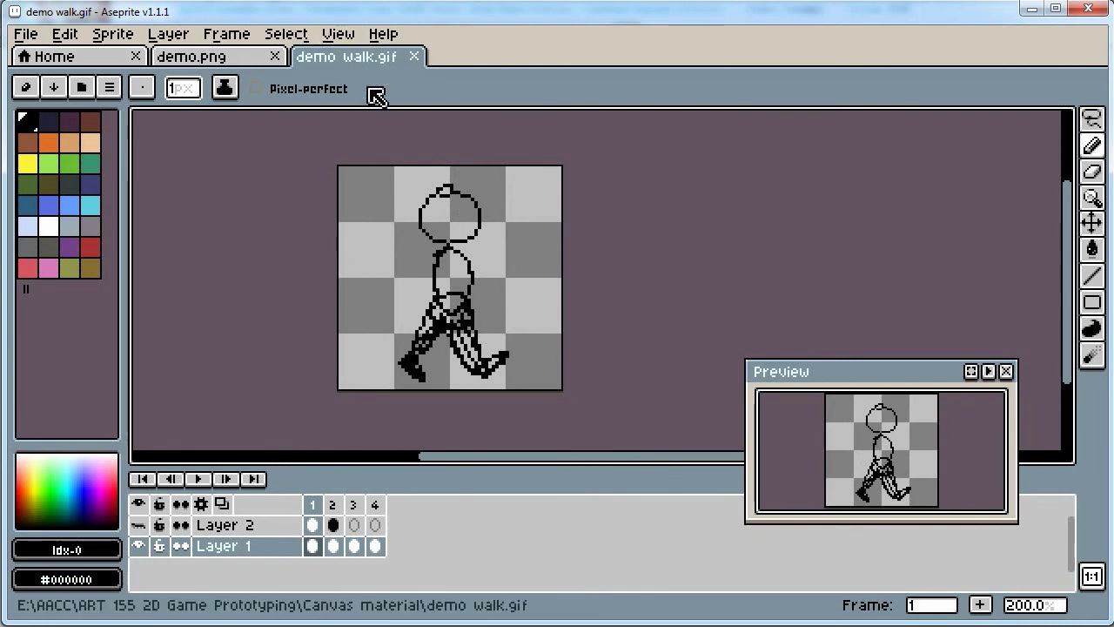
click(29, 35)
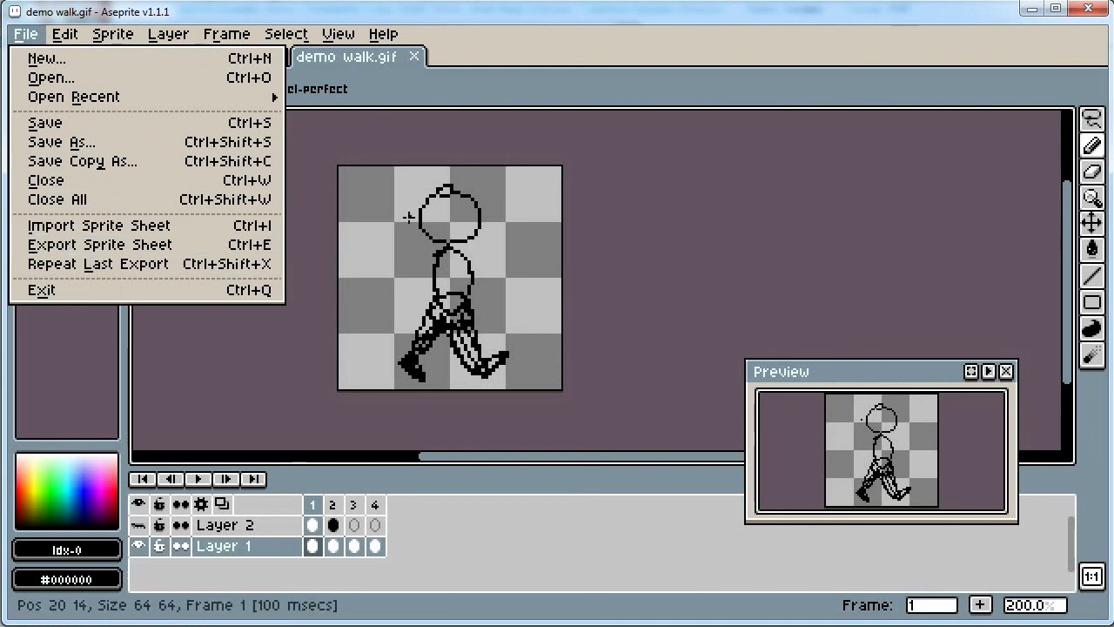
click(779, 15)
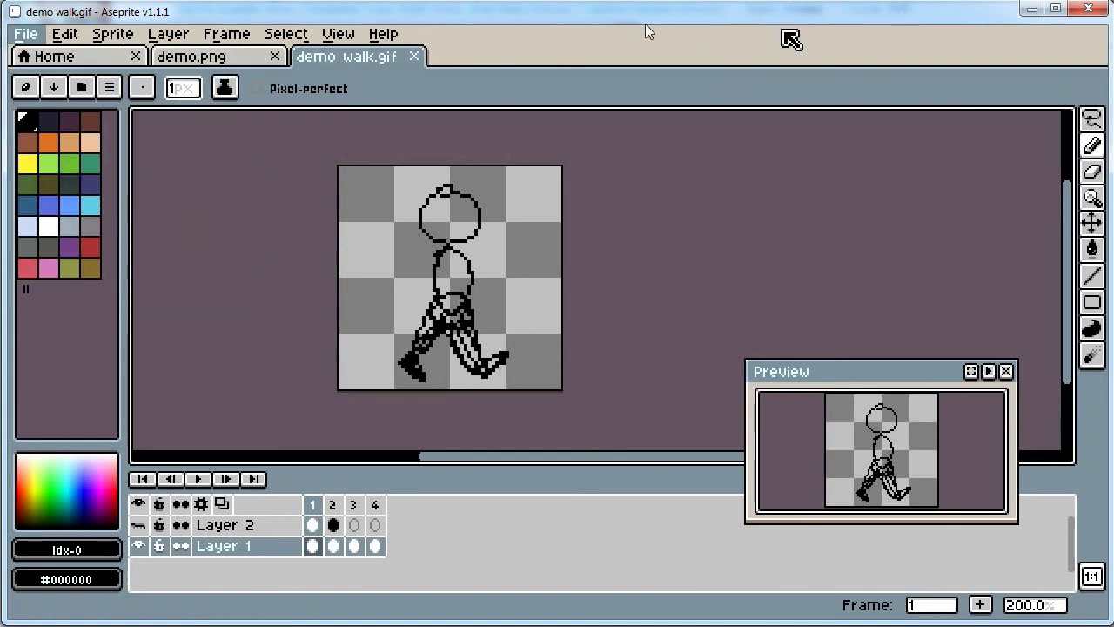